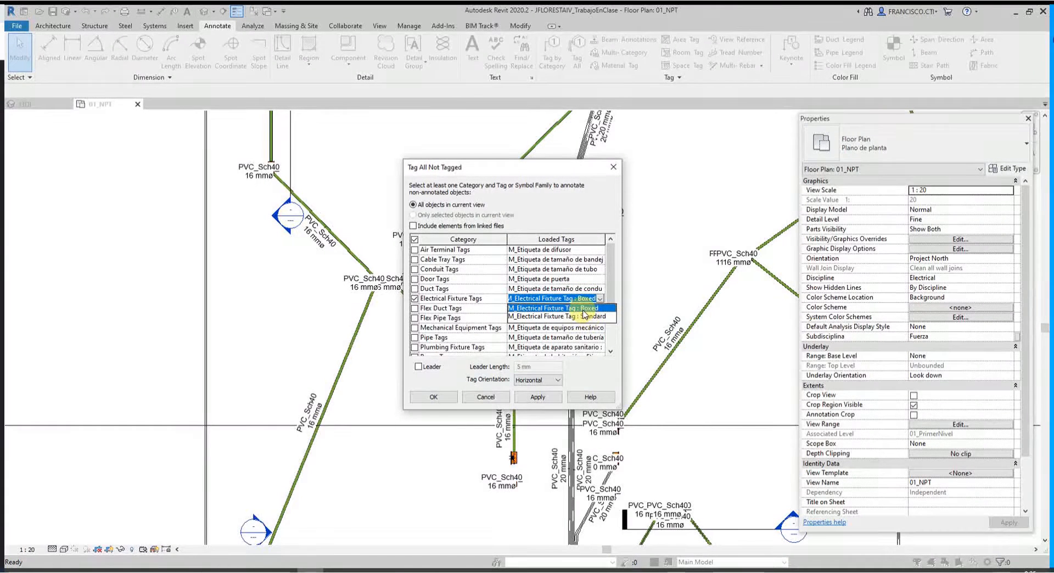
Tag all untagged electrical fixtures in the current view with the M_Electrical Fixture Tag : Boxed type
click(585, 310)
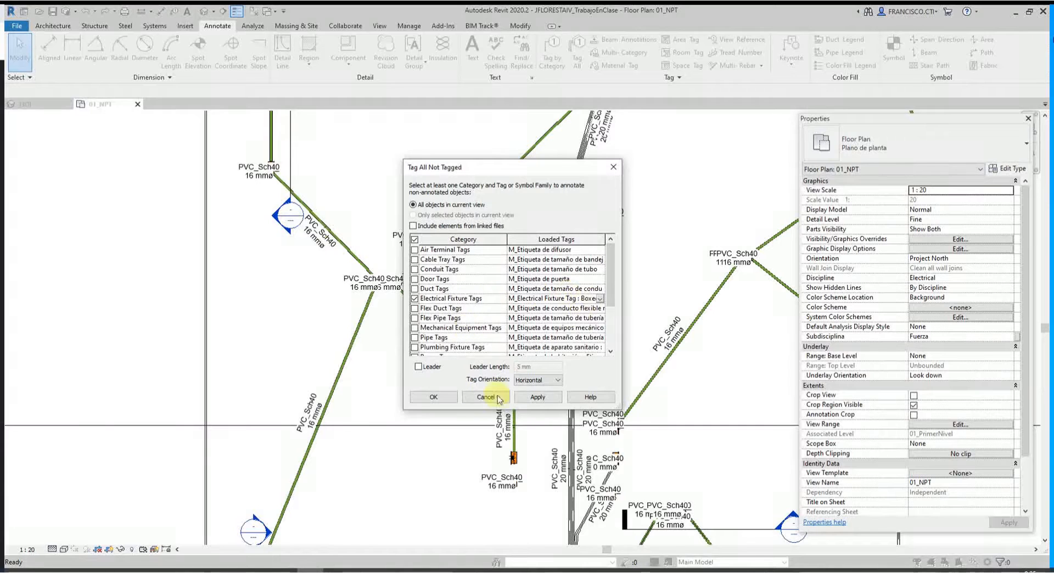
click(435, 397)
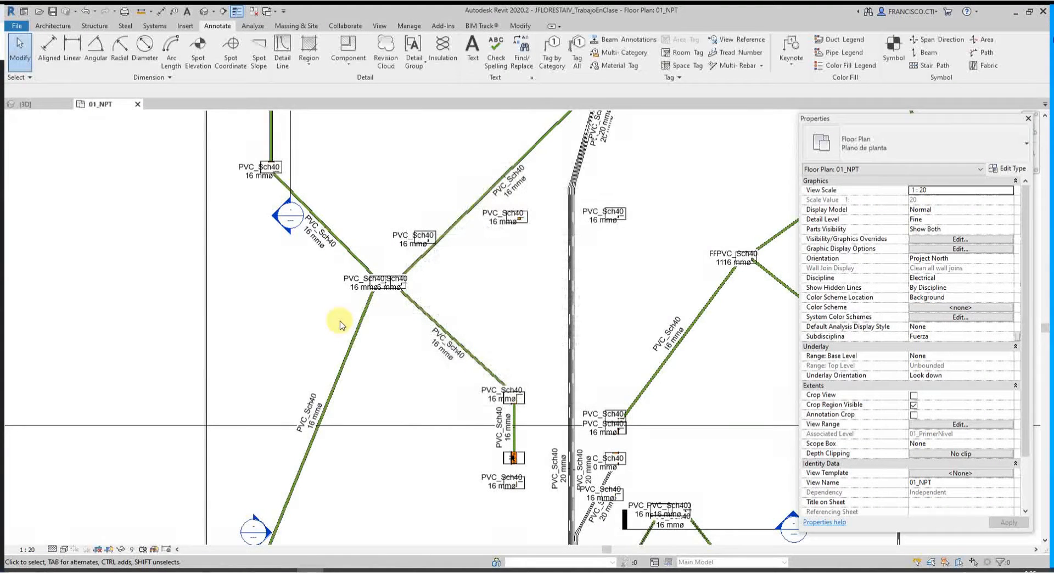
middle_drag(363, 190, 351, 344)
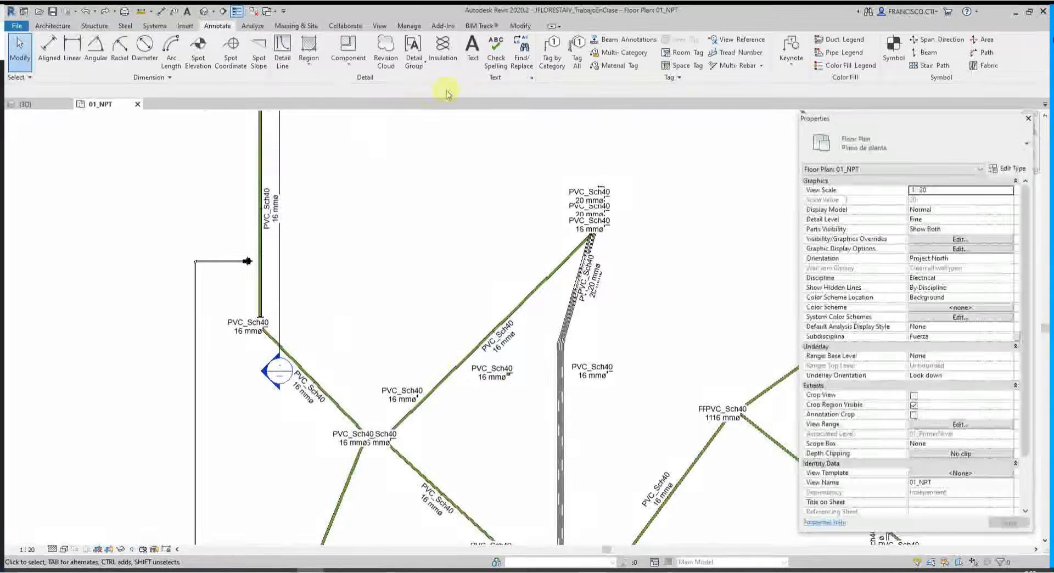
Tag by category the TomaDoble_USB outlet at the upper end of the vertical conduit, using an attached-end leader
click(560, 65)
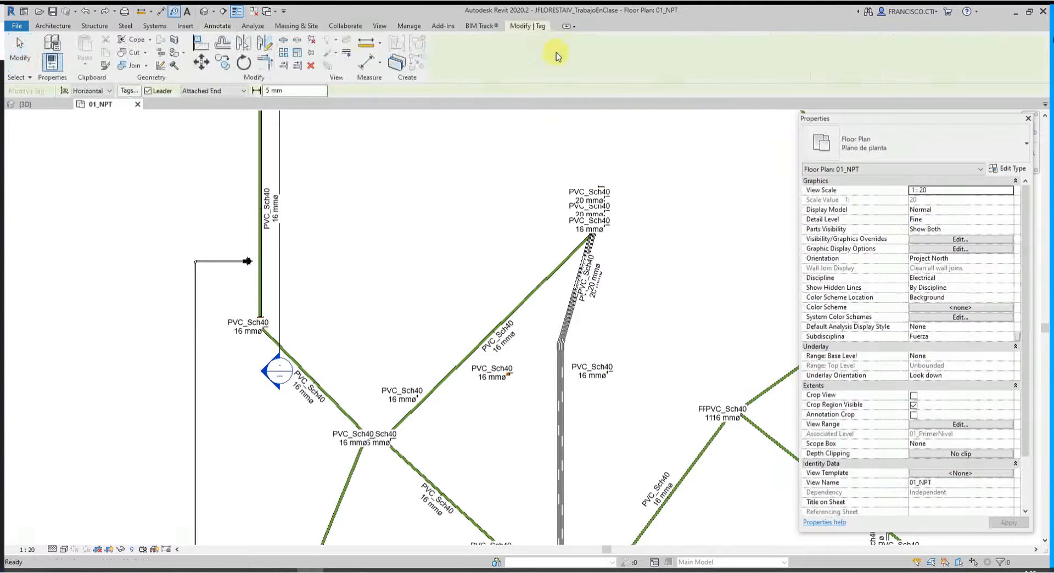
middle_drag(300, 119, 378, 318)
scroll(326, 278, up, 3)
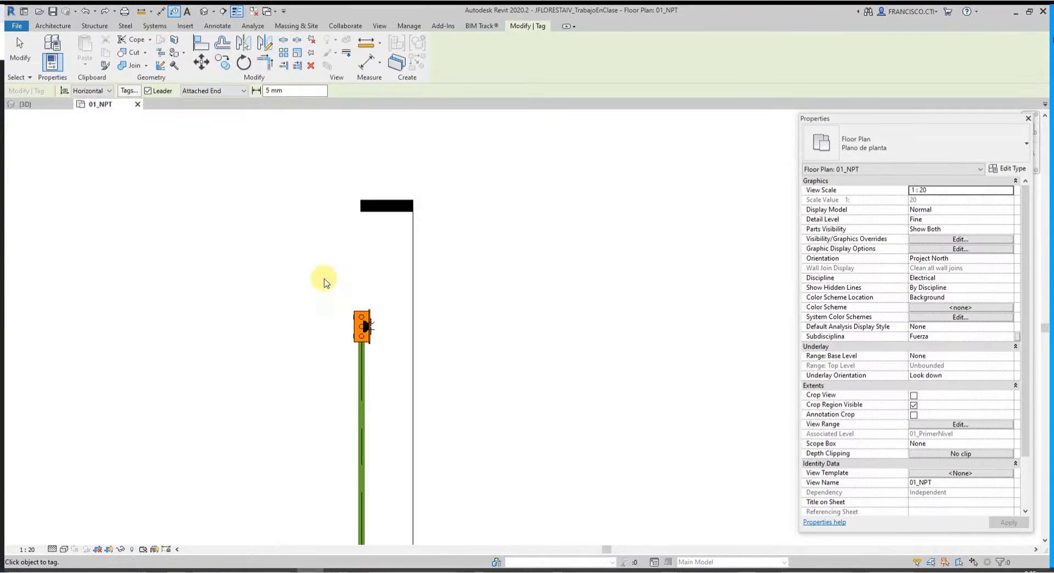
scroll(335, 316, up, 1)
scroll(335, 318, up, 1)
scroll(383, 317, down, 2)
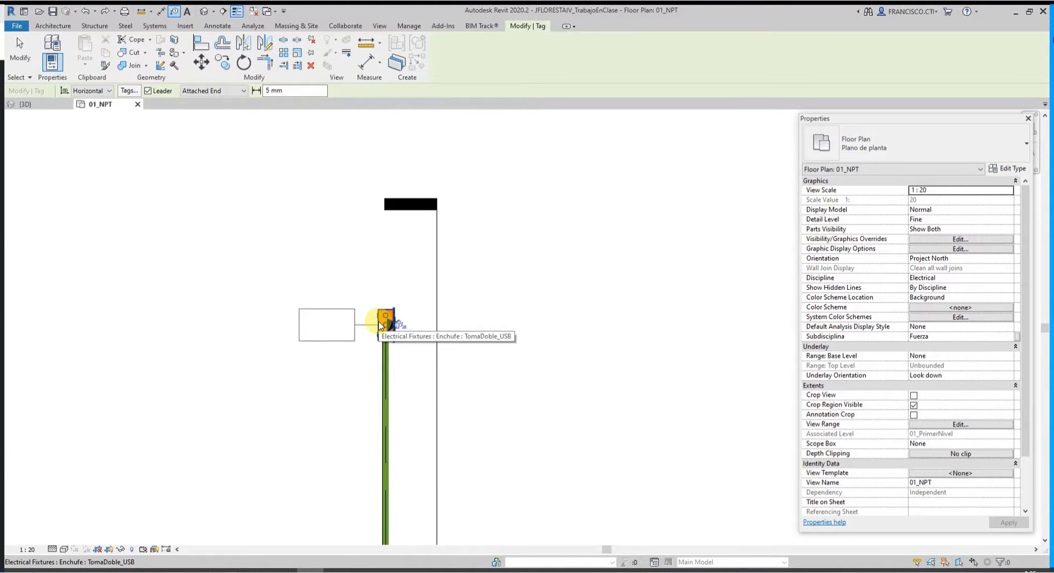
click(381, 325)
key(Escape)
key(Escape)
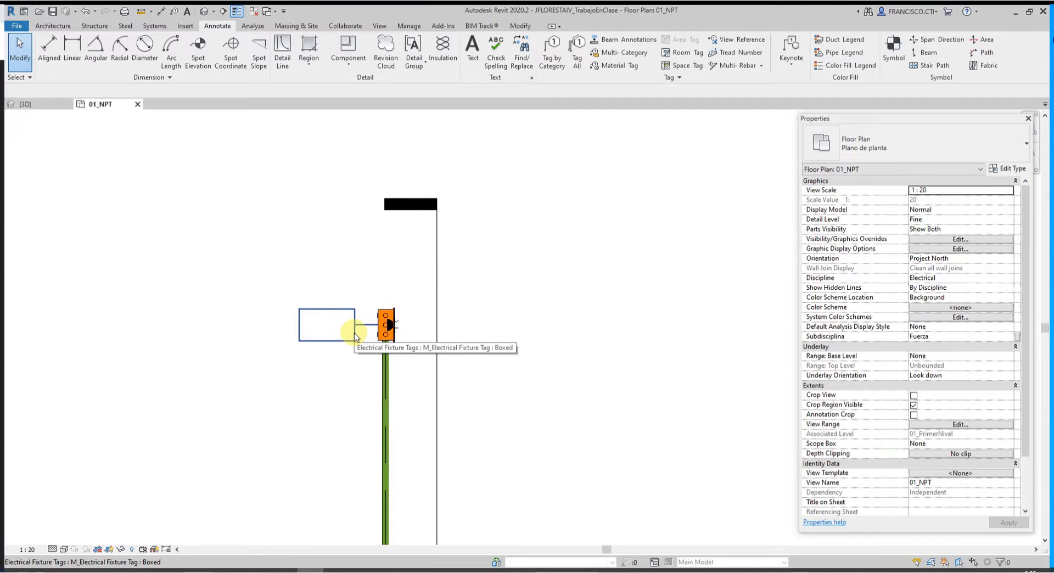
Check the instance properties of the newly tagged outlet
click(379, 318)
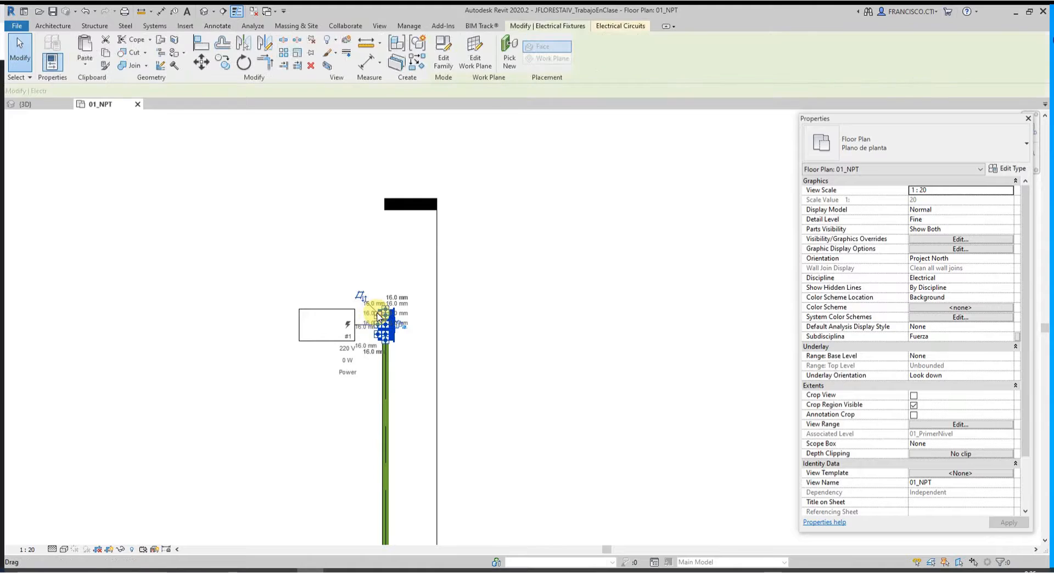
scroll(370, 266, up, 2)
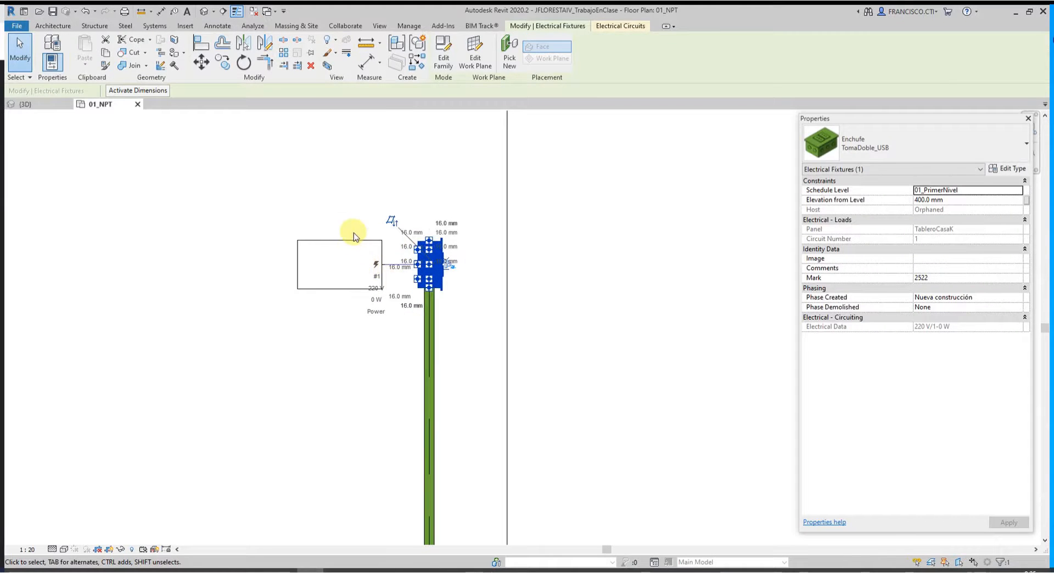
key(Escape)
Open the boxed tag's family for editing and check which parameter its label displays
click(356, 247)
scroll(385, 281, down, 2)
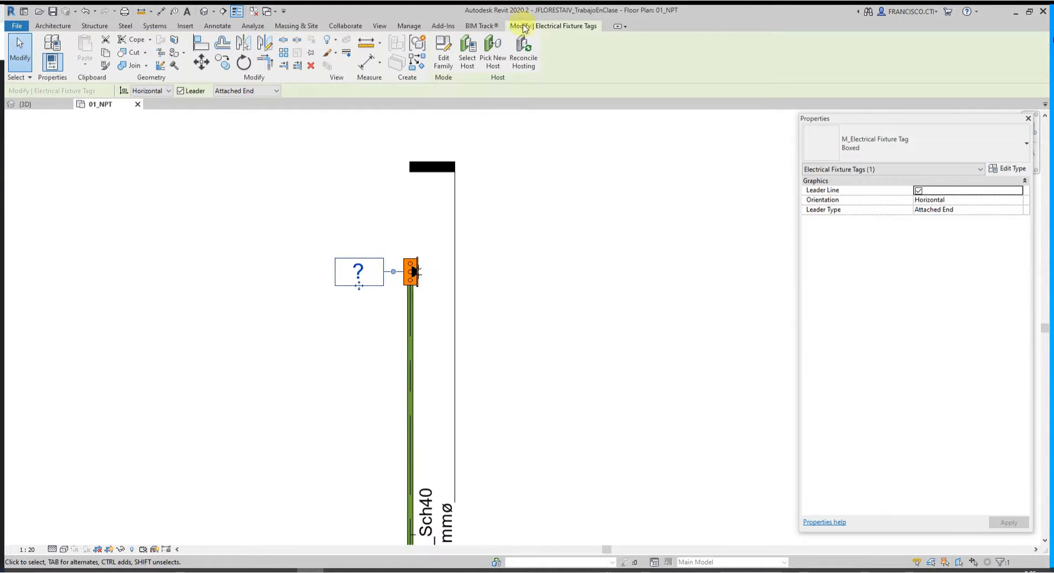
click(443, 60)
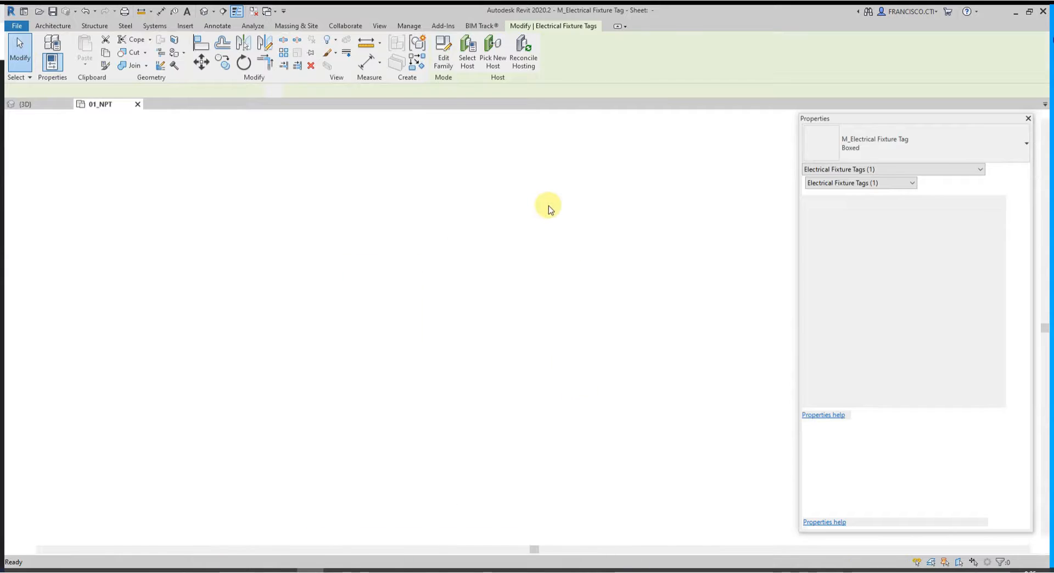
scroll(414, 275, down, 4)
click(397, 275)
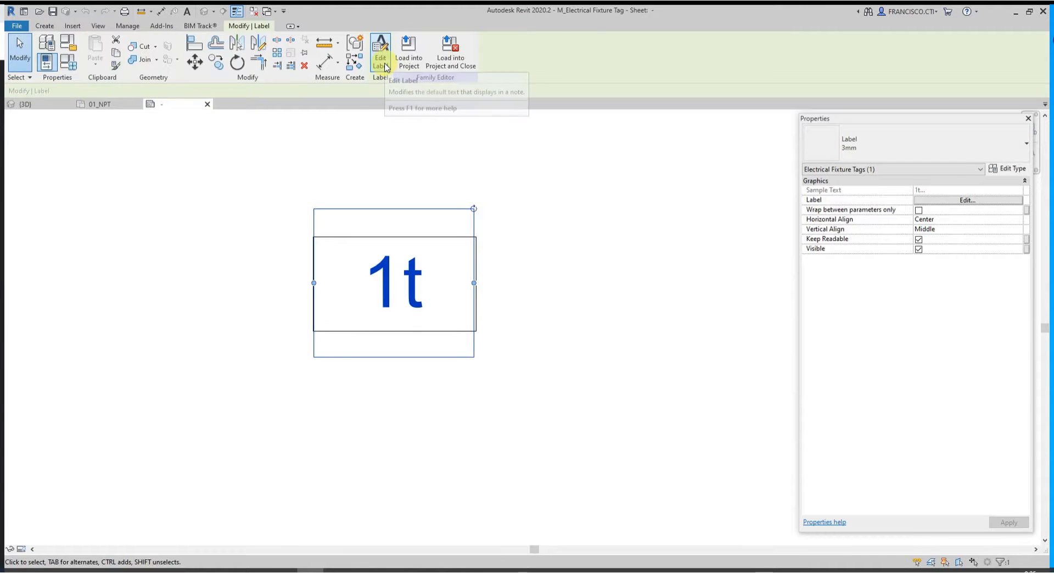
click(384, 65)
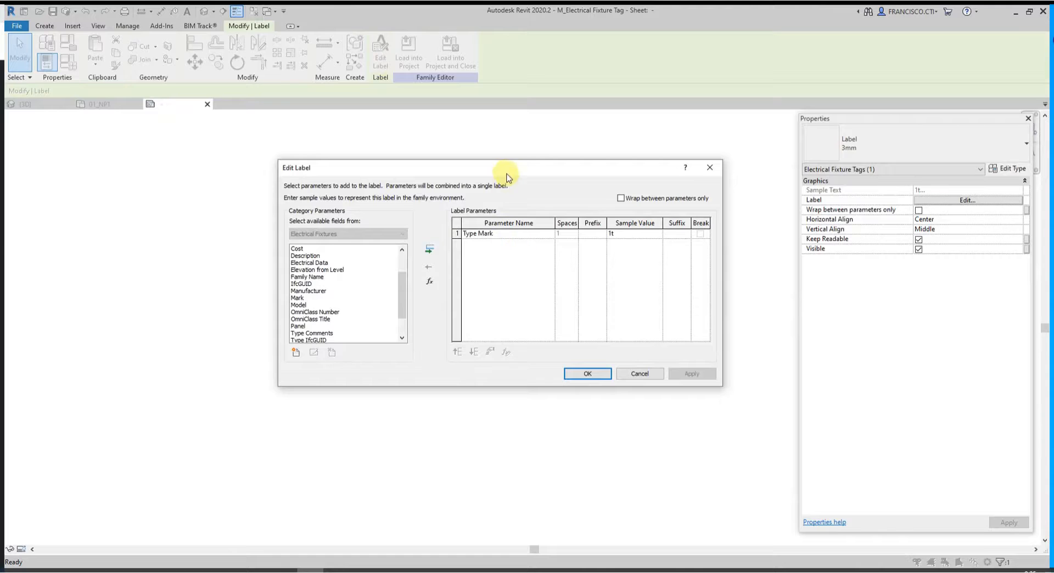
drag(507, 171, 567, 165)
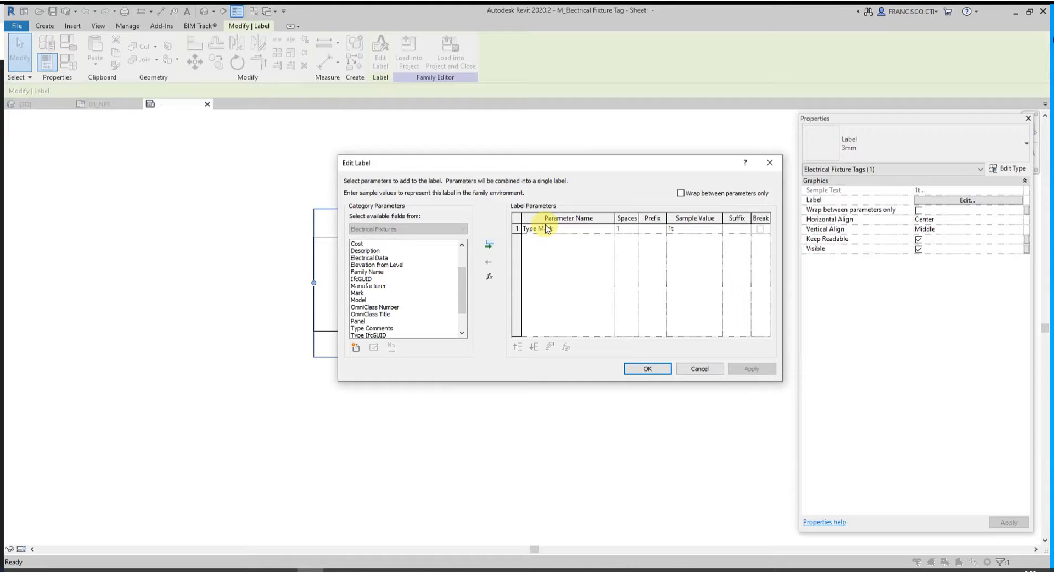
click(707, 367)
Return to the 01_NPT floor plan and set the Type Mark of the TomaDoble_USB outlet type to A
key(ctrl+Tab)
key(ctrl+Tab)
key(ctrl+Tab)
key(ctrl+Tab)
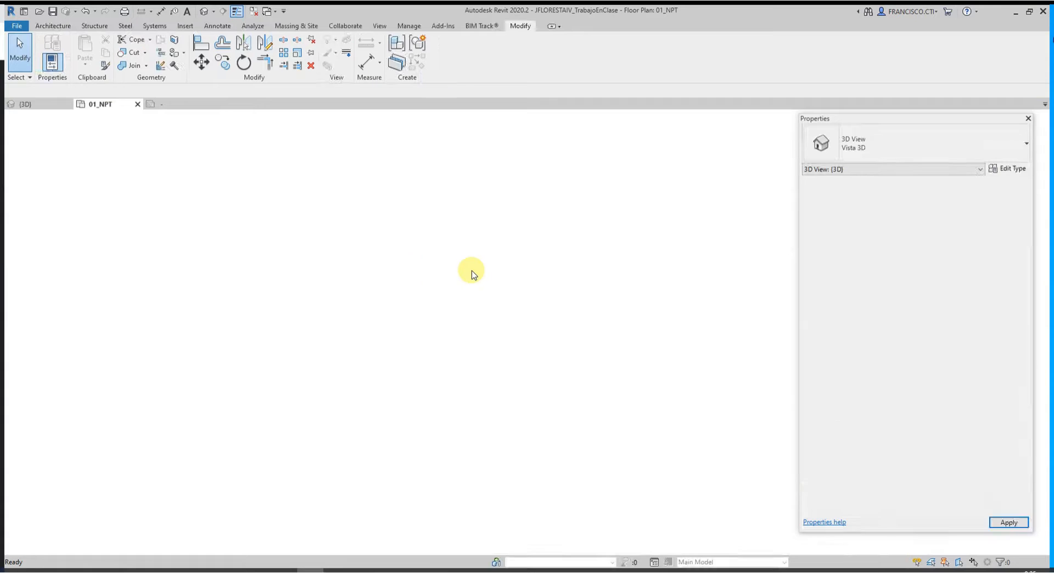
click(416, 262)
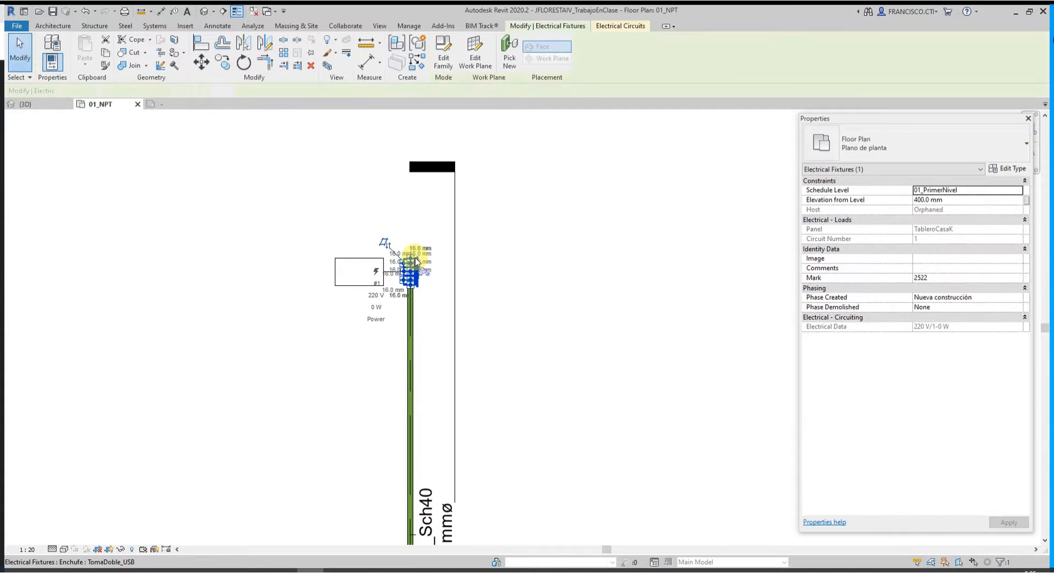
click(1014, 170)
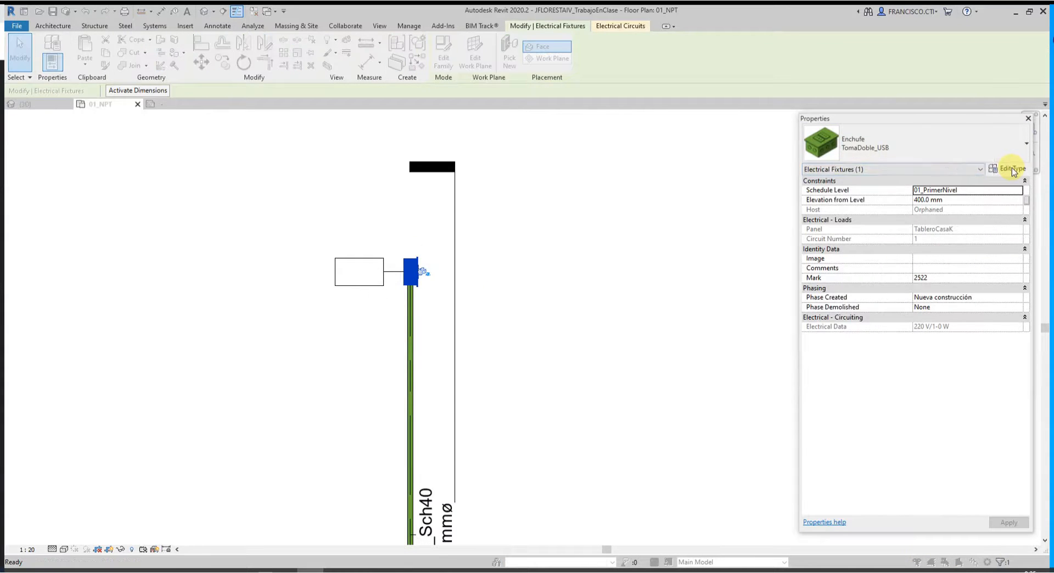
scroll(804, 243, down, 5)
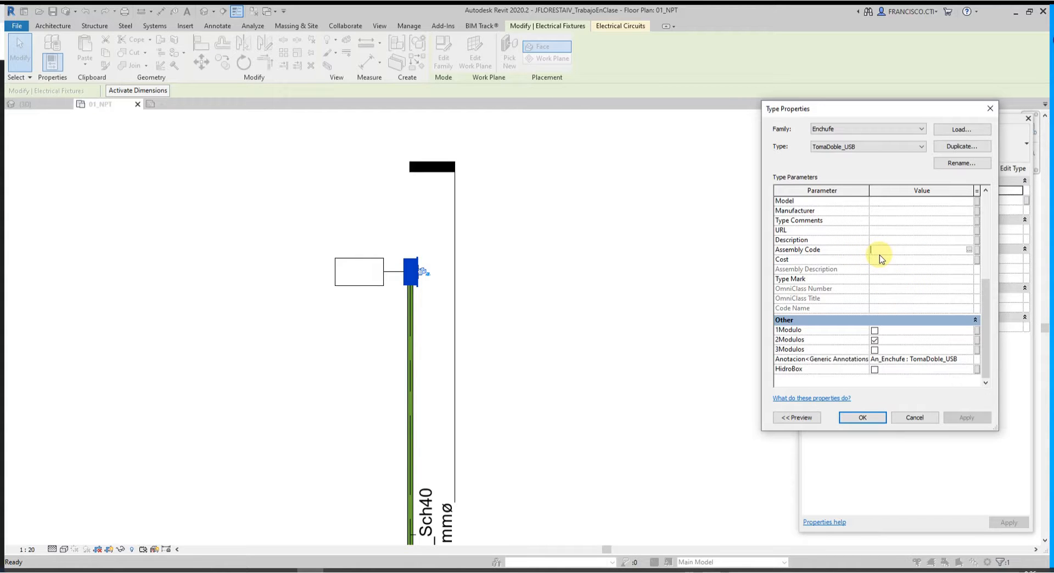
click(887, 279)
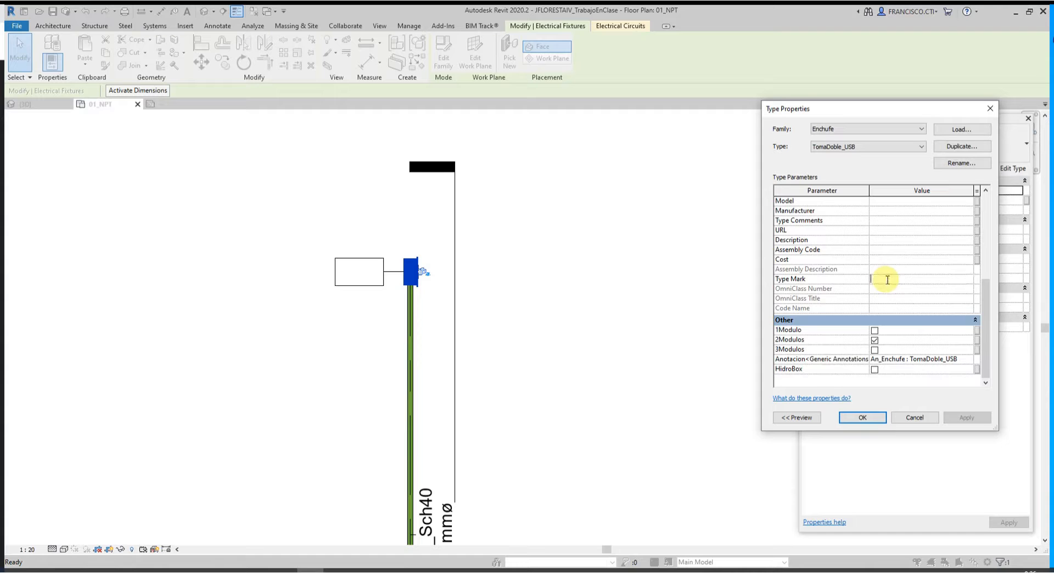
click(863, 418)
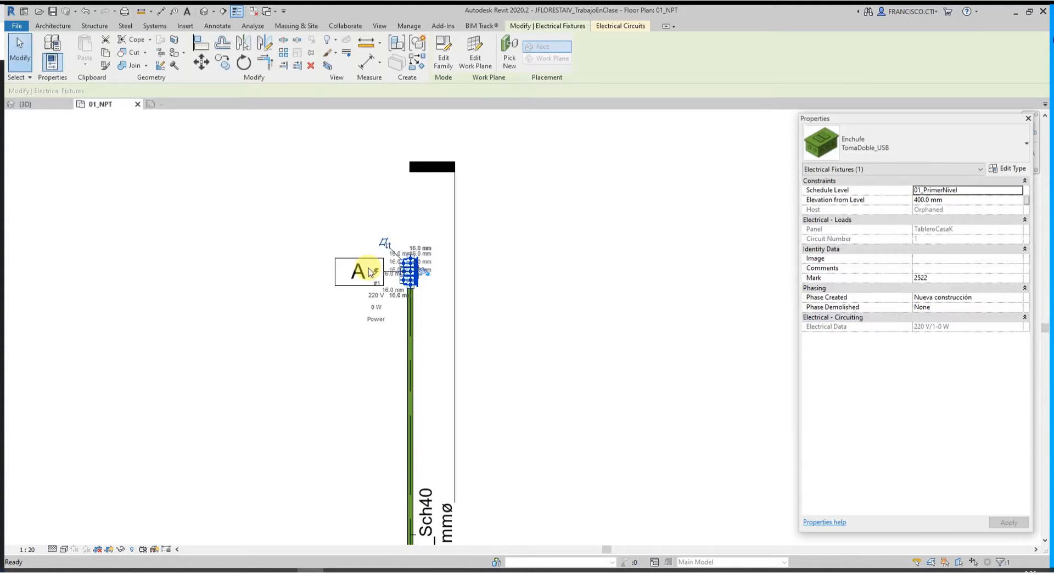
key(Escape)
scroll(306, 278, down, 4)
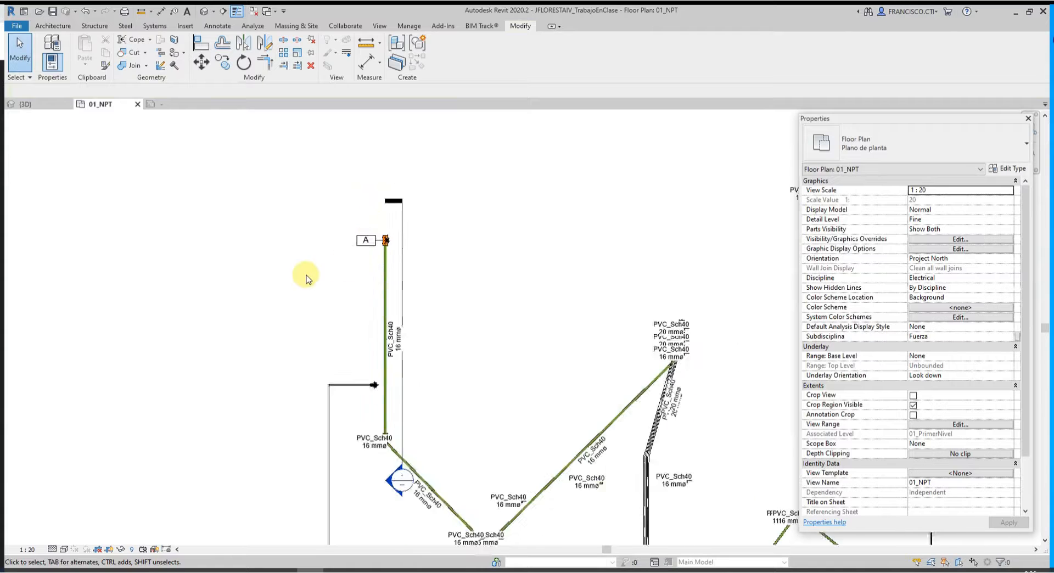
scroll(338, 161, up, 3)
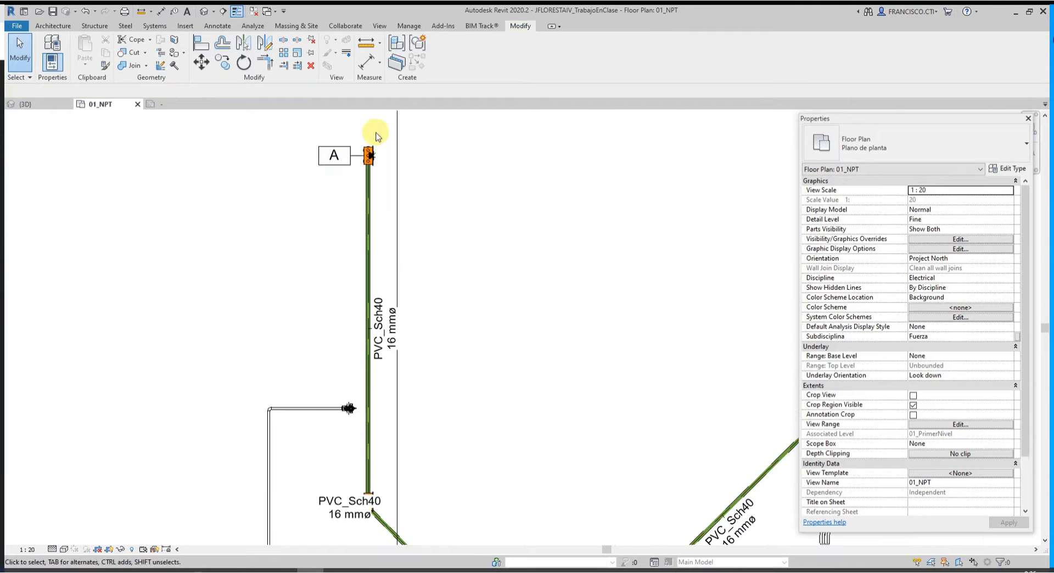
key(t)
key(g)
scroll(410, 189, down, 3)
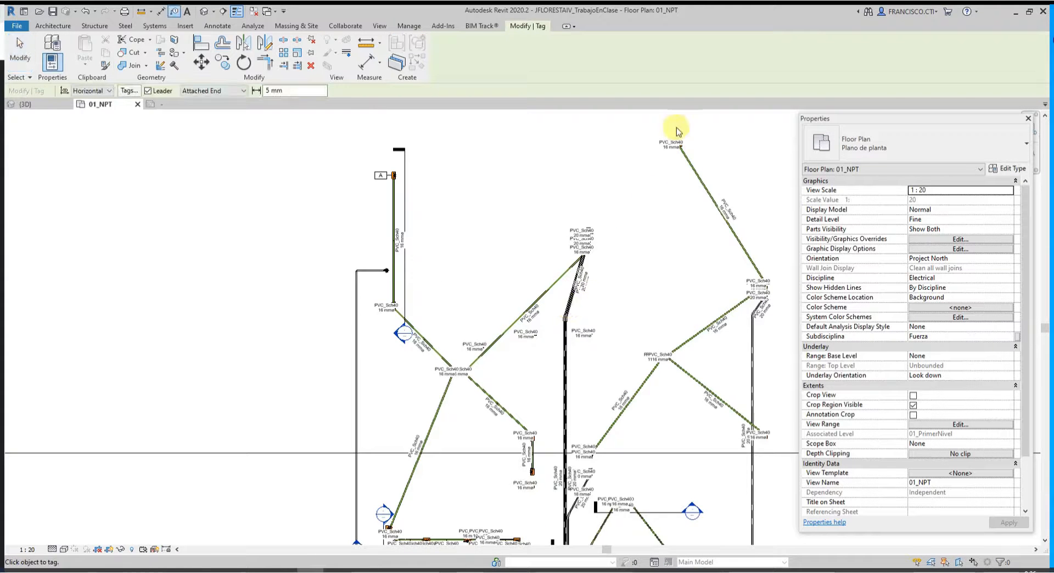
middle_drag(743, 341, 619, 353)
scroll(279, 183, up, 3)
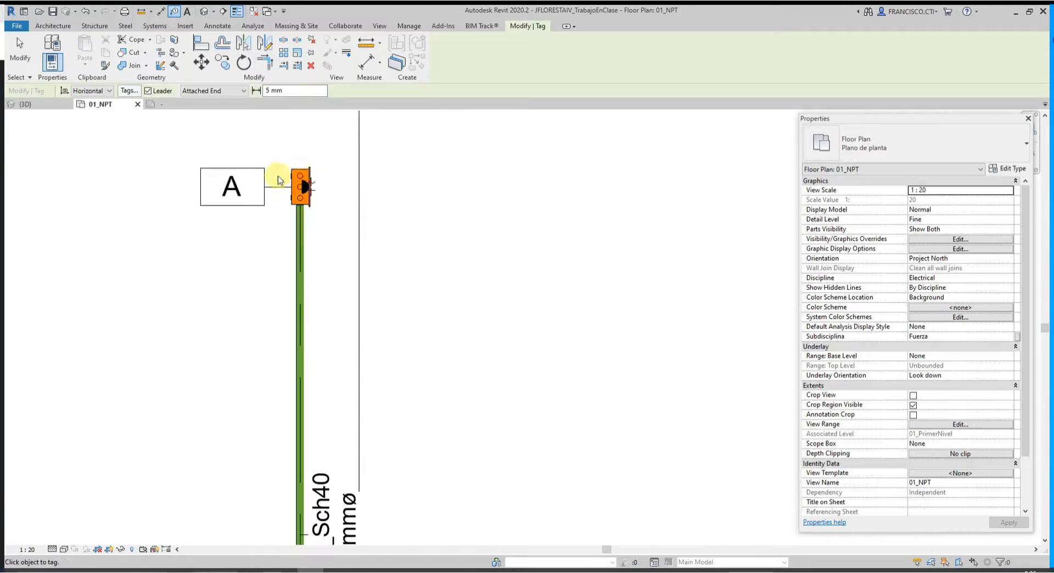
key(Escape)
Check the family and type of the outlet that carries the A tag
click(309, 175)
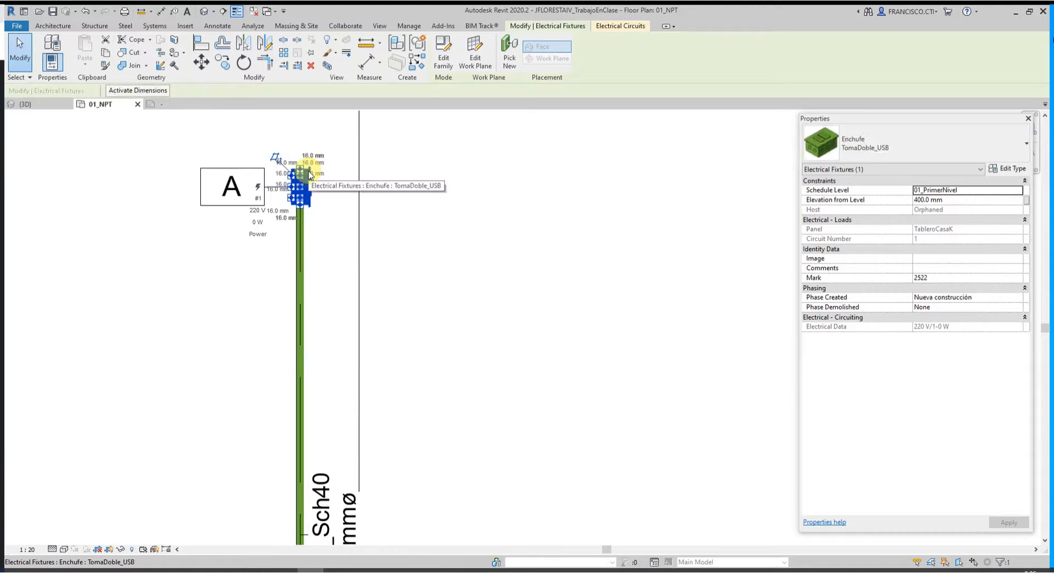
middle_drag(298, 164, 385, 188)
click(386, 189)
scroll(386, 189, down, 4)
Start Tag by Category and preview tags on fixtures across the plan to find another TomaDoble_USB outlet
key(t)
key(g)
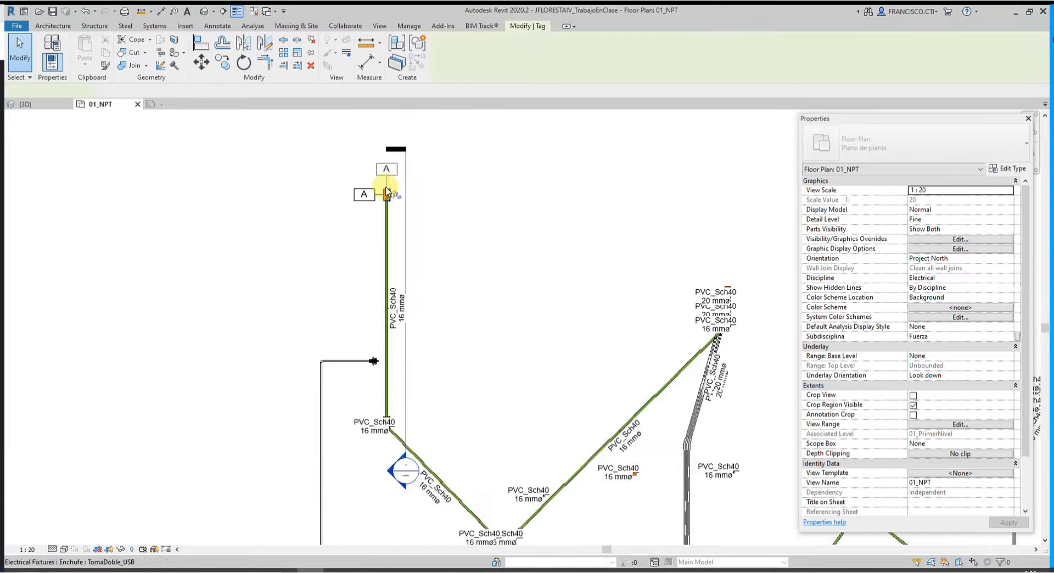
scroll(387, 189, down, 4)
middle_drag(498, 381, 462, 244)
scroll(517, 379, up, 3)
scroll(666, 378, up, 10)
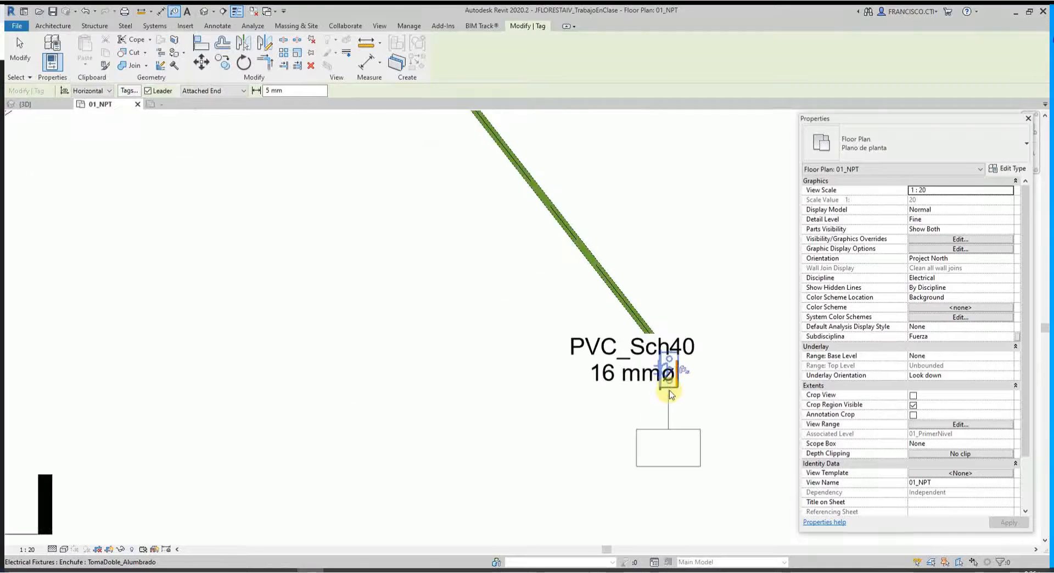
scroll(669, 391, down, 6)
middle_drag(528, 283, 590, 470)
middle_drag(574, 269, 642, 352)
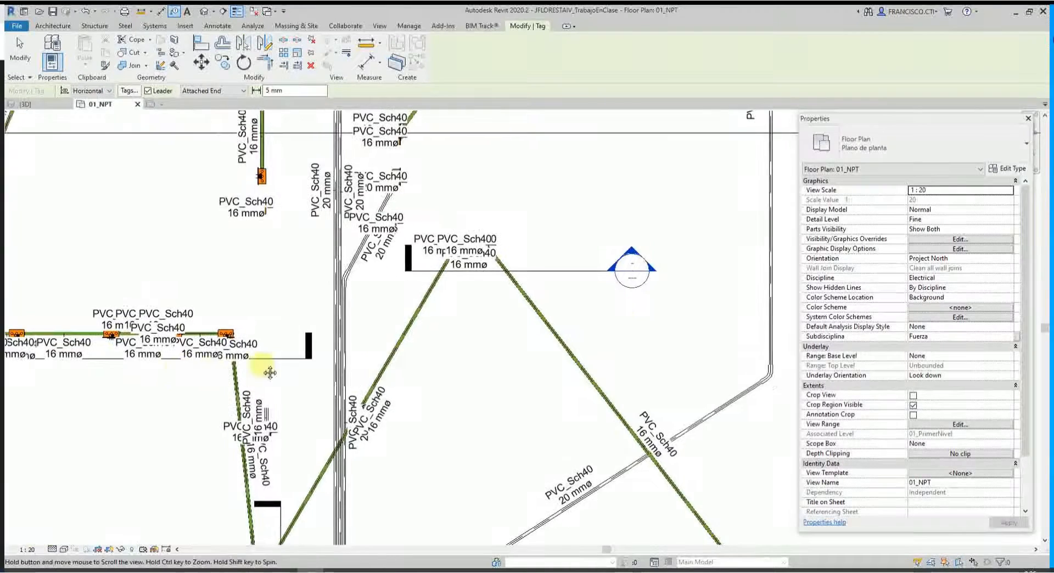
middle_drag(268, 372, 548, 346)
scroll(287, 281, up, 2)
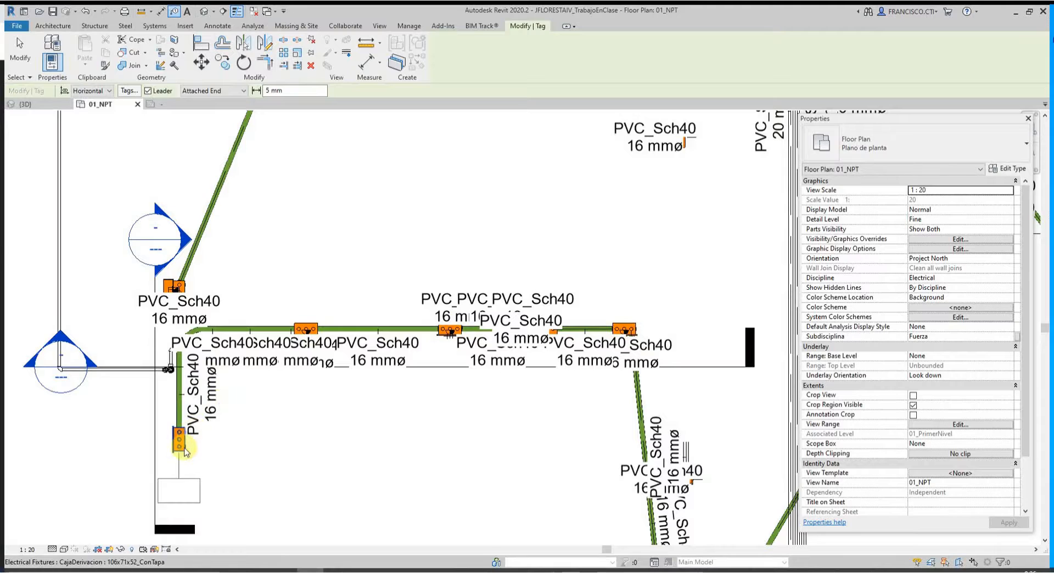
scroll(179, 289, down, 5)
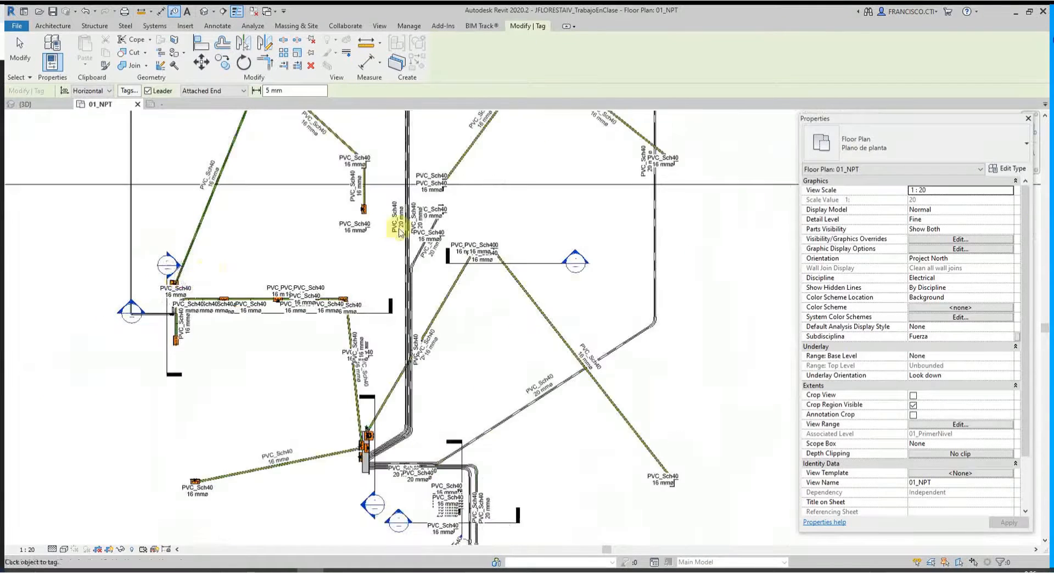
middle_drag(462, 203, 384, 335)
scroll(260, 354, up, 1)
scroll(260, 354, up, 3)
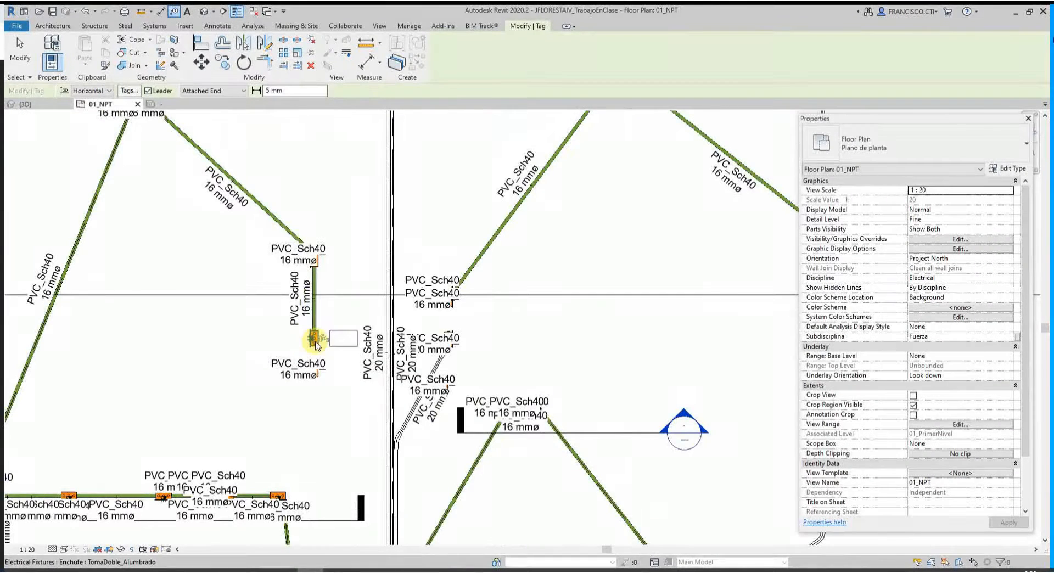
scroll(162, 280, up, 1)
middle_drag(162, 281, 544, 487)
middle_drag(415, 222, 307, 523)
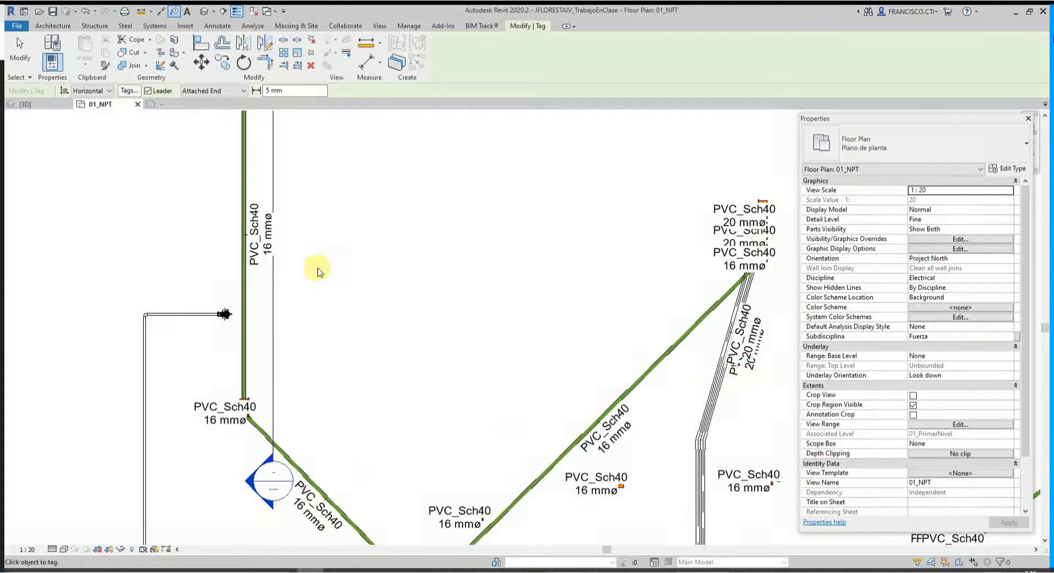
Tag the TomaDoble_USB outlet at the lower end of the vertical conduit and move its tag clear of the conduit label
middle_drag(298, 318, 318, 339)
scroll(267, 420, up, 3)
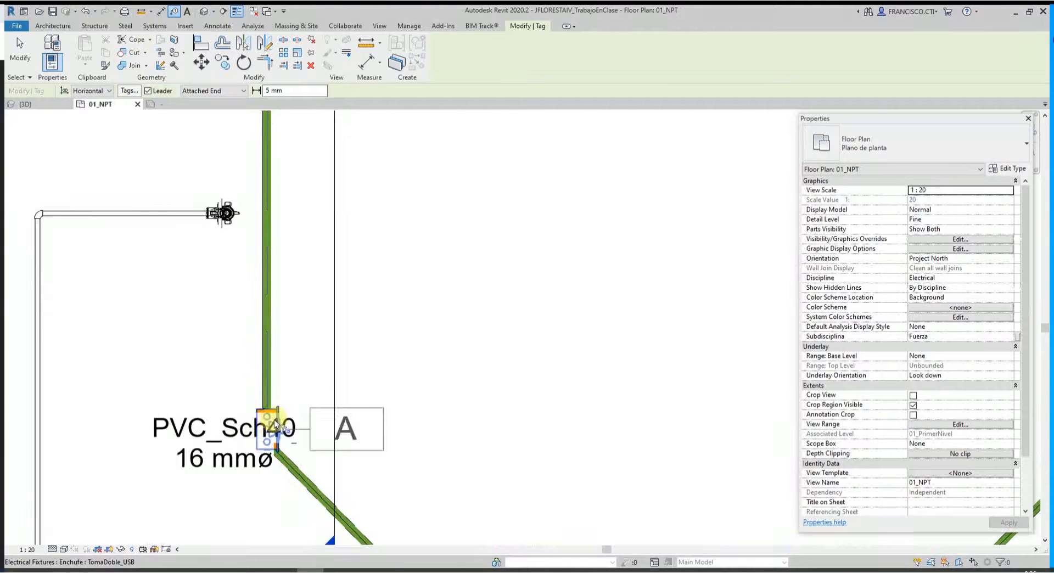
click(270, 422)
drag(347, 454, 435, 454)
key(Escape)
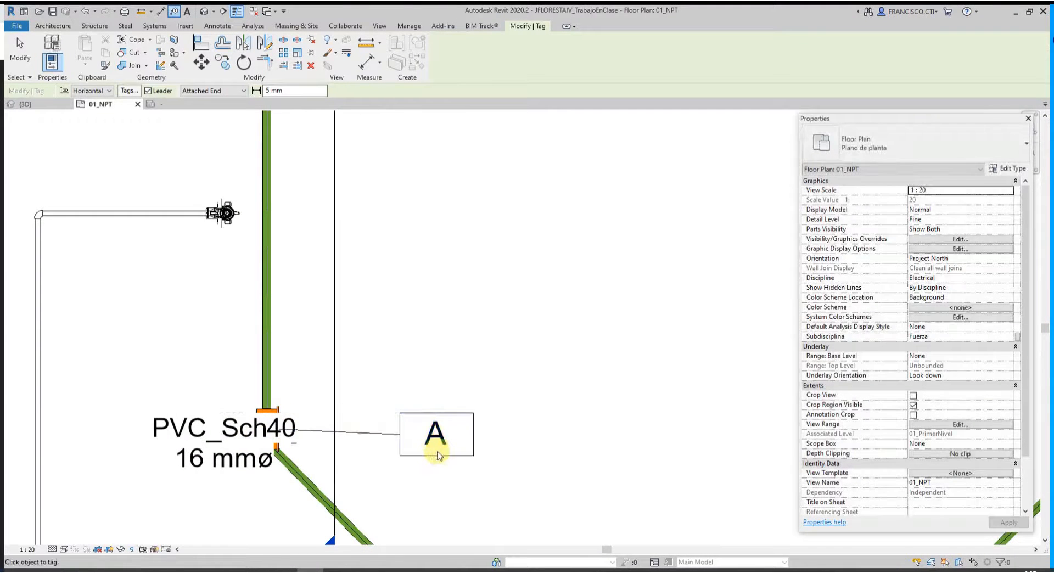
scroll(425, 442, down, 3)
scroll(415, 433, down, 3)
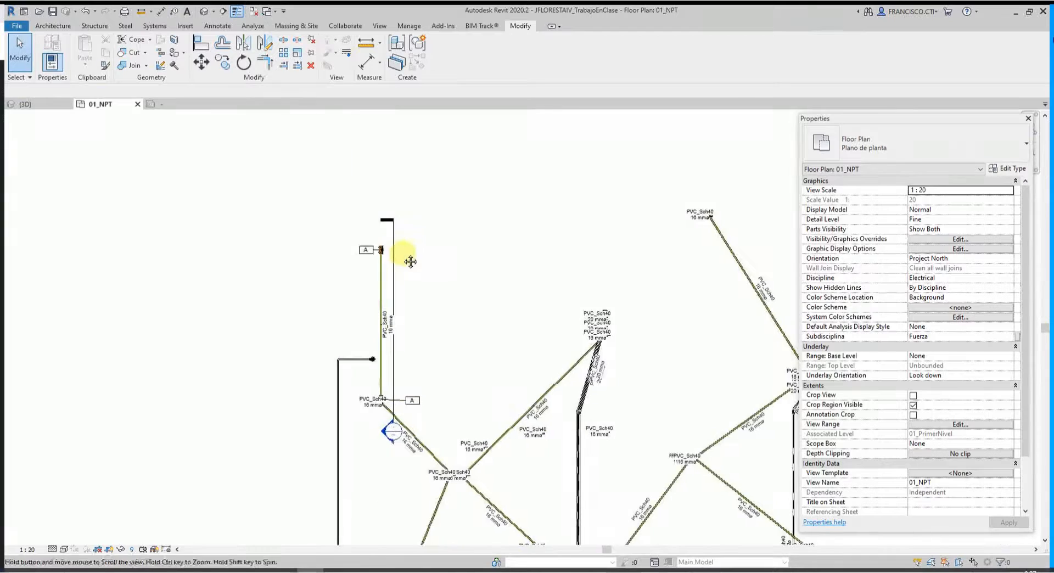
Tag the electrical outlet at the upper end of the long diagonal conduit on the plan's right side
scroll(407, 259, up, 2)
scroll(419, 374, down, 4)
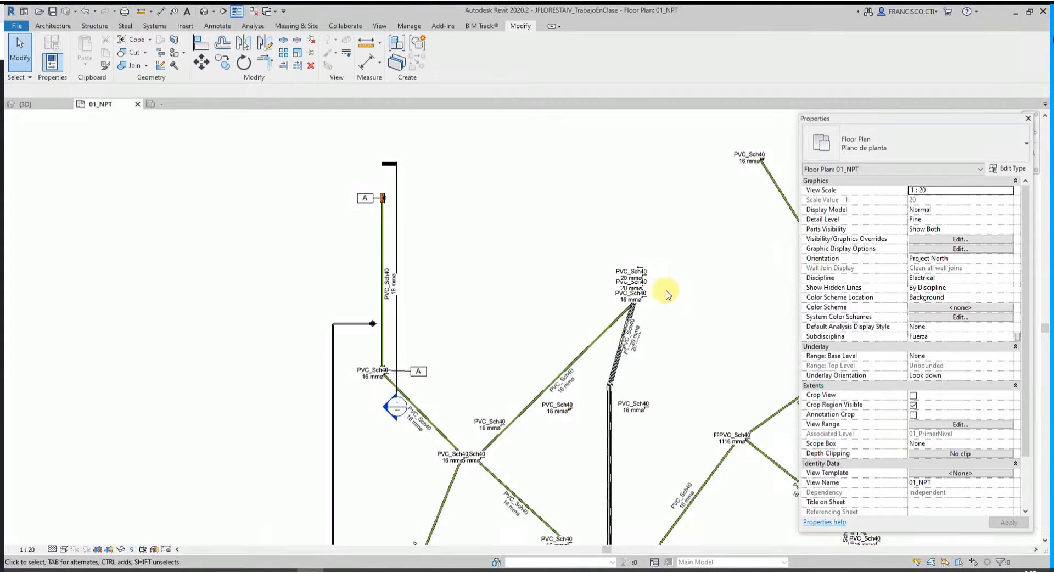
scroll(394, 252, up, 2)
scroll(447, 383, up, 2)
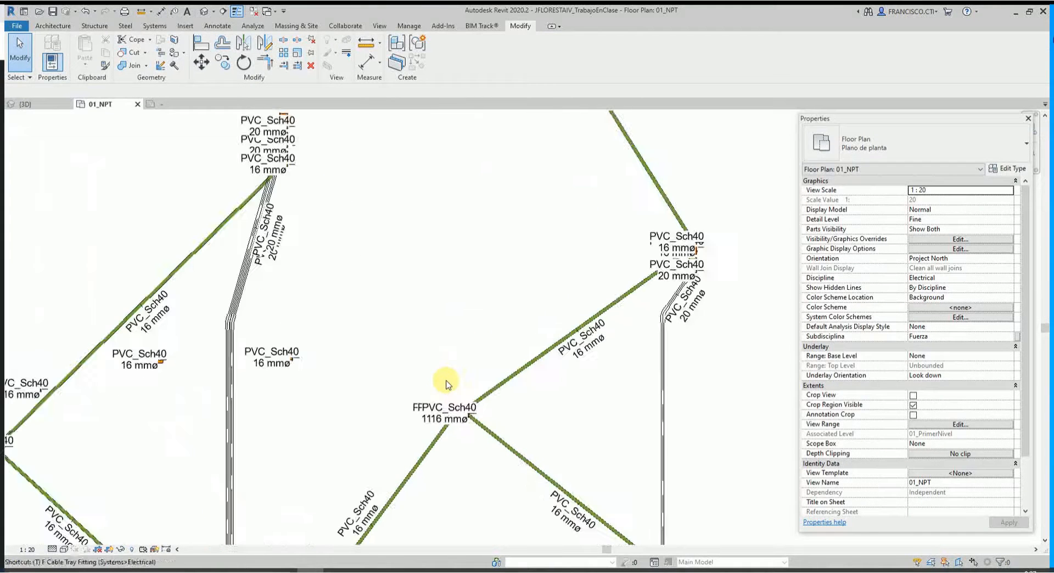
middle_drag(494, 330, 552, 483)
middle_drag(513, 237, 520, 486)
scroll(579, 314, up, 3)
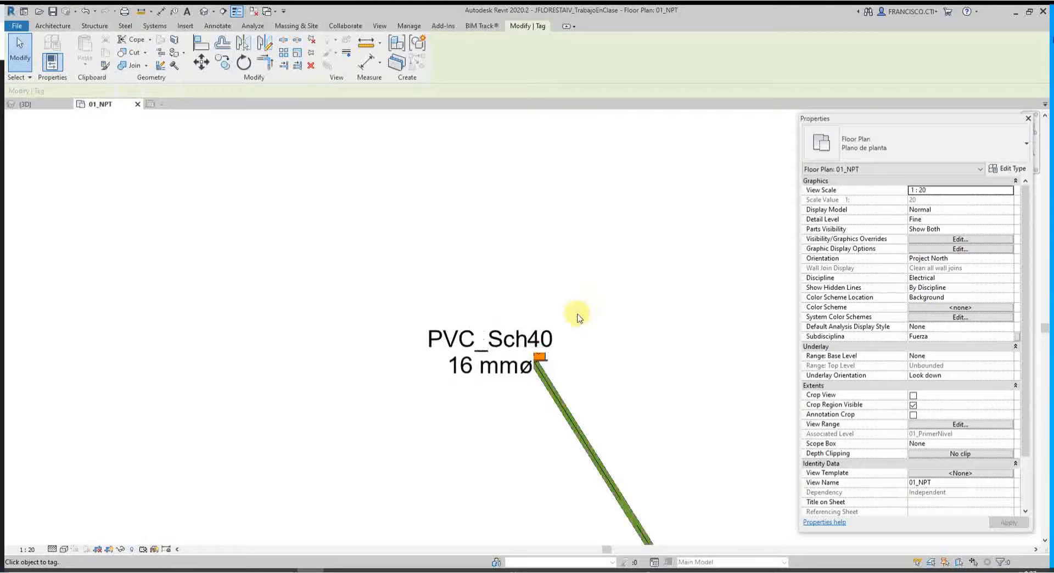
click(545, 363)
key(Escape)
Set the Type Mark of that outlet's TomaDoble_Alumbrado type to B
click(541, 358)
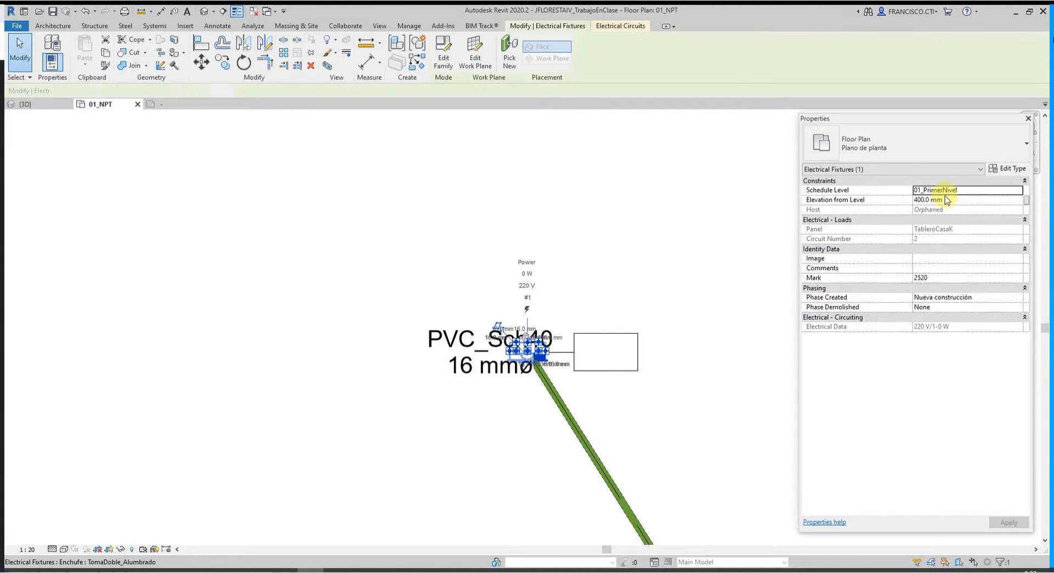
click(1008, 171)
scroll(818, 330, down, 10)
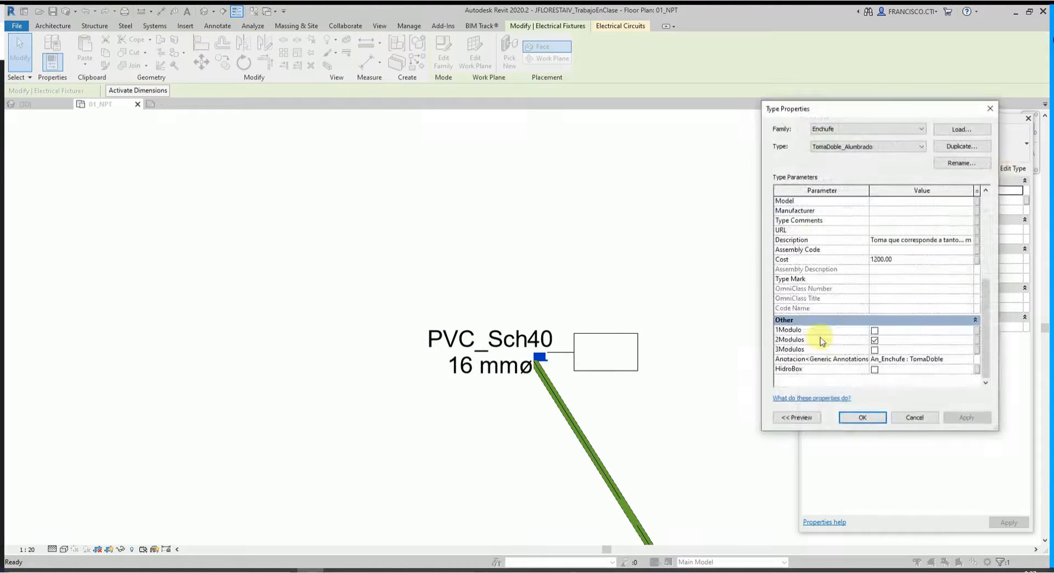
click(904, 280)
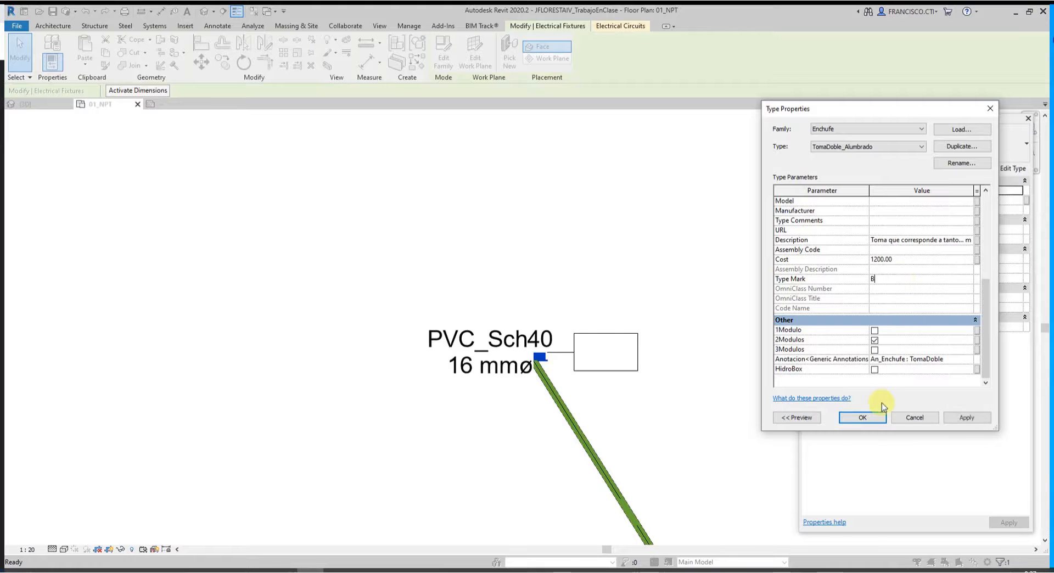
click(876, 418)
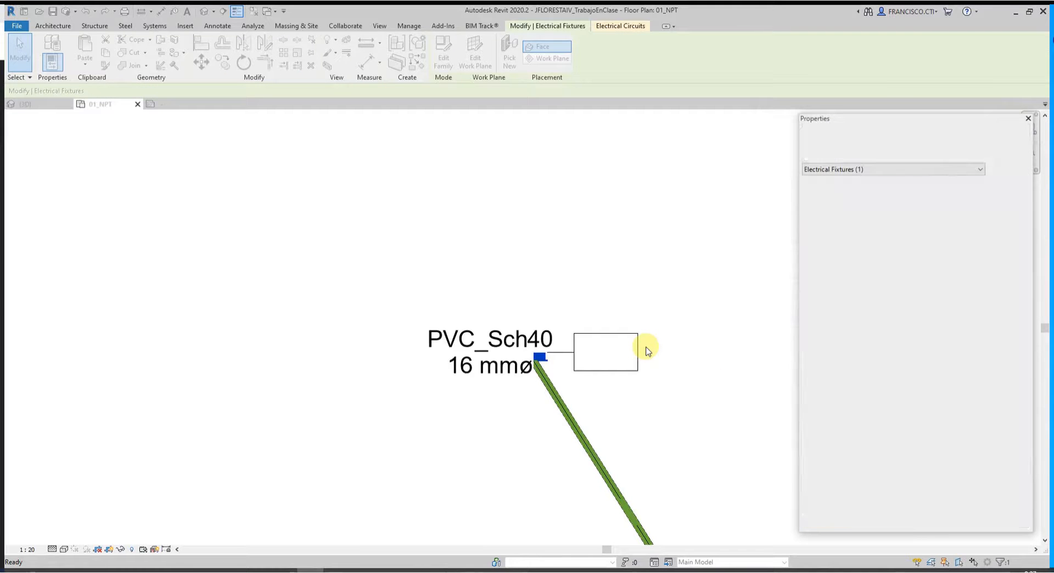
click(556, 242)
scroll(556, 246, down, 3)
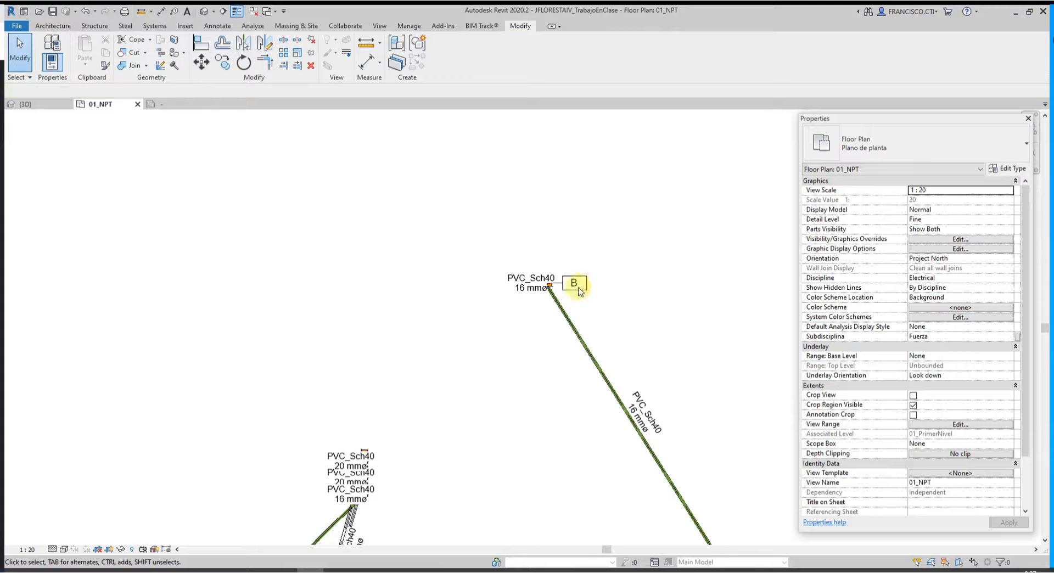
Move the B tag up and to the right, away from its outlet and conduit label
scroll(586, 282, up, 3)
click(570, 299)
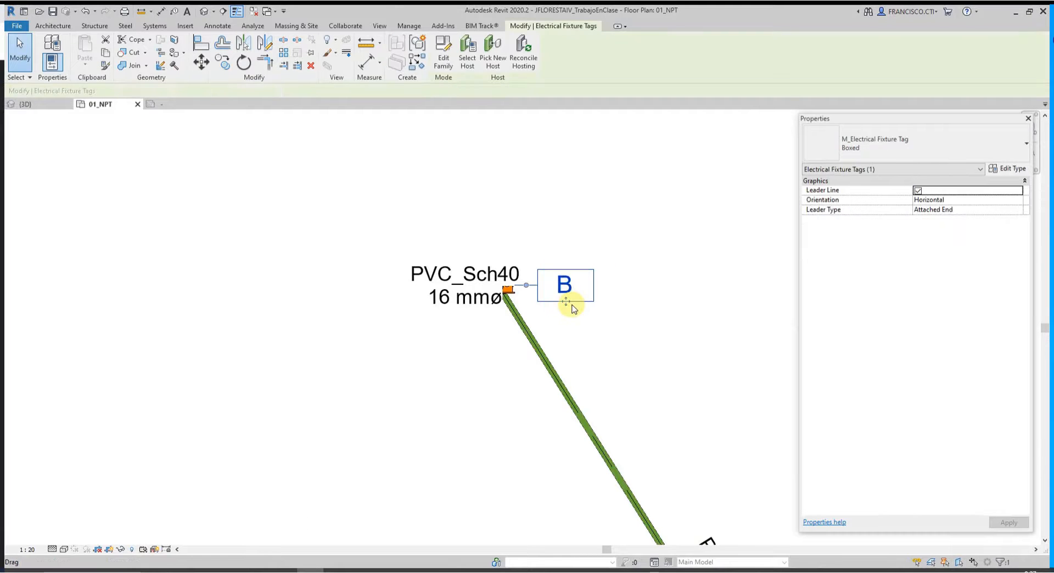
drag(566, 305, 603, 263)
click(603, 285)
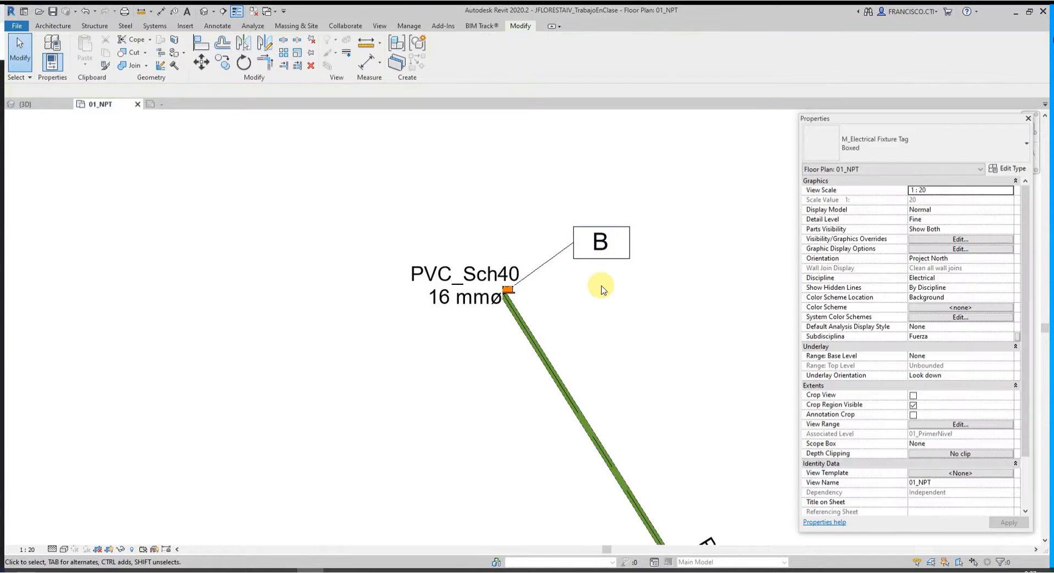
Shift the A tag at the vertical conduit's upper end farther left of its outlet, and check that outlet's type
scroll(602, 286, down, 3)
middle_drag(128, 333, 418, 268)
scroll(369, 280, up, 3)
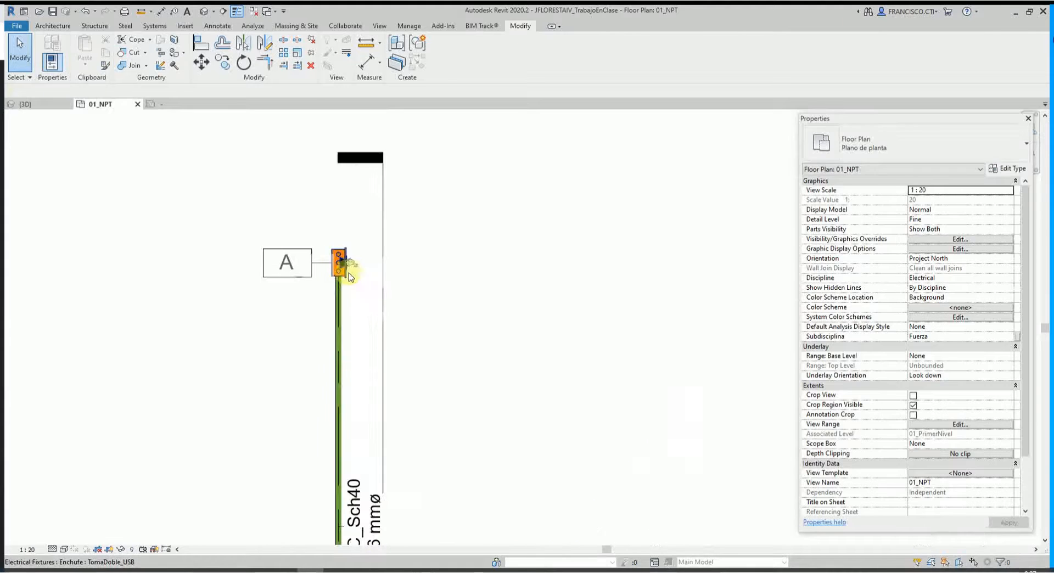
click(347, 275)
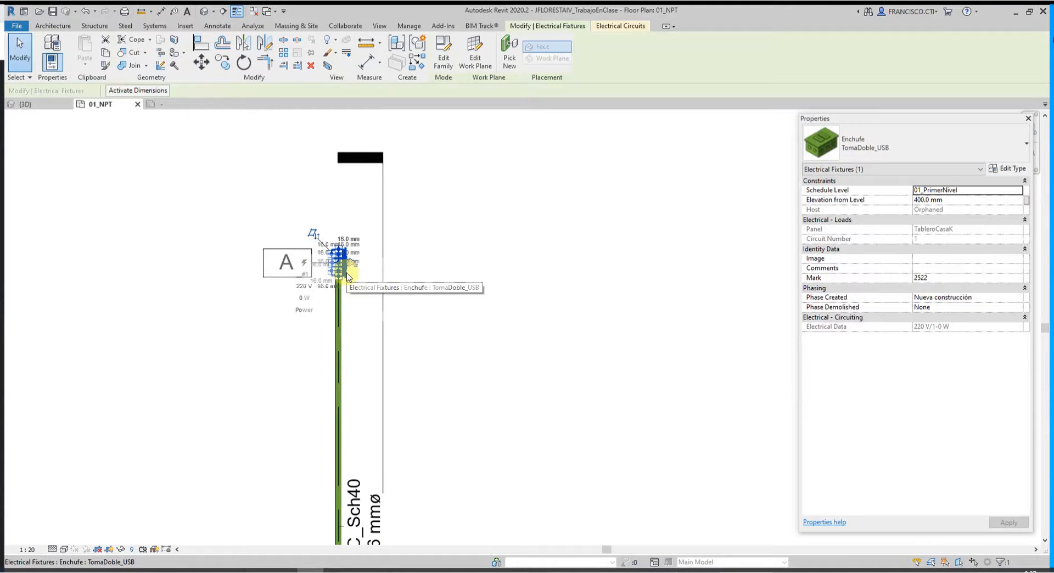
click(287, 270)
drag(287, 282, 266, 278)
click(278, 193)
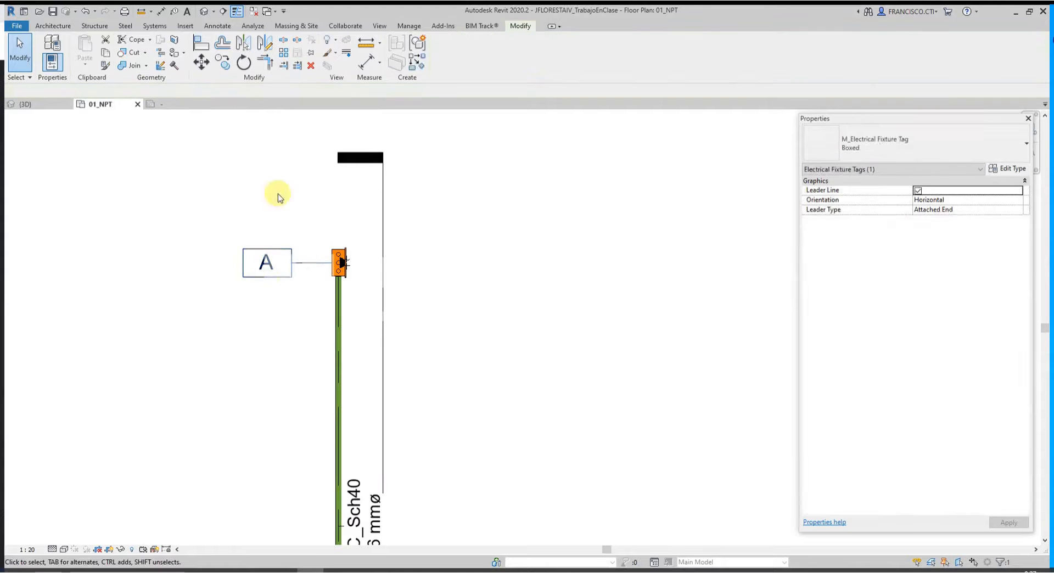
click(340, 266)
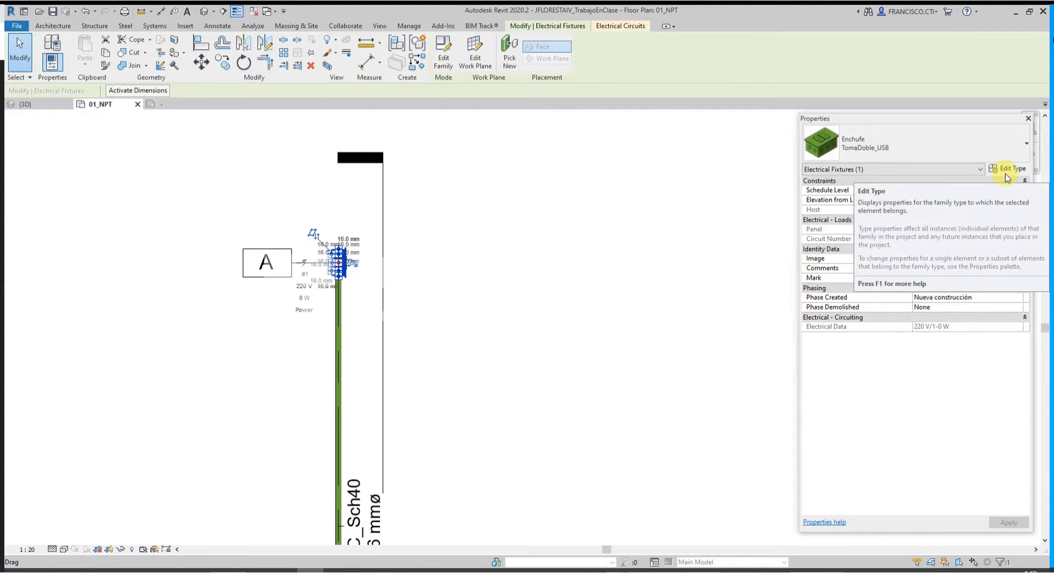
click(228, 293)
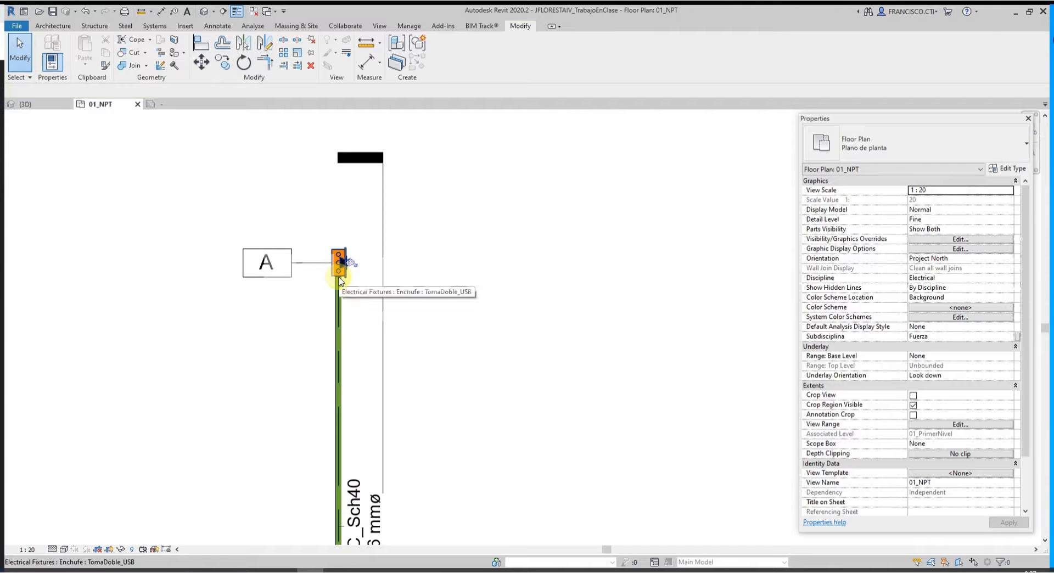
Move the TomaDoble_USB outlet at the vertical conduit's upper end upward, and lower it again along the conduit line
drag(339, 278, 342, 241)
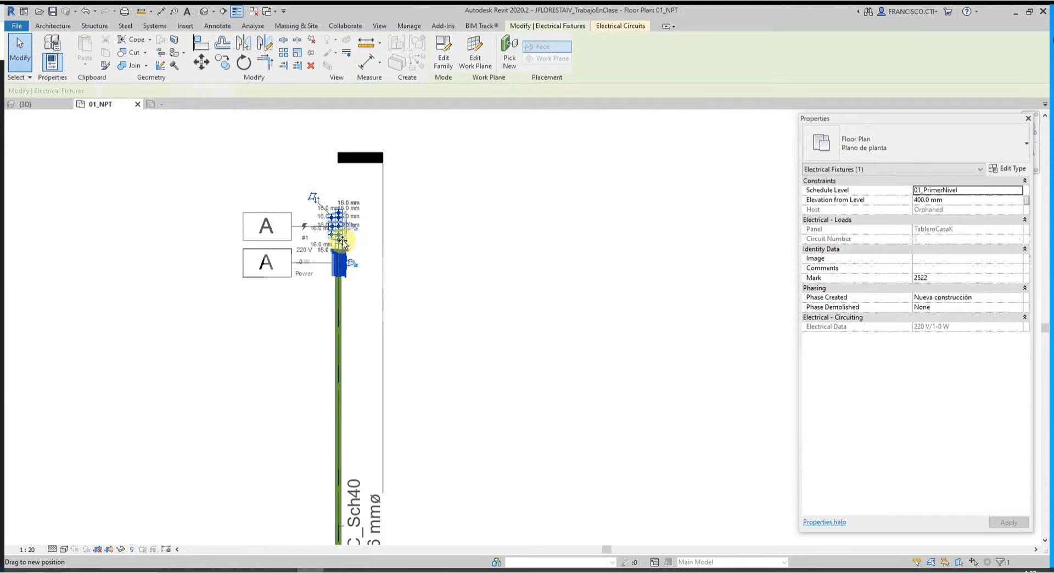
click(282, 269)
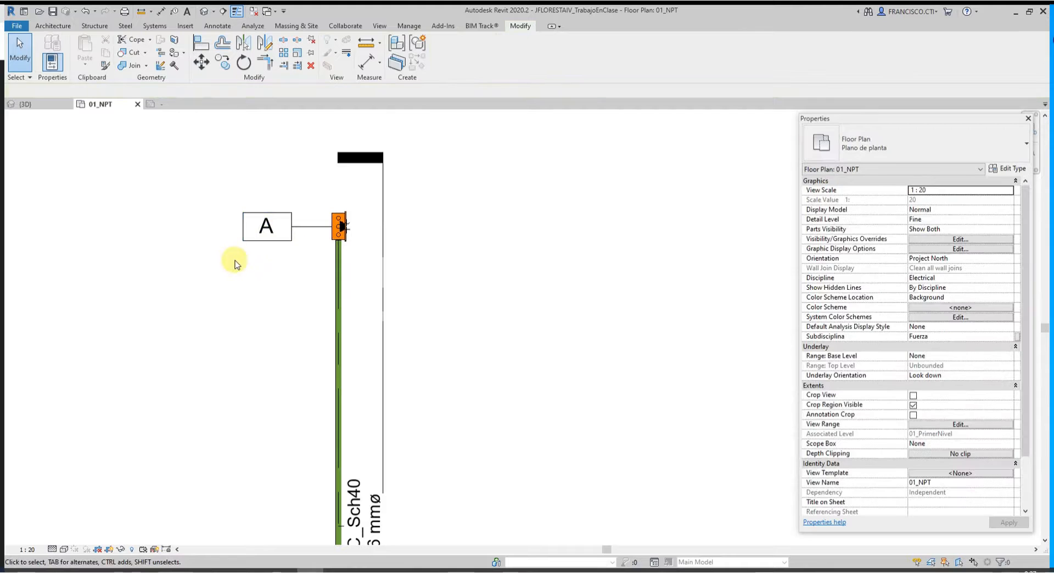
drag(335, 240, 333, 299)
scroll(336, 275, down, 3)
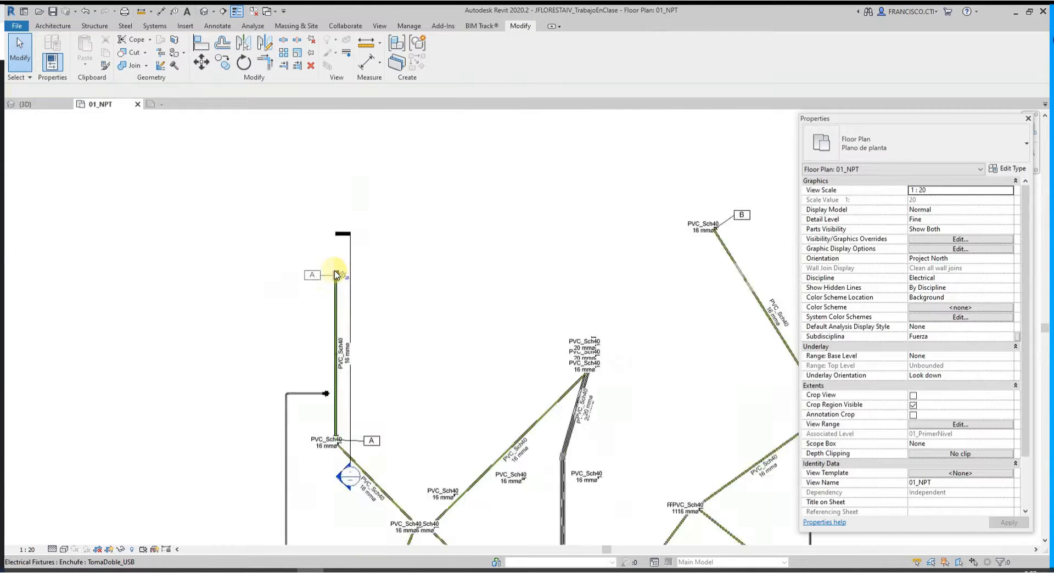
Draw a short 53 mm PVC_Sch40 conduit beside the diagonal conduit near the plan's centre, and delete it
scroll(494, 399, up, 4)
middle_drag(538, 376, 459, 306)
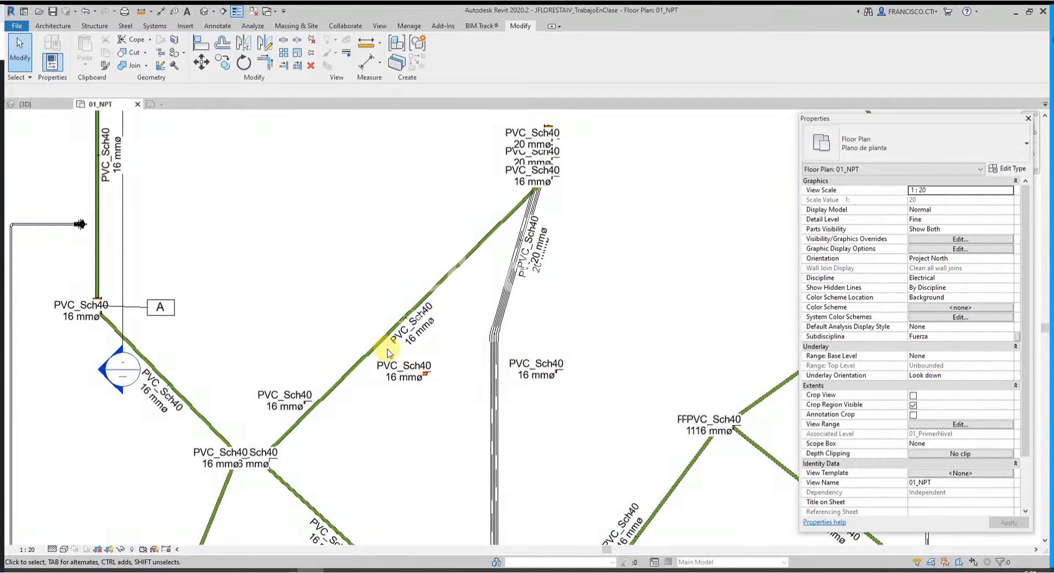
scroll(399, 336, down, 2)
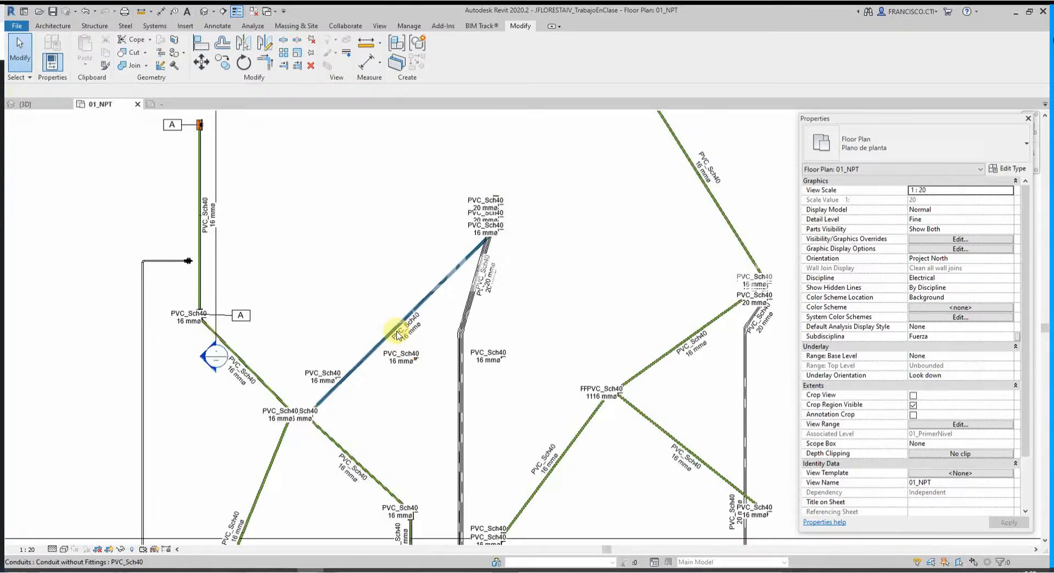
scroll(349, 388, up, 4)
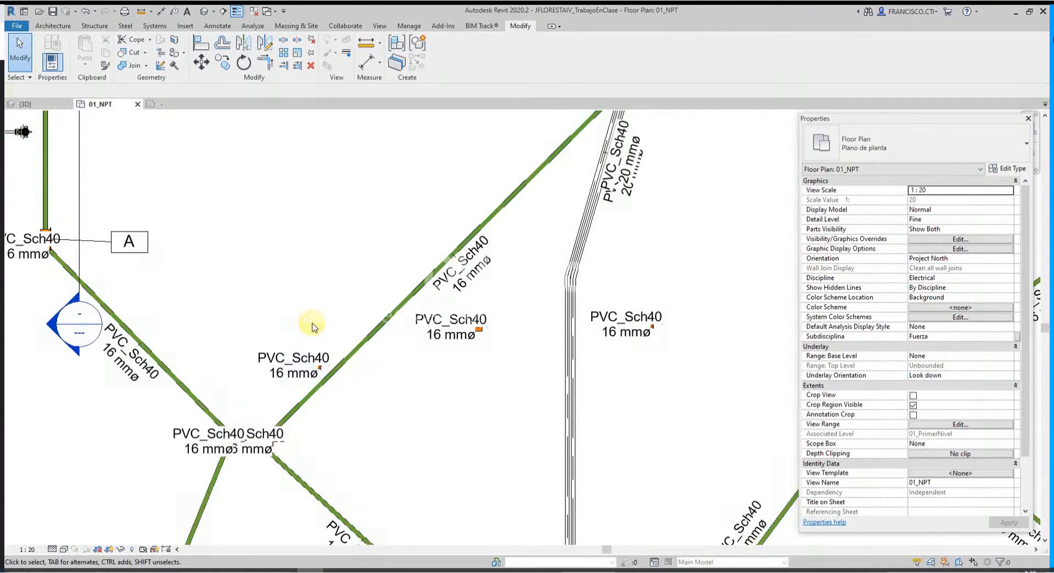
scroll(314, 327, up, 1)
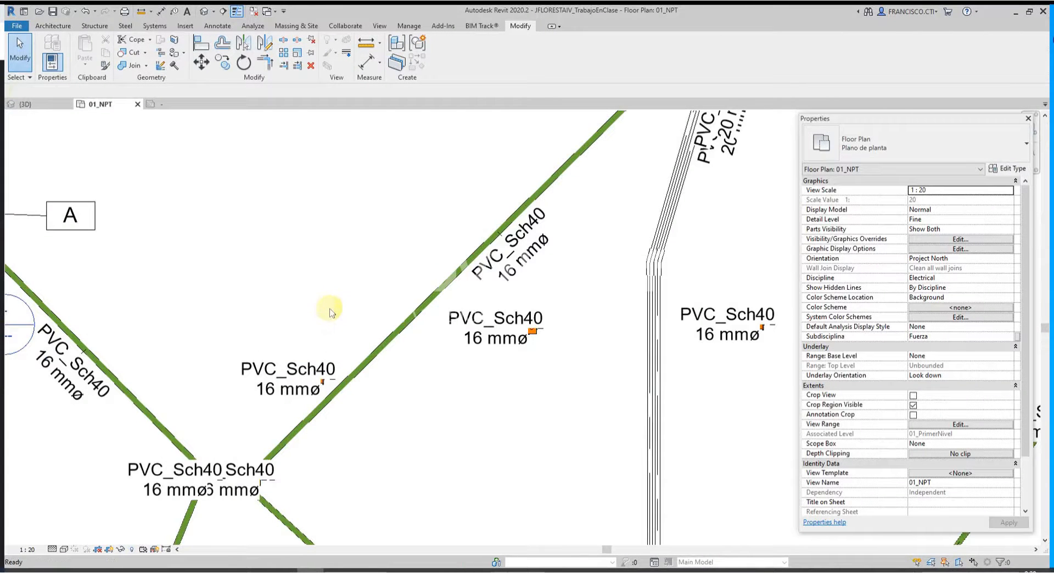
key(c)
key(n)
click(346, 304)
click(406, 197)
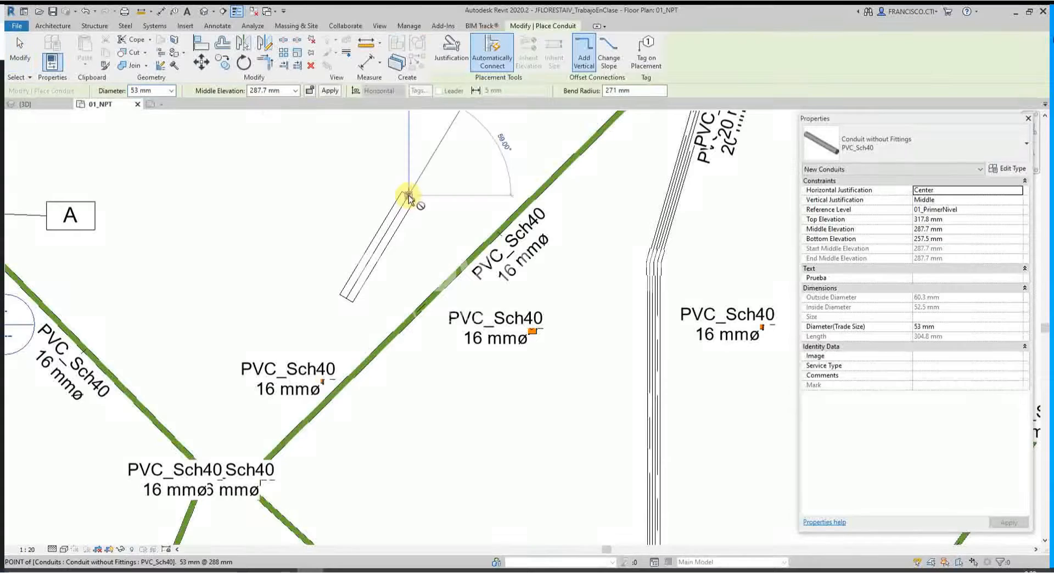
key(Escape)
key(Escape)
scroll(411, 218, down, 2)
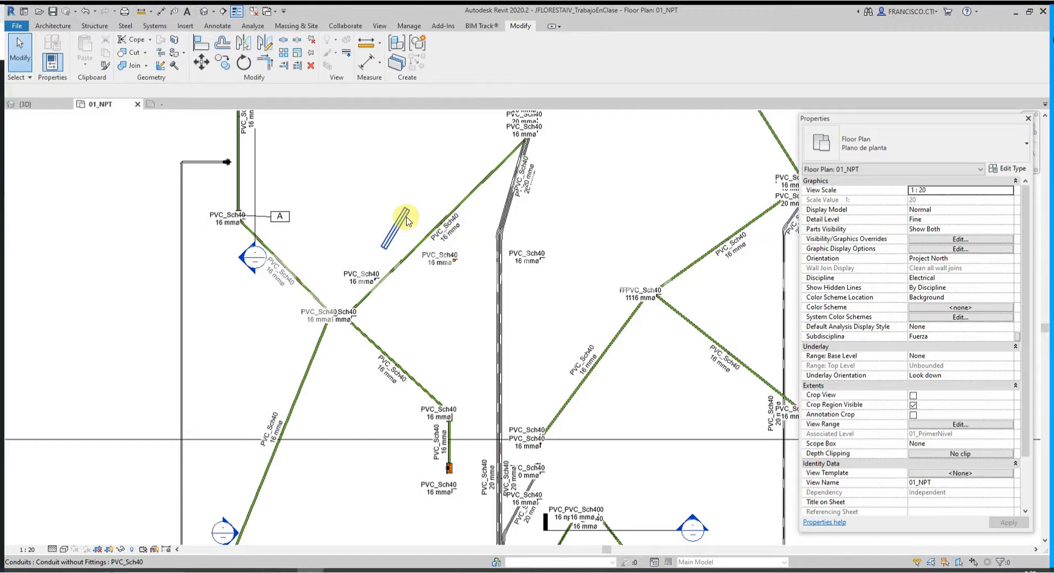
click(407, 221)
key(Delete)
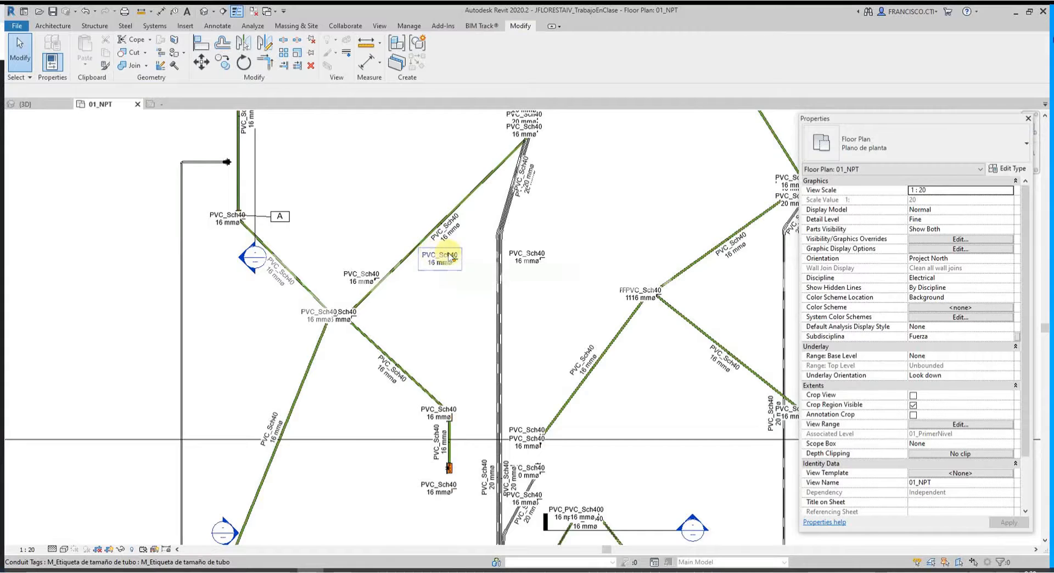
Review the A and B outlet tags and the conduit layout across the 01_NPT plan
scroll(442, 257, down, 2)
middle_drag(541, 342, 537, 334)
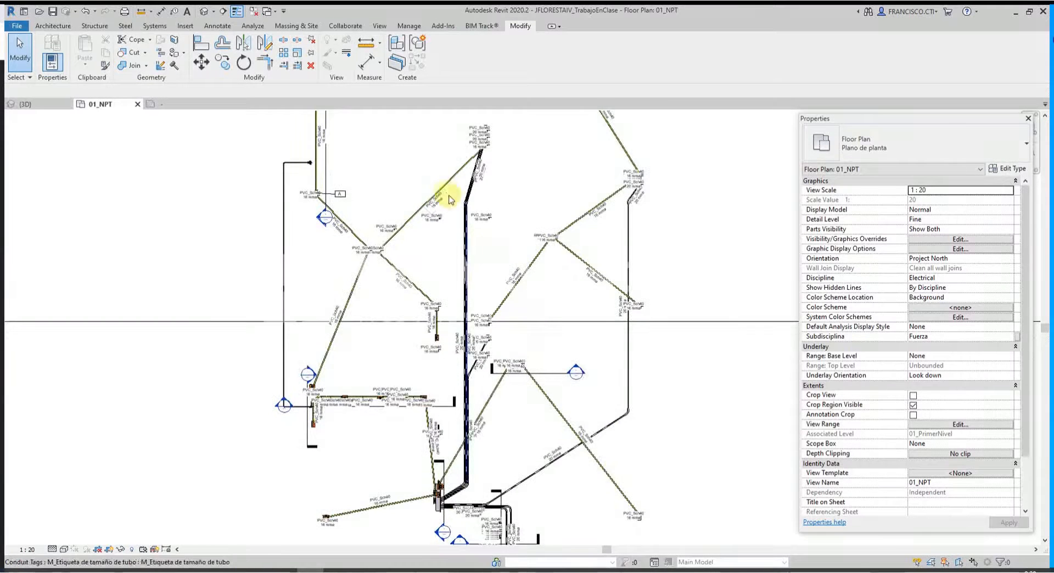
middle_drag(444, 193, 435, 287)
scroll(325, 179, up, 2)
scroll(404, 233, down, 1)
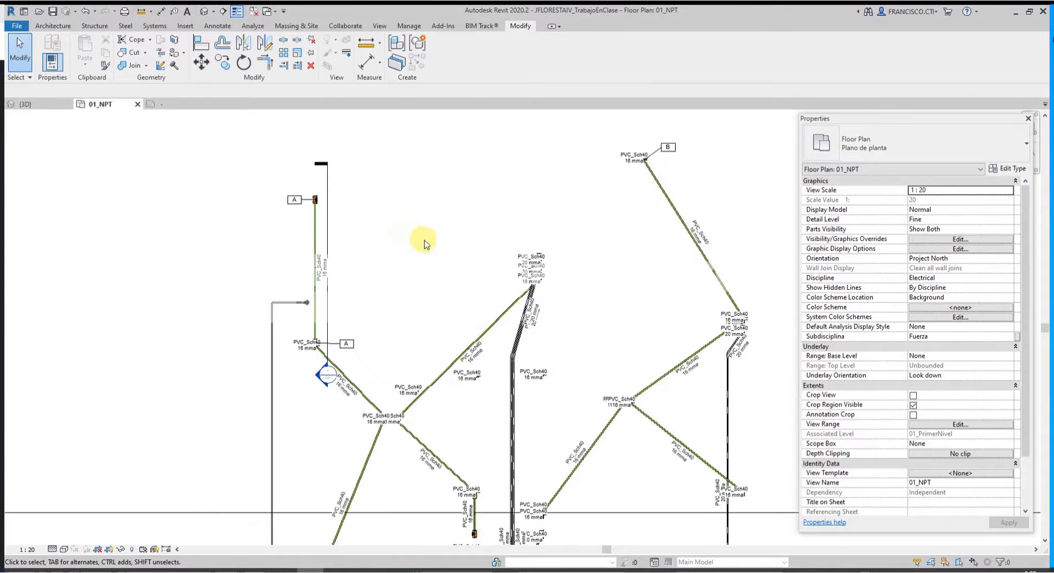
middle_drag(424, 240, 332, 244)
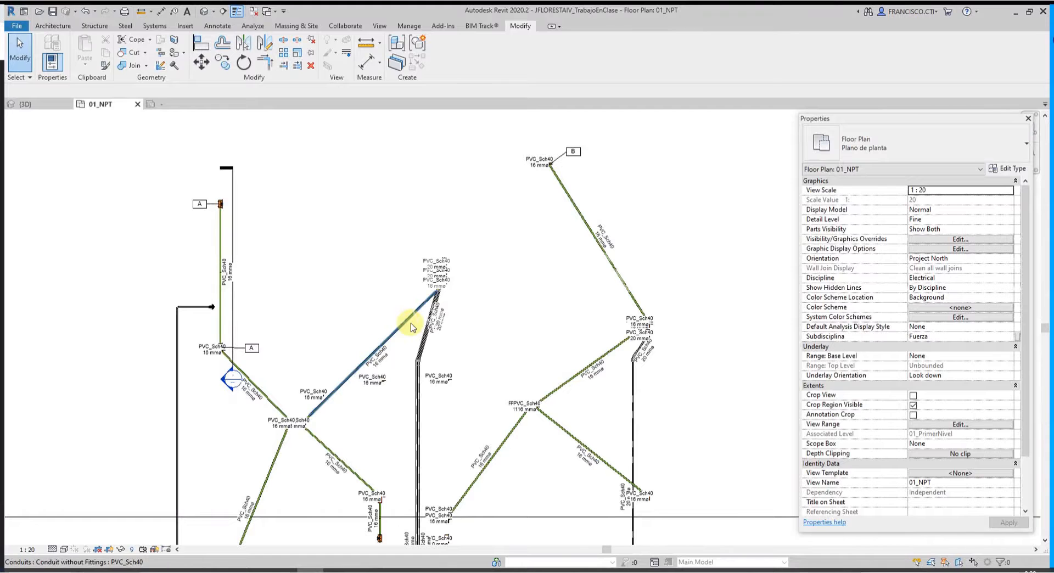
middle_drag(339, 260, 344, 263)
In the Sección 2 view, tag the left outlet of the pair just above the 02_SegundoNivel level
scroll(332, 258, down, 3)
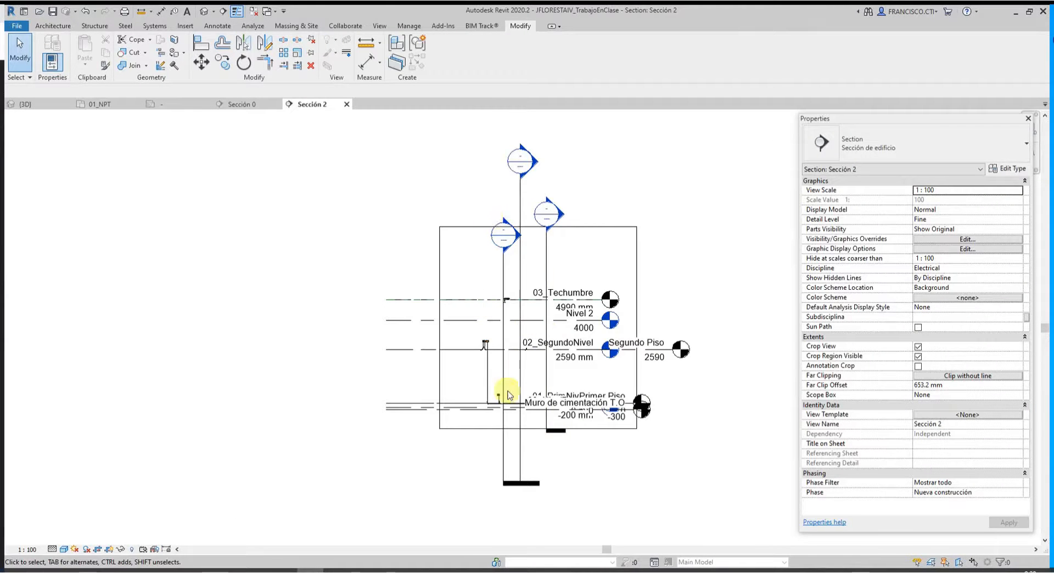
scroll(505, 393, up, 3)
scroll(479, 326, up, 5)
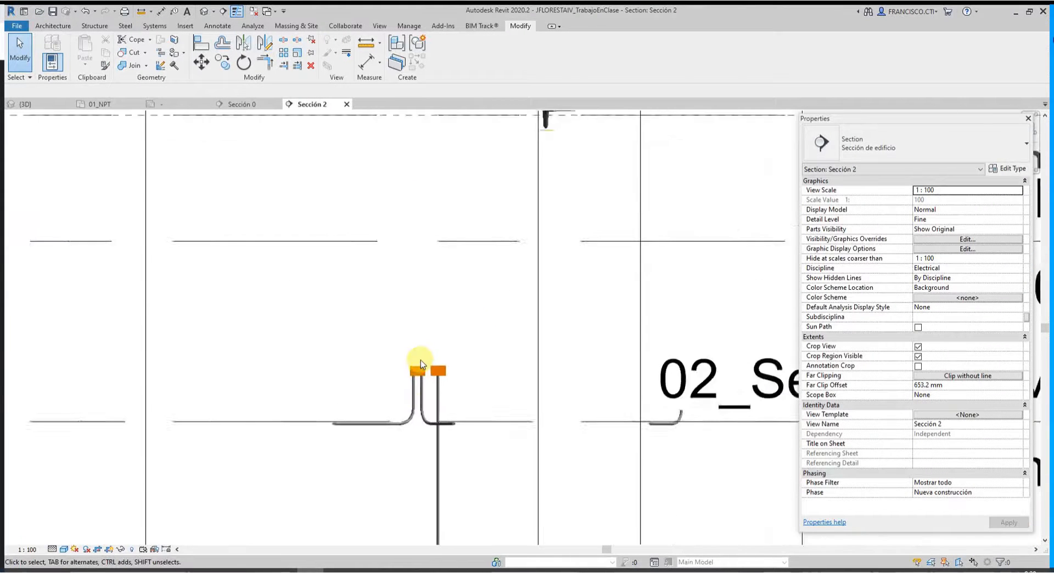
key(t)
key(g)
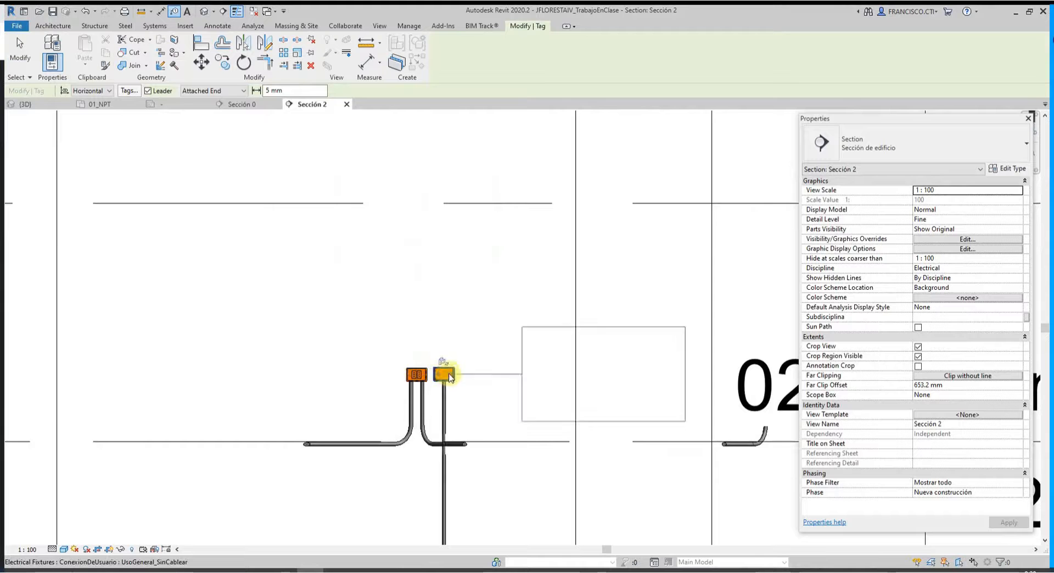
click(413, 375)
scroll(376, 278, down, 3)
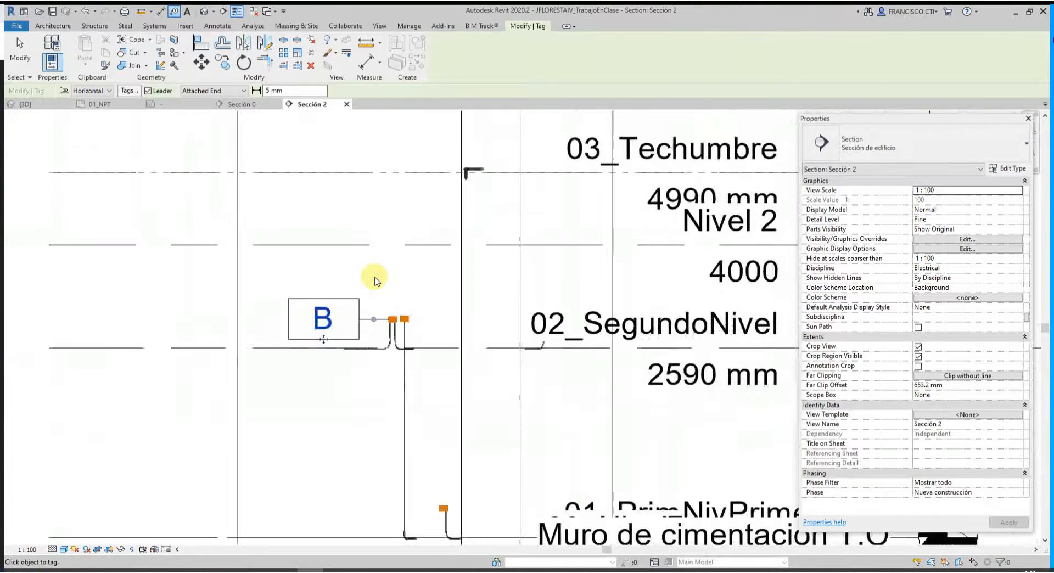
key(Escape)
Finish tagging and set the Sección 2 view scale to 1:50
scroll(375, 278, down, 3)
middle_drag(430, 297, 400, 420)
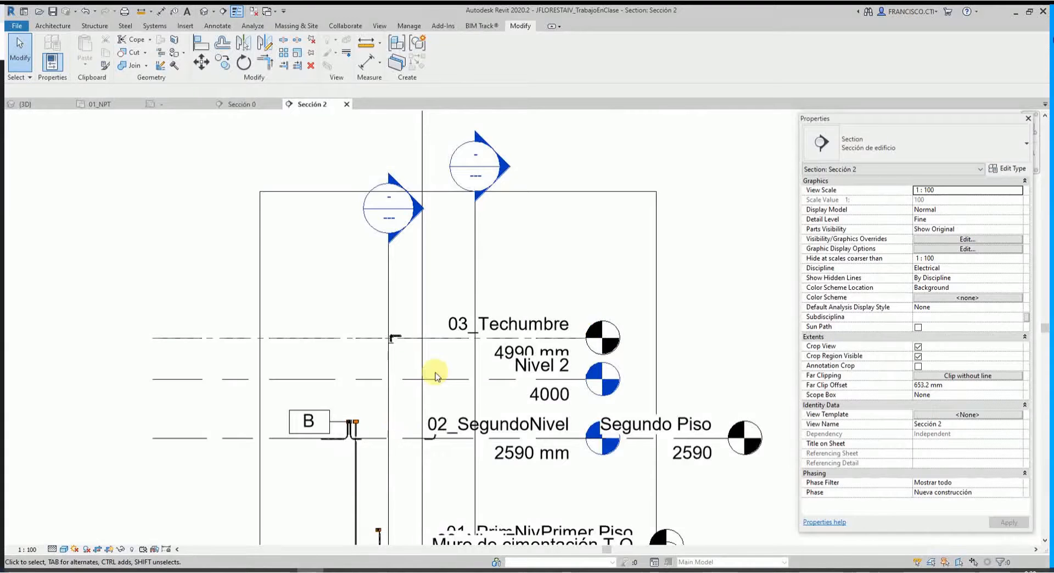
middle_drag(376, 467, 377, 370)
scroll(337, 369, up, 2)
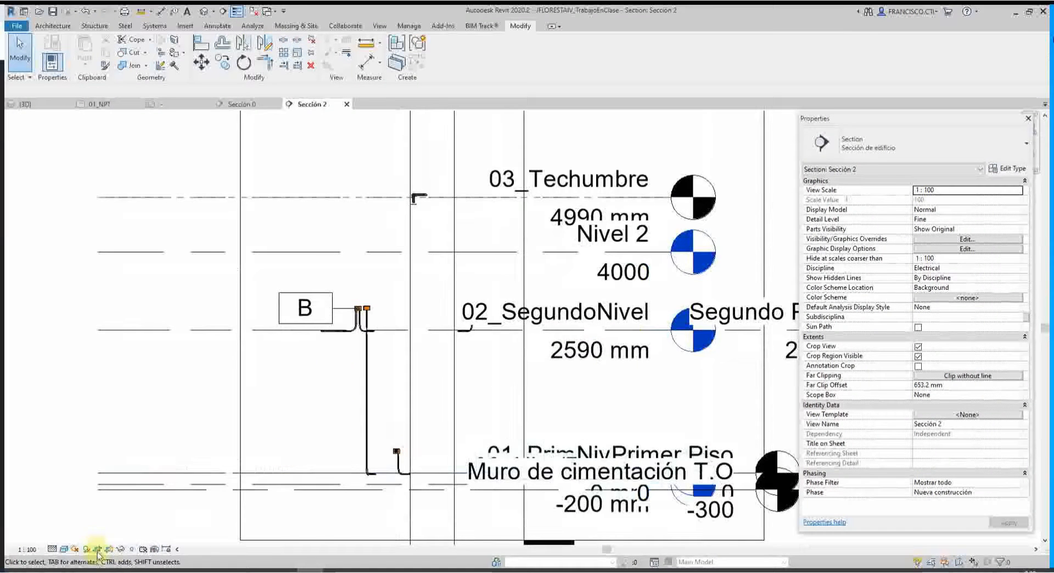
click(27, 549)
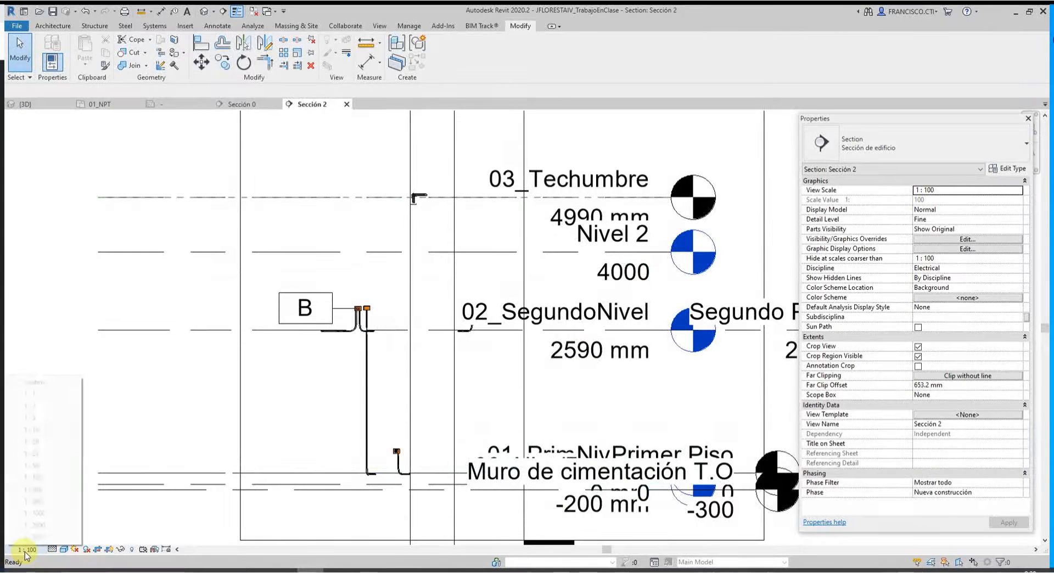
click(47, 467)
scroll(355, 313, up, 3)
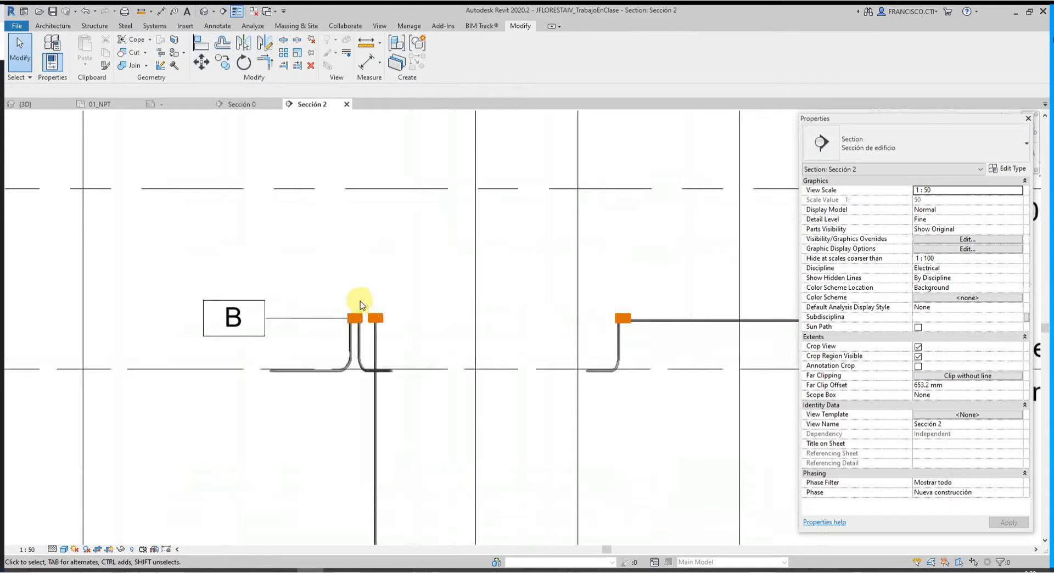
Inspect the instance properties and the Boxed type properties of the B outlet tag in Sección 2
click(267, 326)
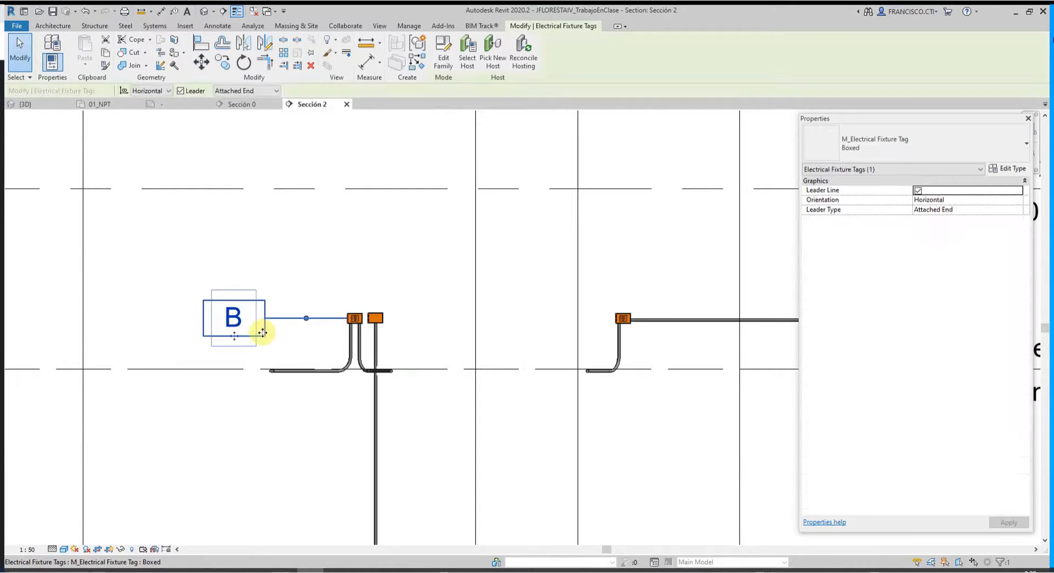
key(Escape)
scroll(548, 311, down, 3)
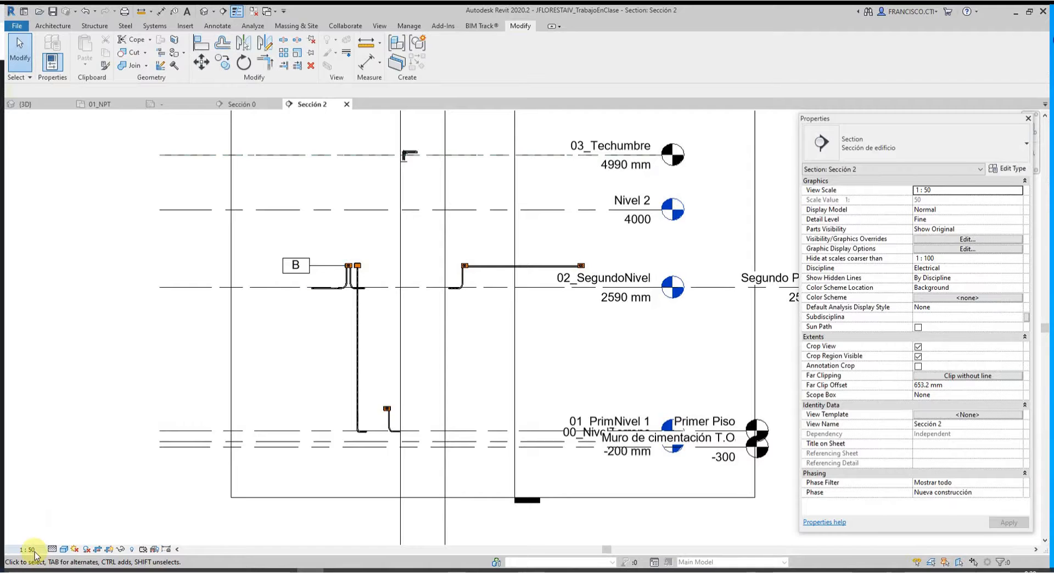
scroll(302, 270, up, 2)
click(303, 273)
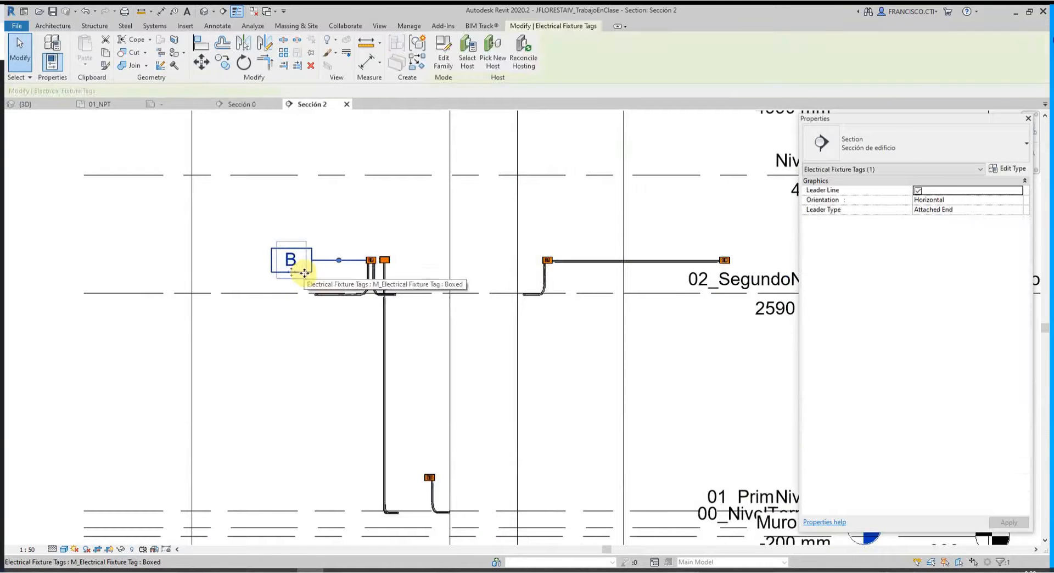
click(1012, 169)
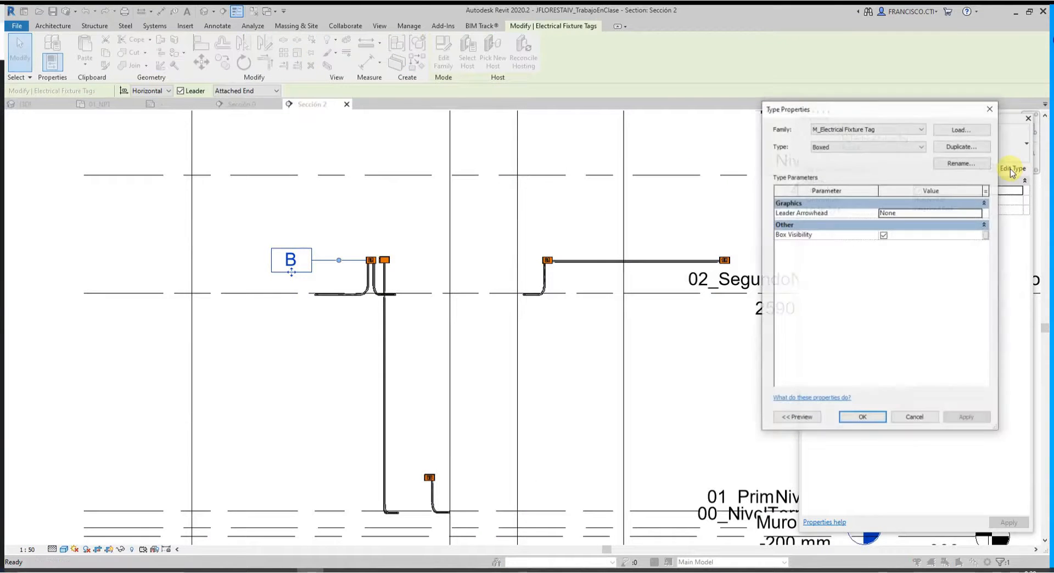
click(990, 116)
Open the M_Electrical Fixture Tag family for editing, inspect its 3mm label, and close the family to return to Sección 2
click(443, 52)
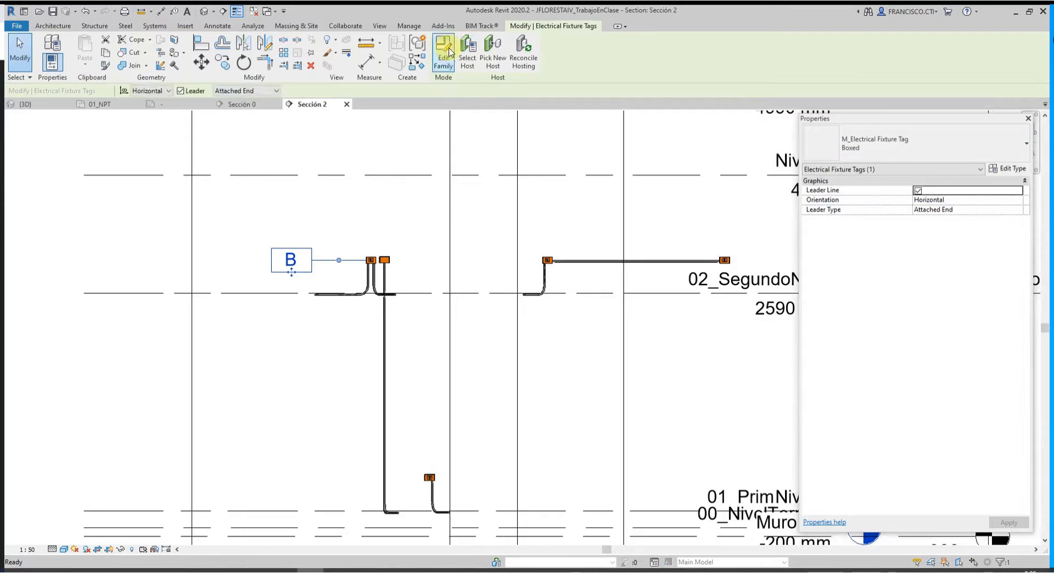
click(418, 292)
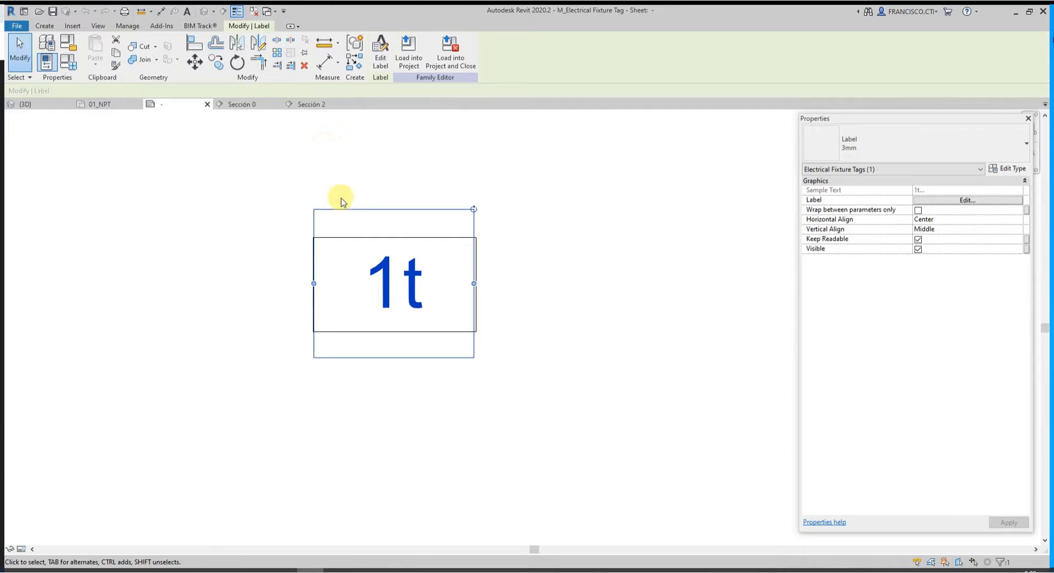
click(207, 104)
click(560, 303)
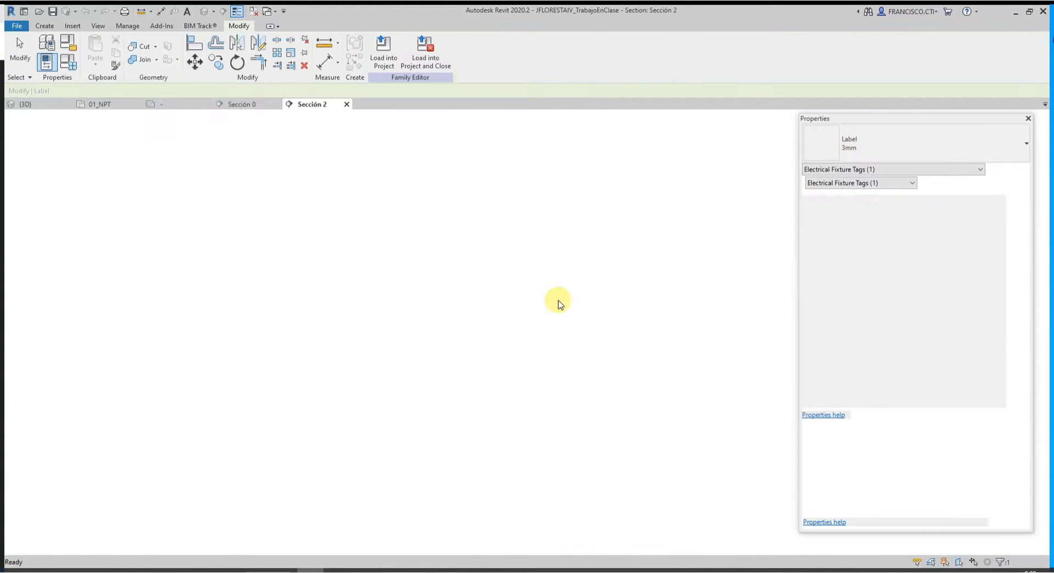
click(305, 106)
Examine the B tag, the outlets and the conduit runs between levels in the Sección 2 view
middle_drag(351, 283, 350, 291)
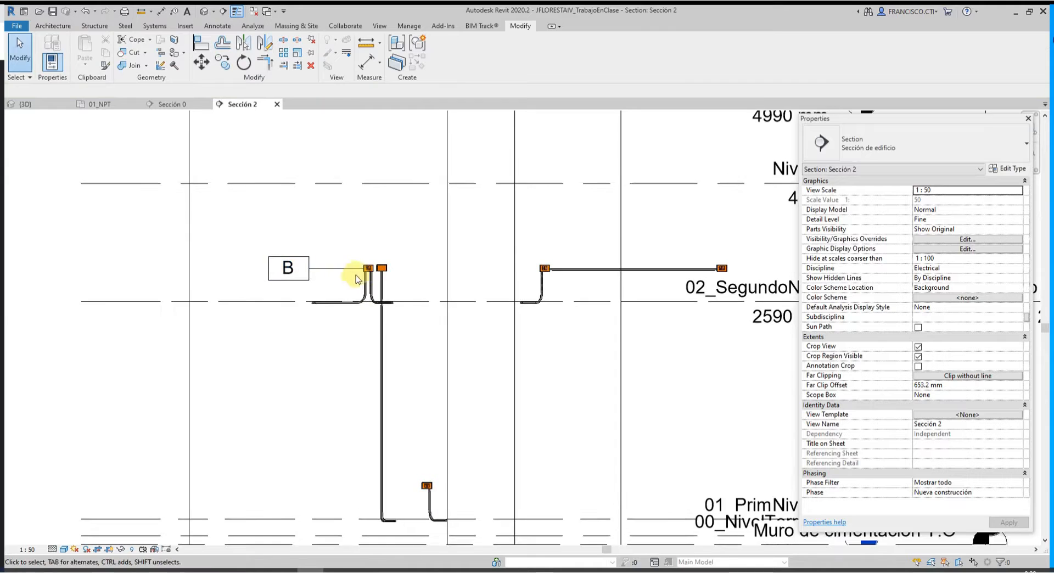
scroll(359, 276, up, 4)
scroll(372, 269, down, 7)
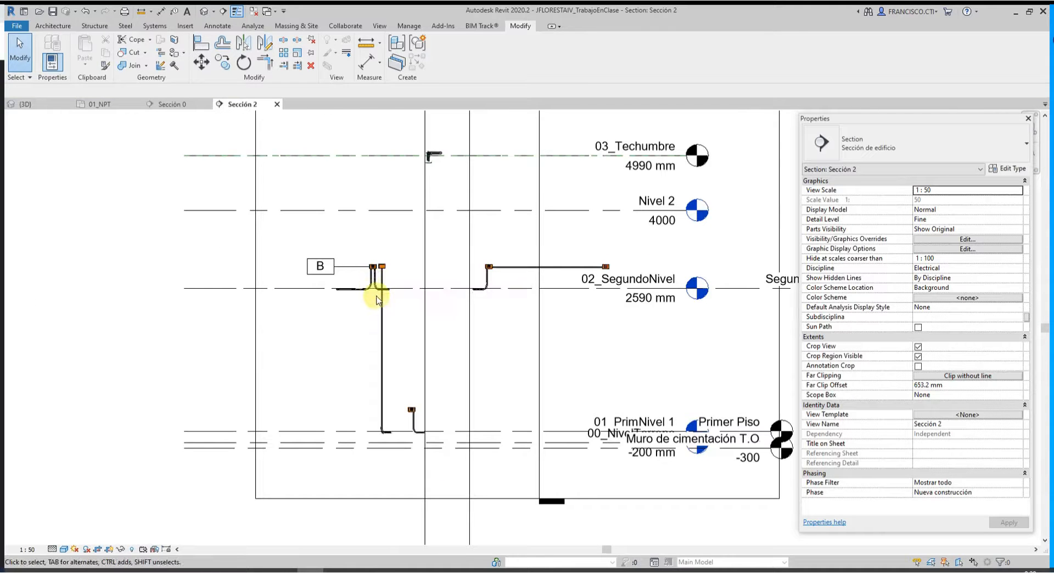
scroll(391, 309, down, 3)
scroll(374, 260, up, 1)
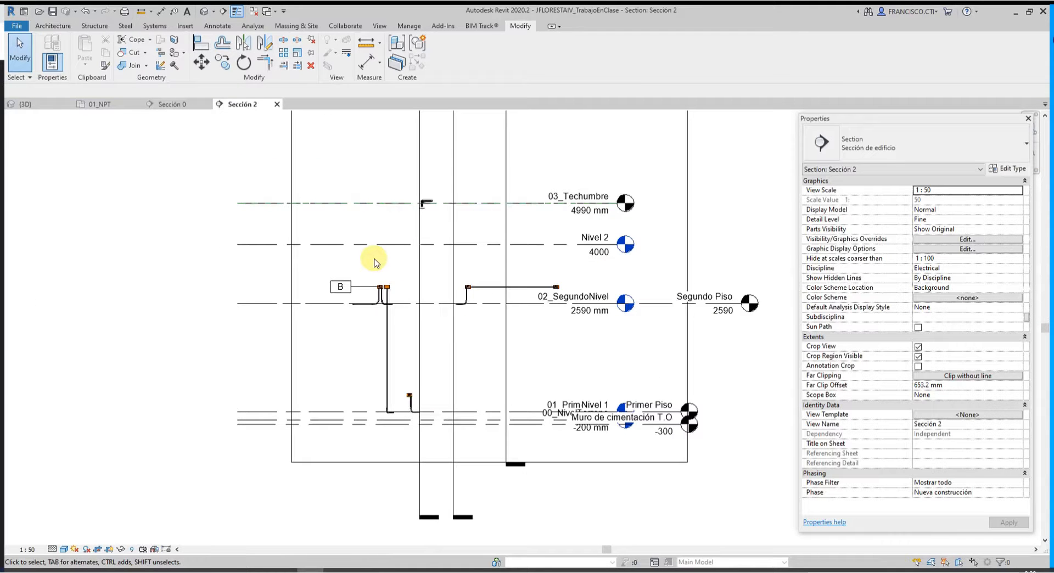
middle_drag(391, 230, 386, 240)
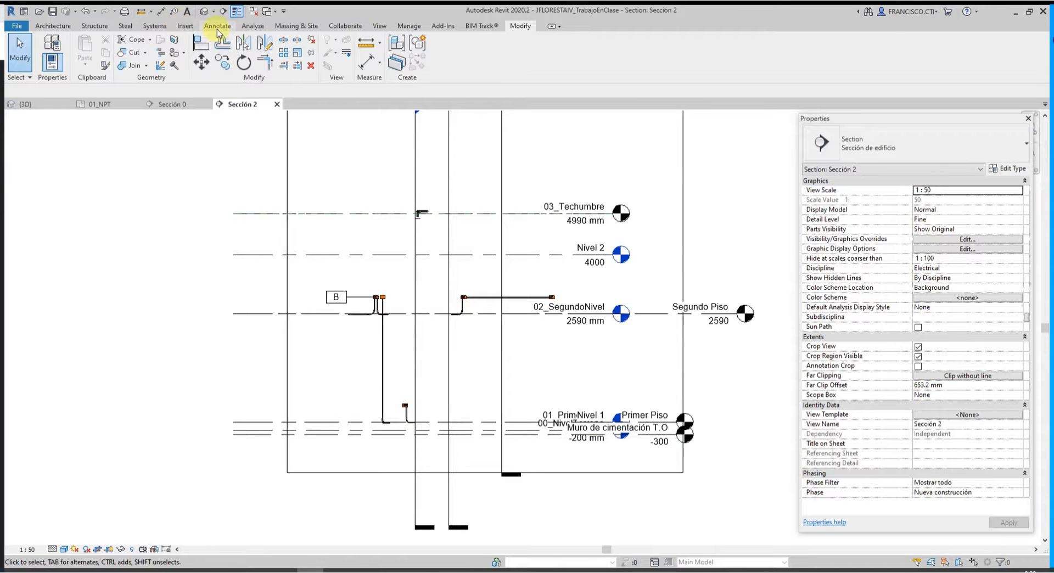
click(217, 29)
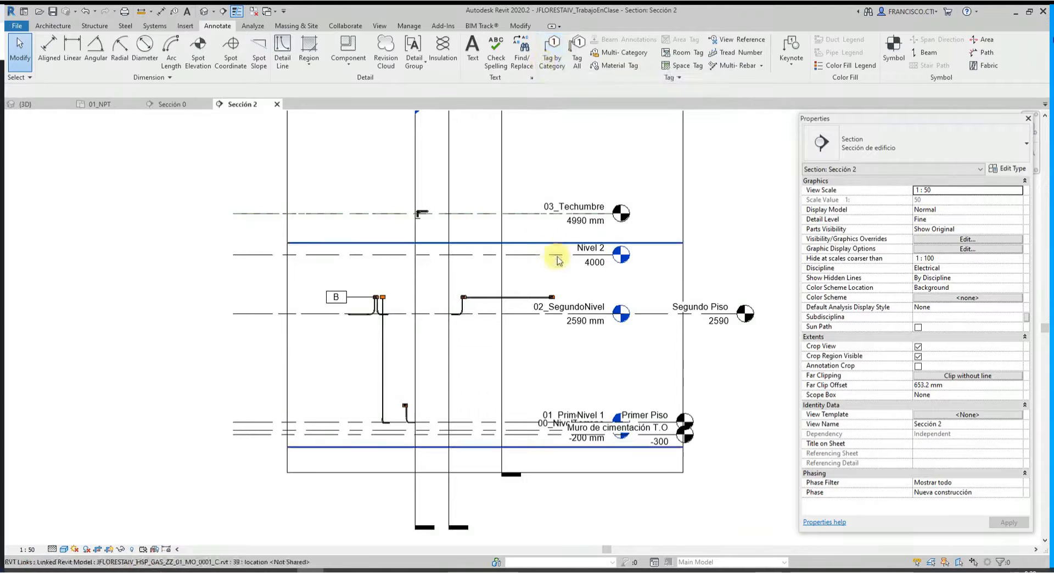
middle_drag(557, 260, 479, 268)
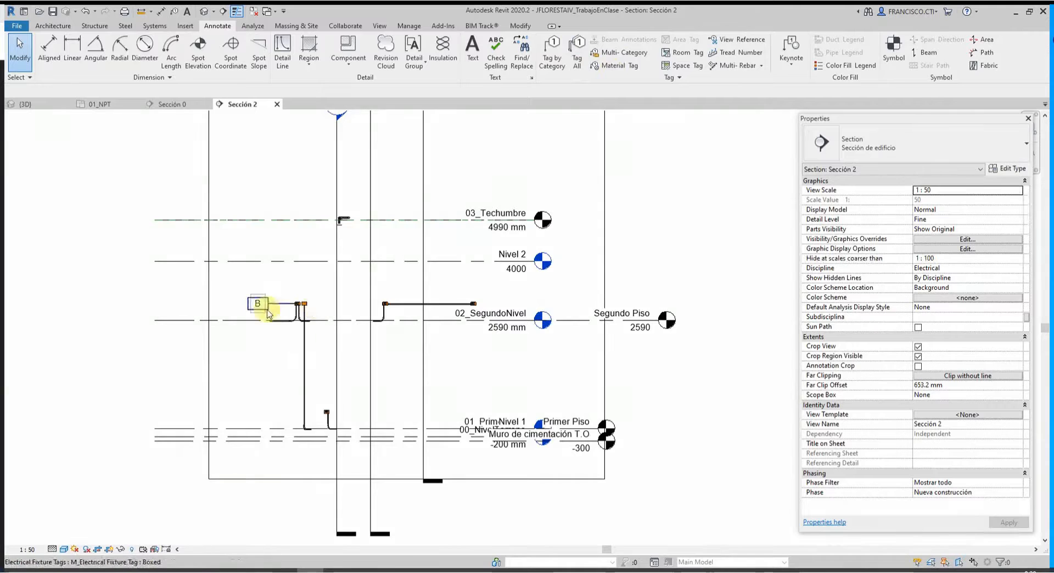
scroll(266, 307, up, 4)
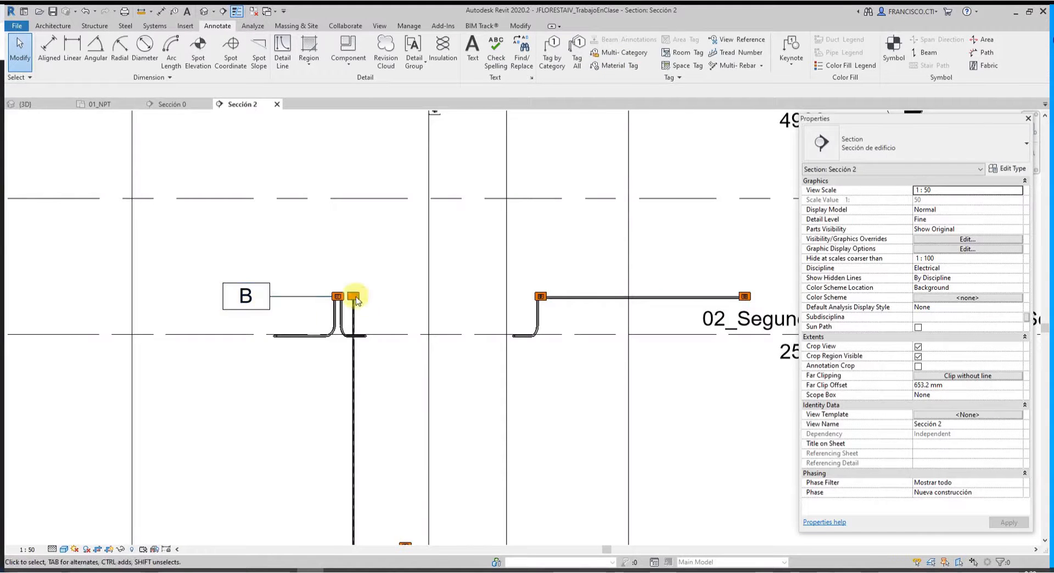
scroll(333, 312, down, 3)
middle_drag(406, 341, 407, 324)
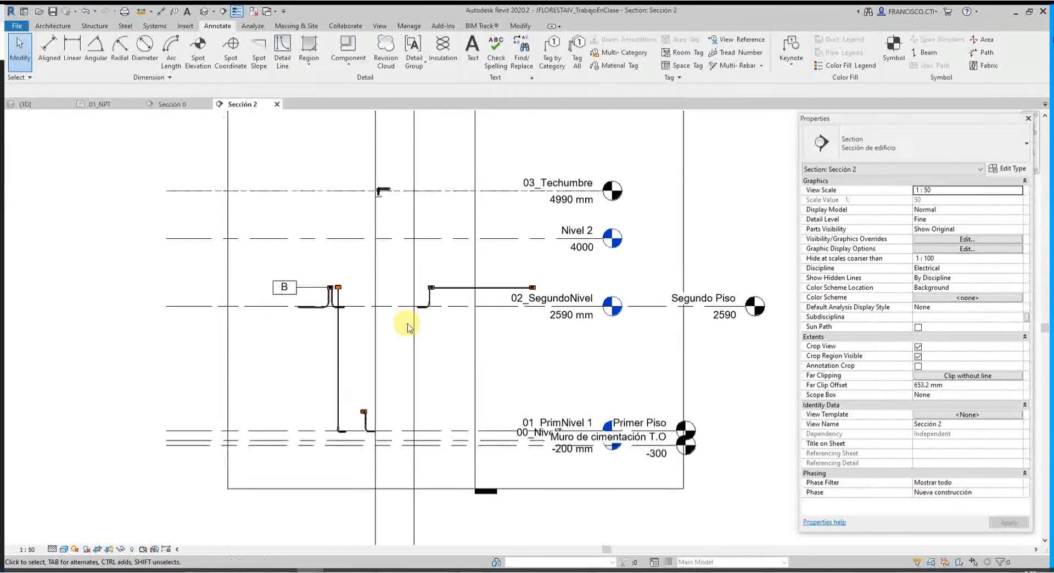
scroll(357, 302, up, 2)
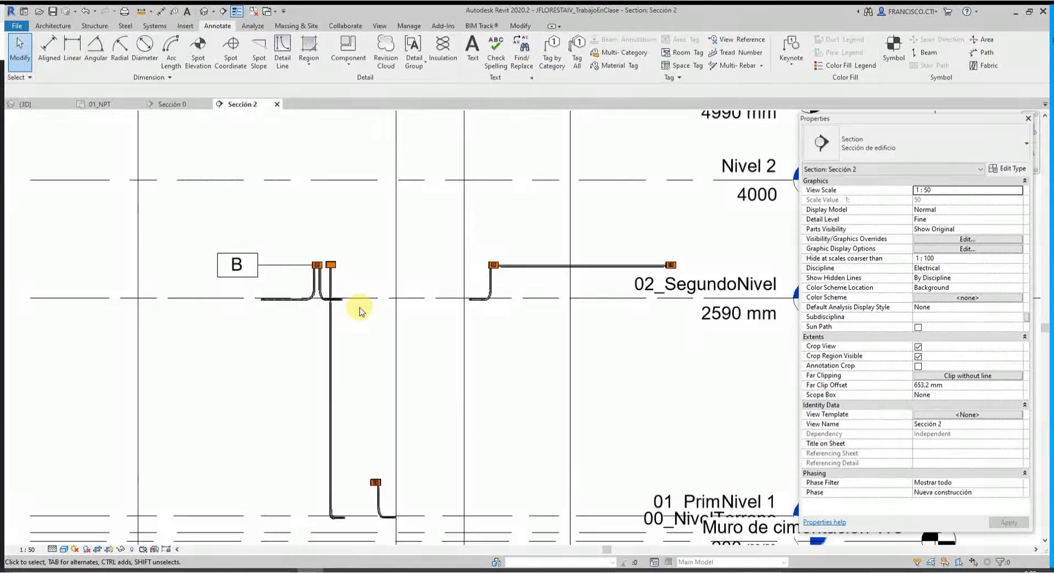
scroll(362, 312, down, 3)
Switch to the {3D} view and orient it to show the conduit network and the wall extraction fans
key(ctrl+Tab)
middle_drag(393, 345, 405, 263)
click(261, 243)
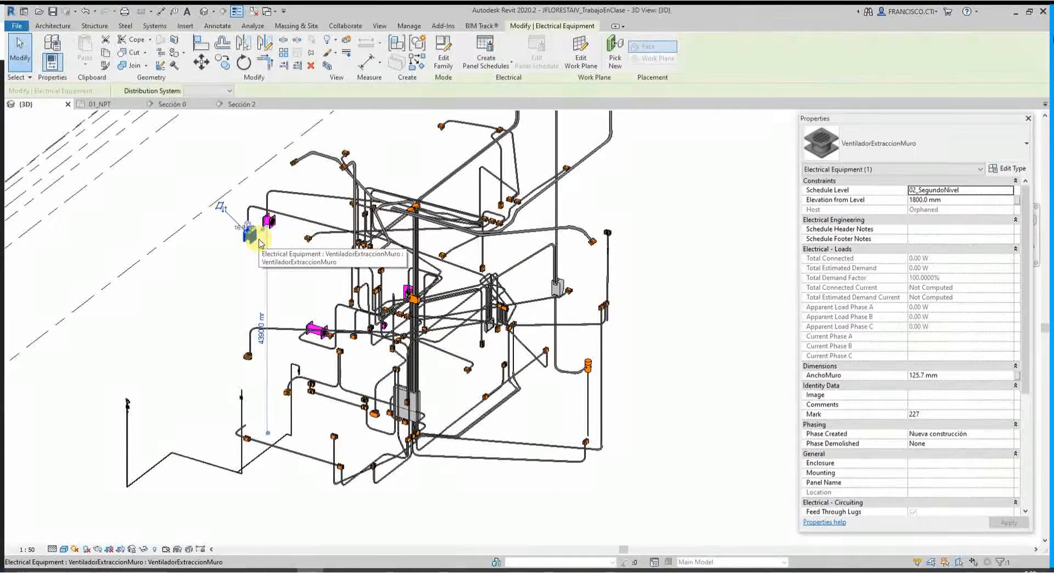
shift+middle_drag(252, 278, 459, 301)
scroll(252, 242, up, 4)
scroll(340, 272, down, 4)
key(Escape)
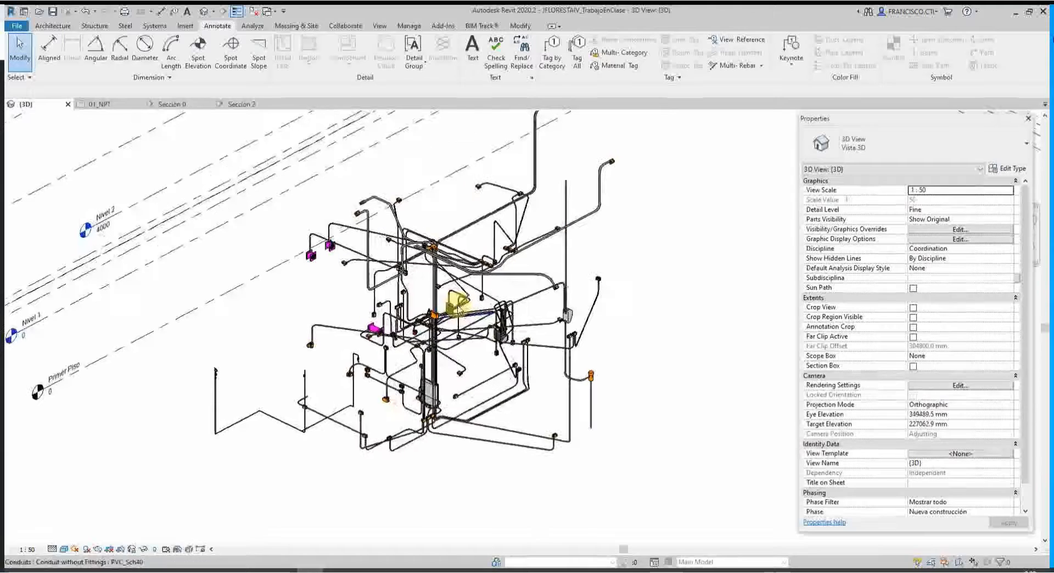
Save the default 3D view's orientation and lock it under the name 3D
click(131, 550)
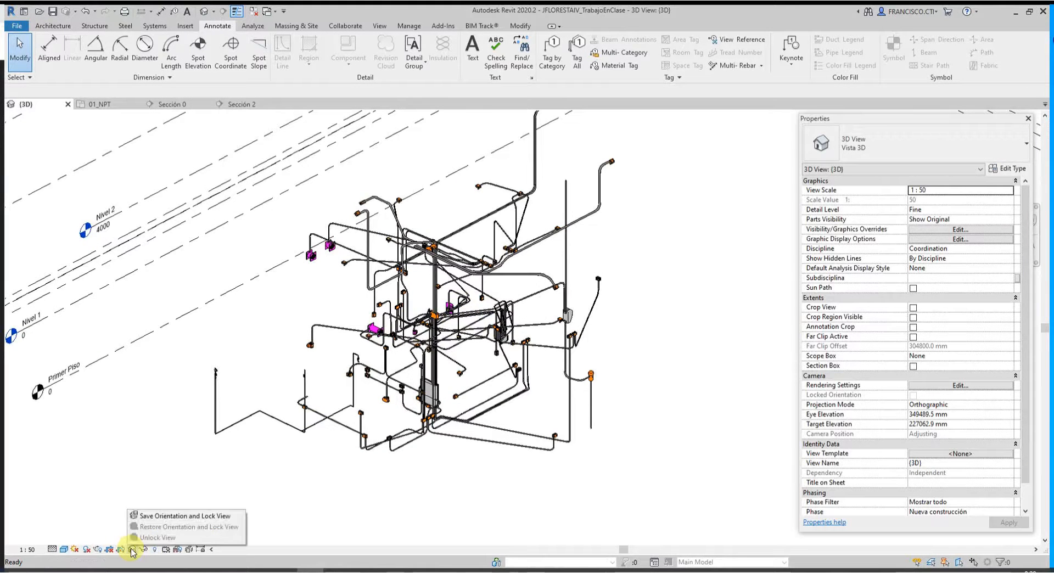
click(179, 519)
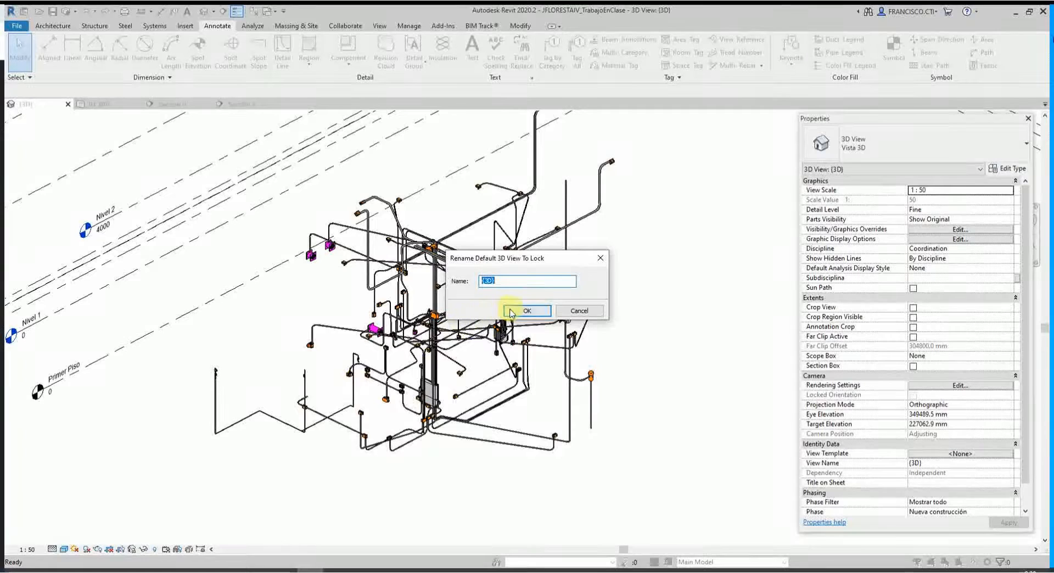
click(528, 311)
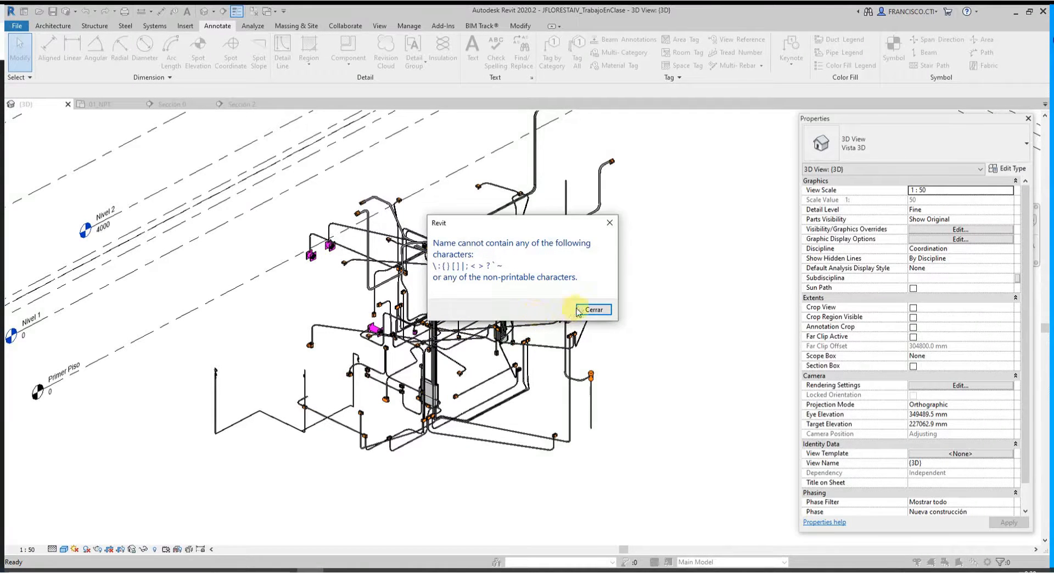
click(578, 311)
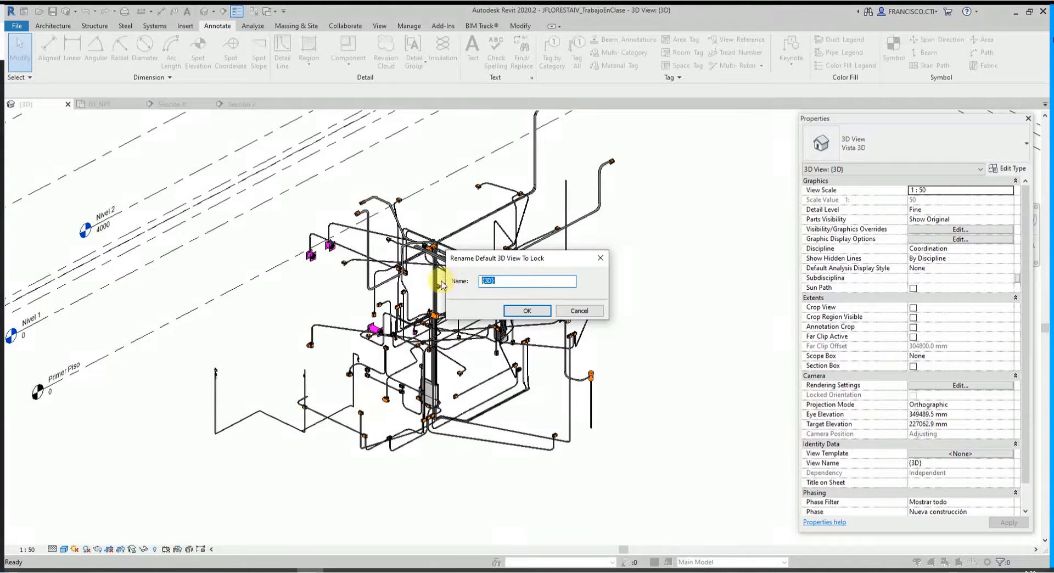
text(3D)
click(530, 311)
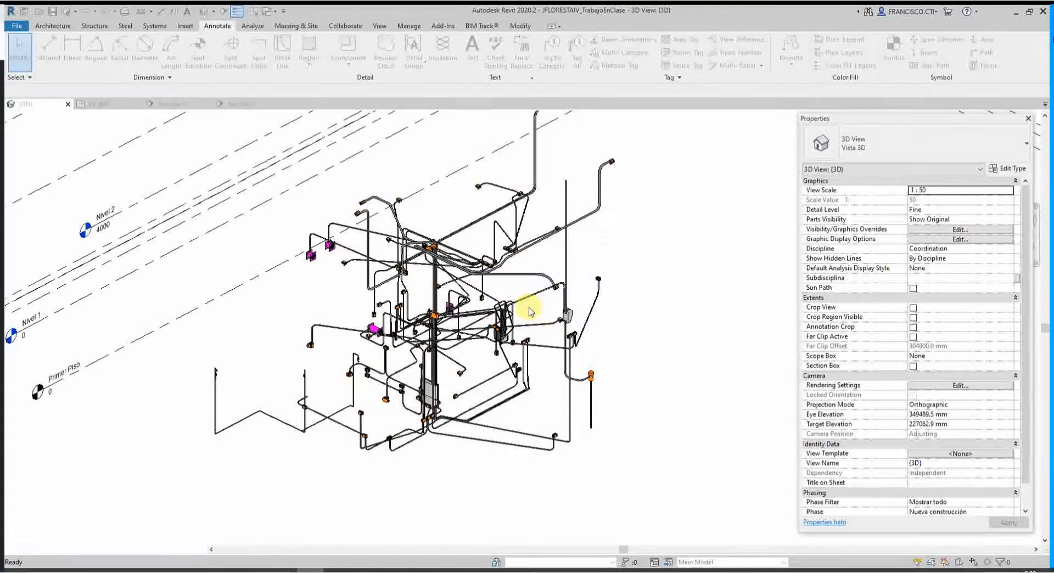
Try to tag the outer VentiladorExtraccionMuro fan in the locked 3D view, declining to load an Electrical Equipment tag
scroll(387, 322, down, 2)
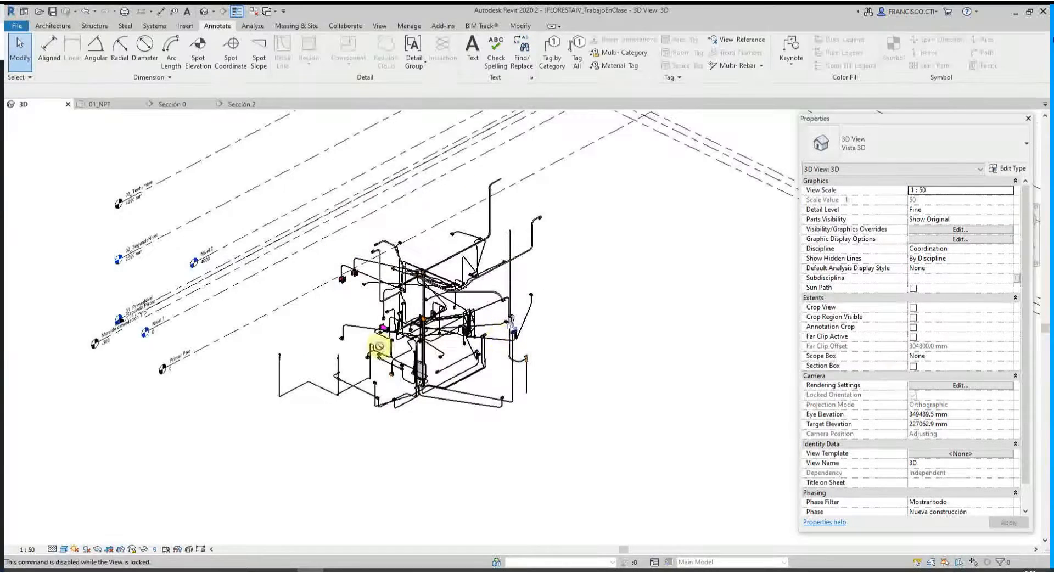
scroll(374, 291, up, 4)
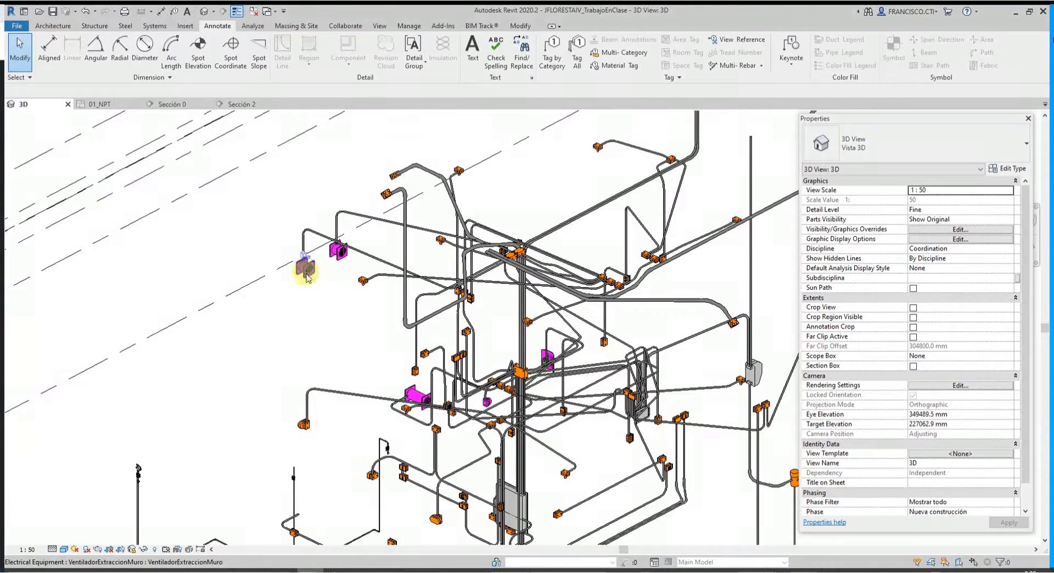
key(t)
key(g)
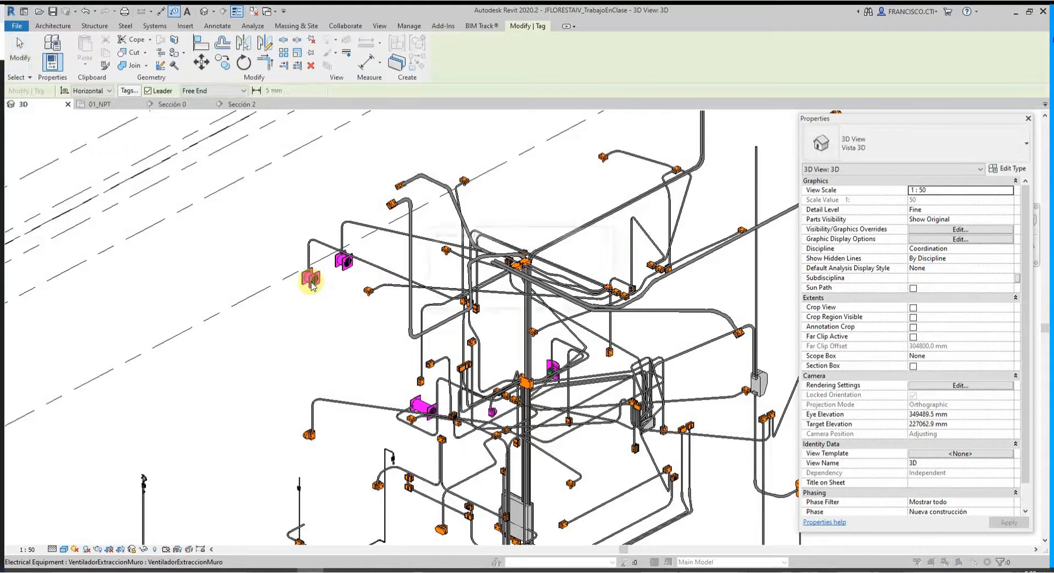
click(306, 280)
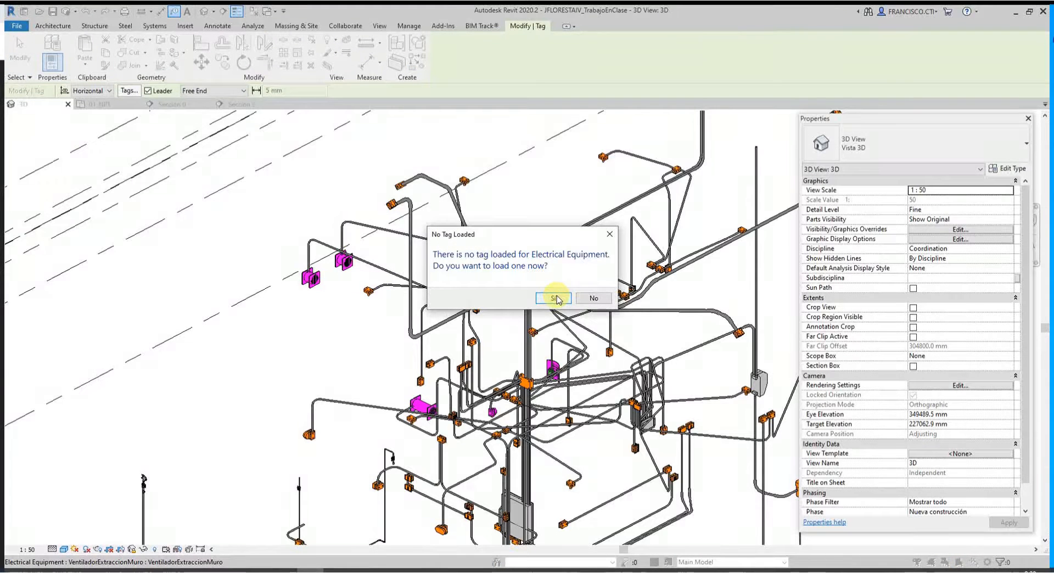
click(593, 299)
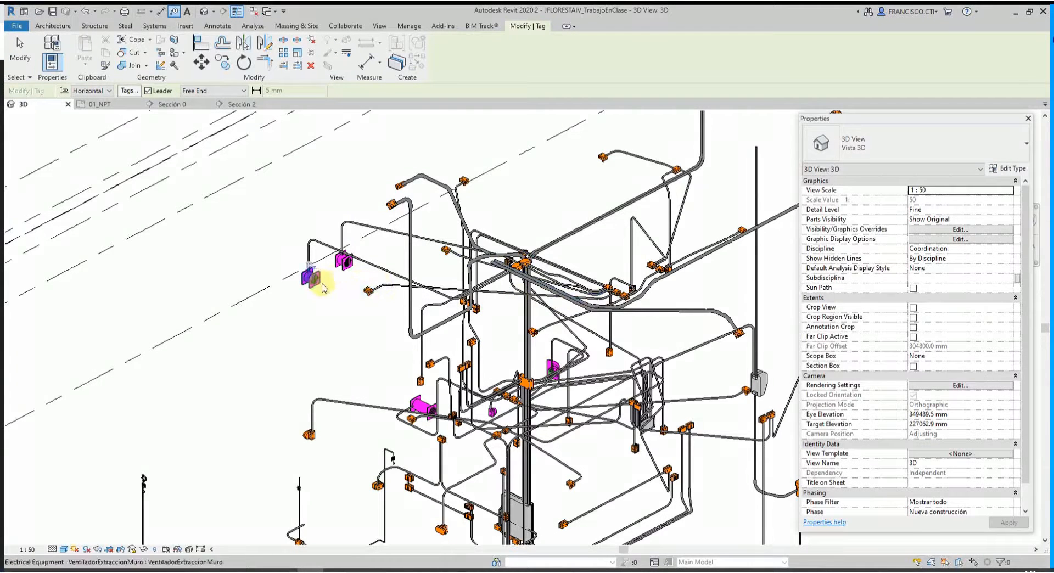
Set the locked 3D view's scale to 1:20
scroll(368, 231, down, 3)
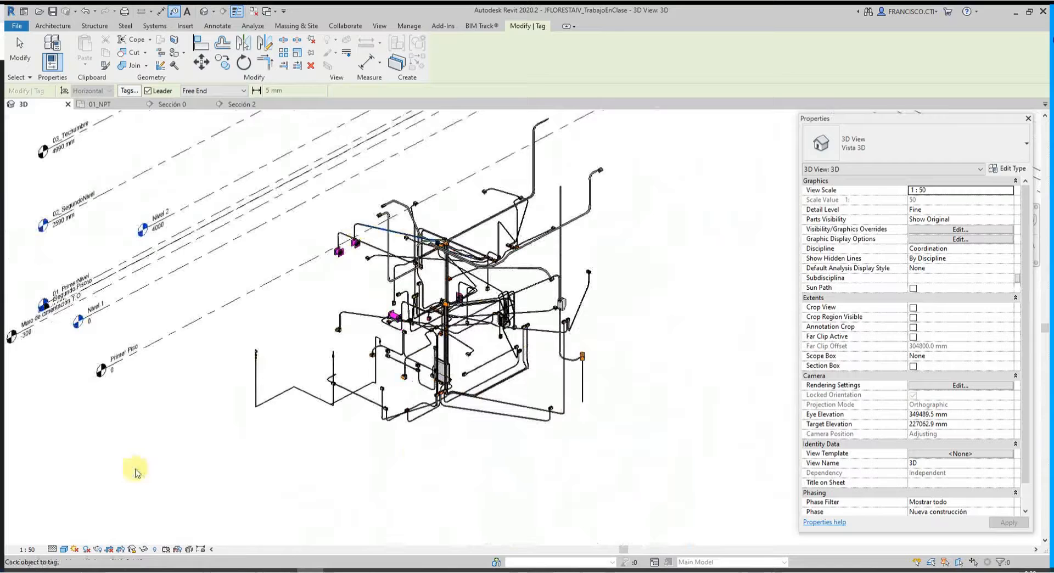
click(27, 549)
click(53, 442)
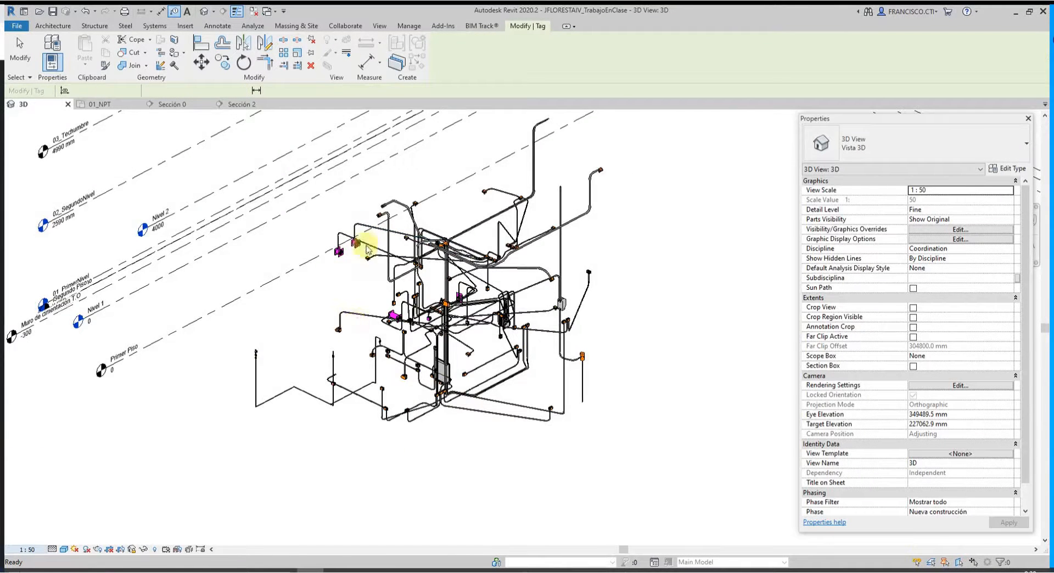
scroll(365, 244, up, 5)
click(386, 254)
key(Escape)
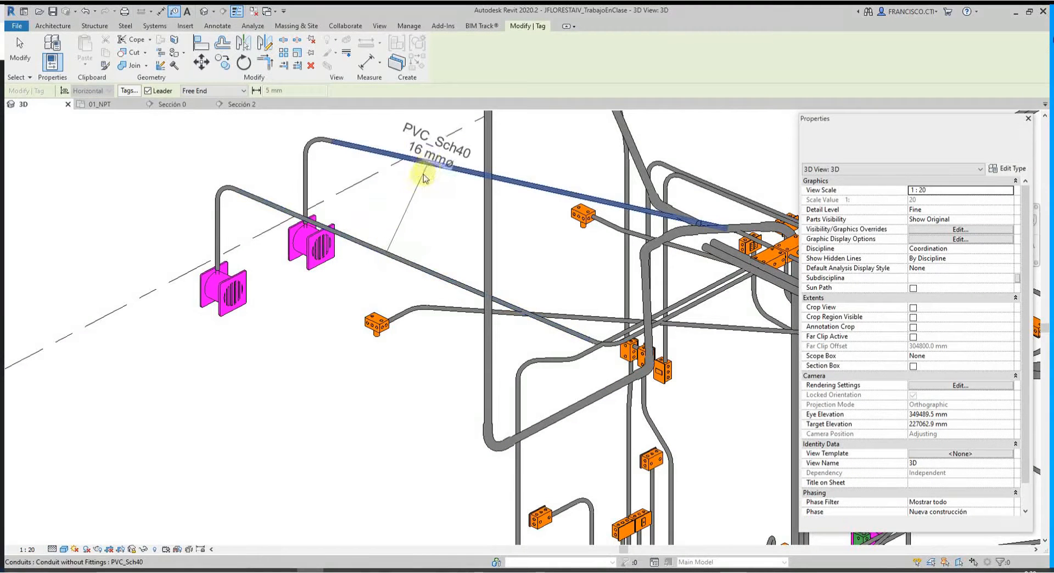
key(Escape)
scroll(351, 247, down, 3)
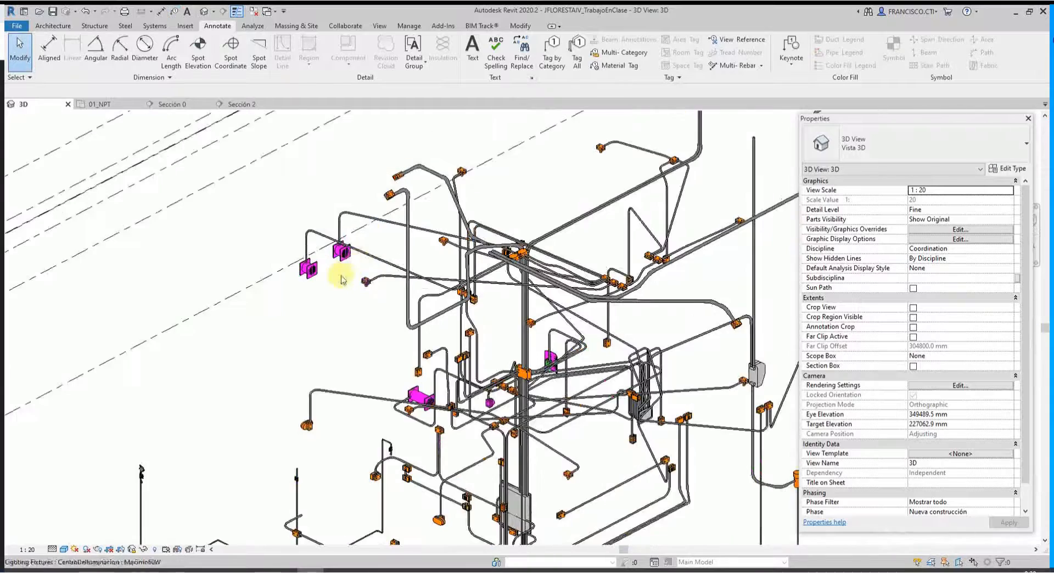
Tag the horizontal and vertical segments of the lower 16 mm conduit by category, without leaders
scroll(407, 329, up, 4)
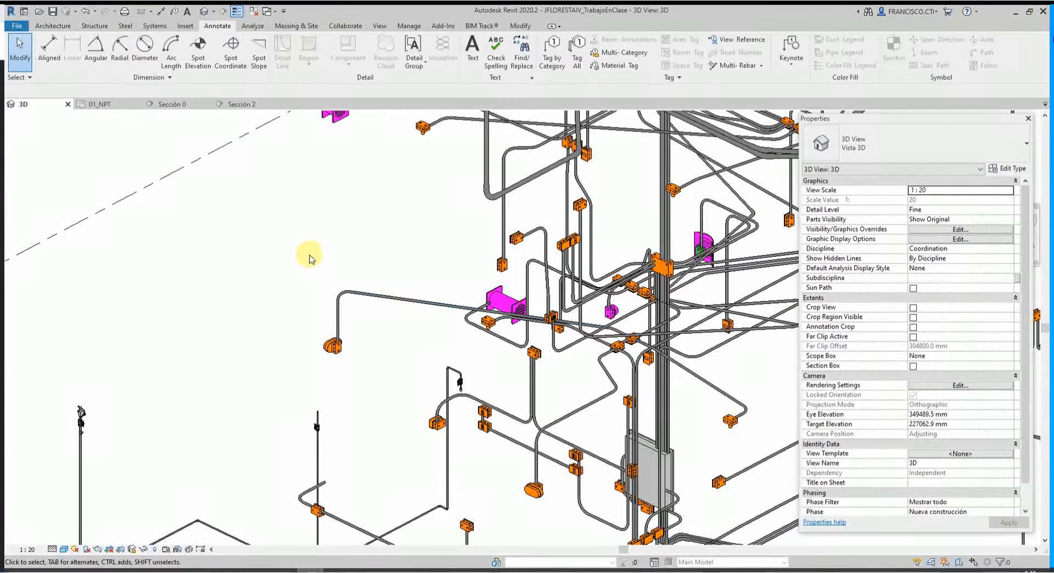
key(t)
key(g)
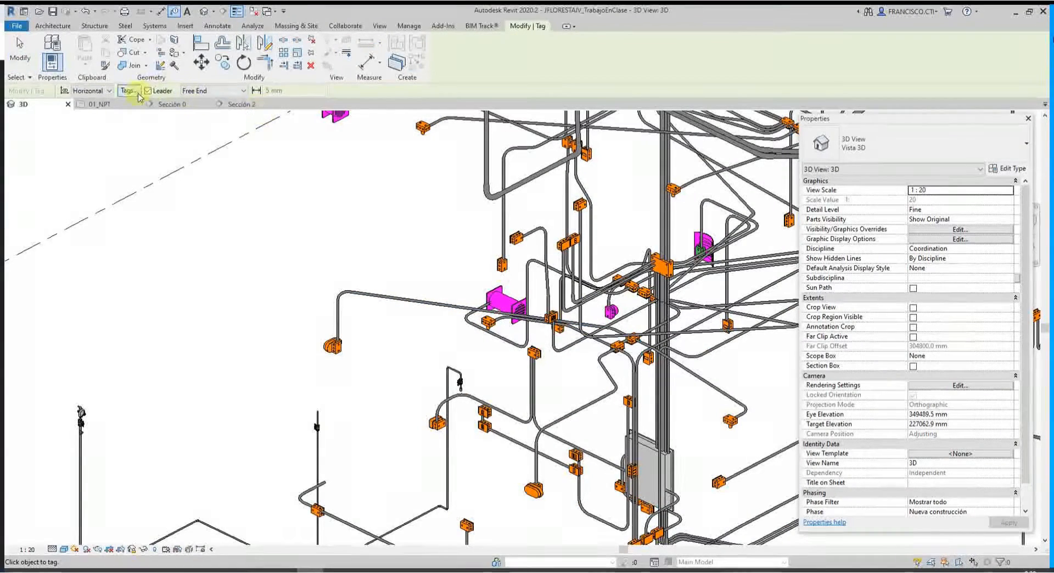
click(419, 310)
scroll(379, 321, up, 4)
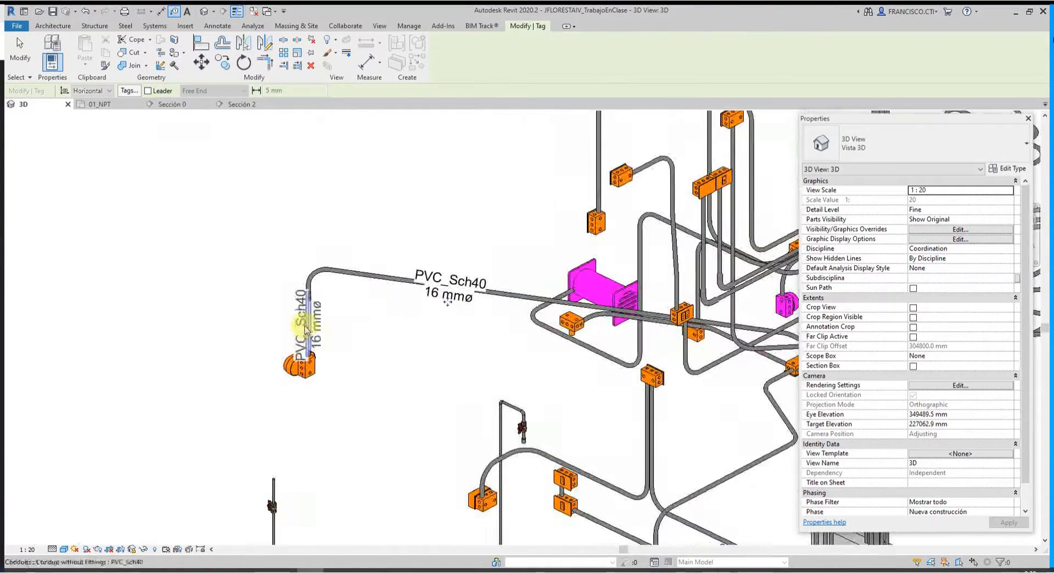
click(307, 328)
Tag the two 16 mm conduits running from the wall extraction fans, without leaders
scroll(442, 335, down, 3)
scroll(459, 294, up, 3)
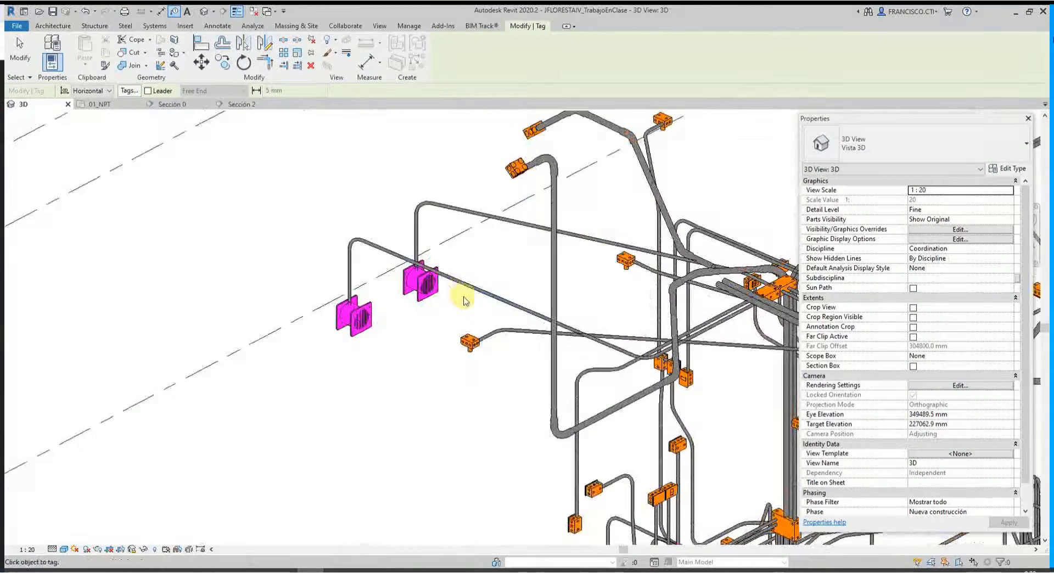
click(505, 220)
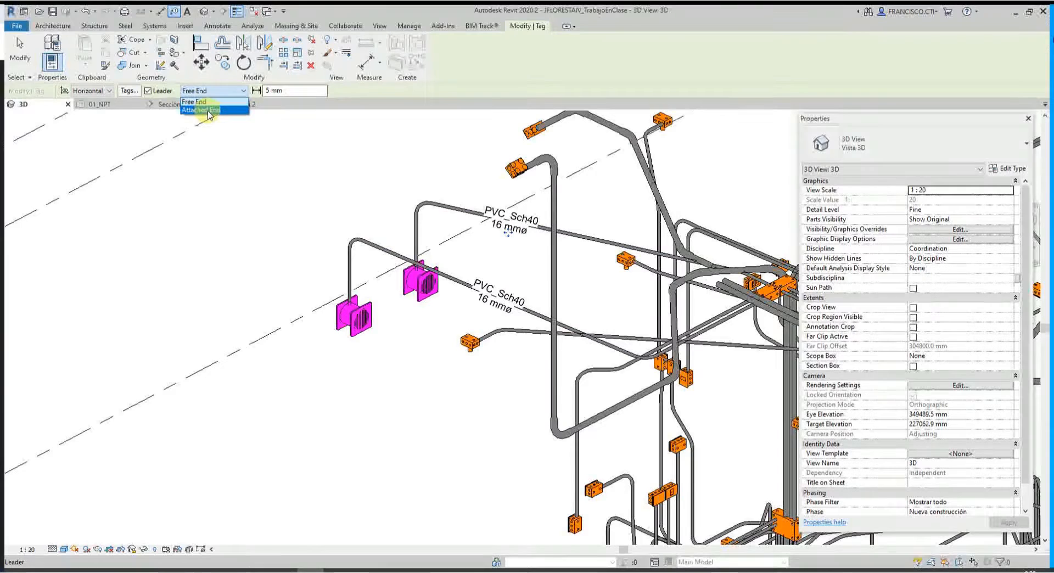
Tag the vertical conduit above the outer wall extraction fan using an Attached End leader
click(209, 110)
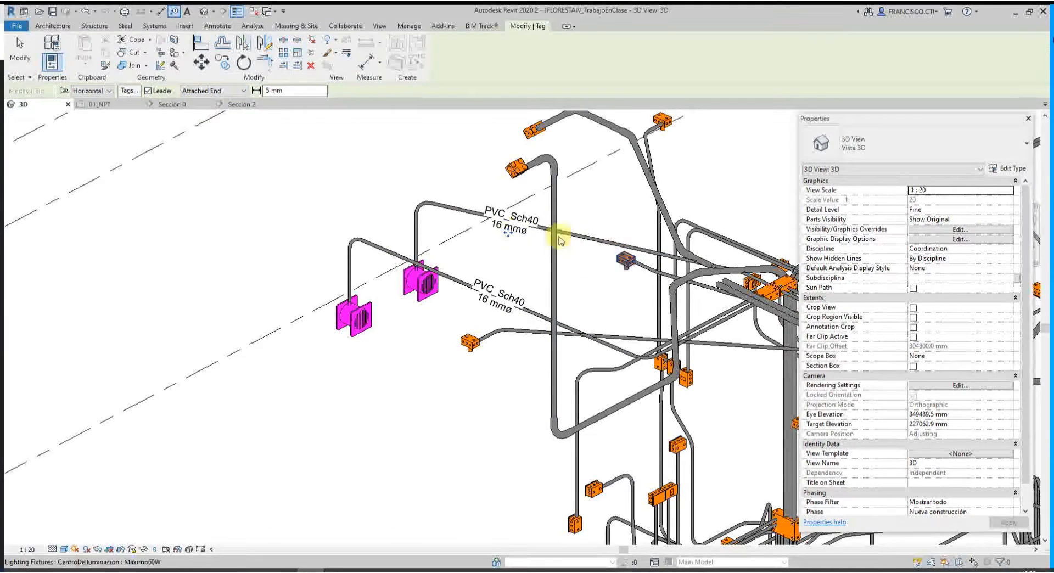
click(348, 282)
scroll(329, 277, up, 4)
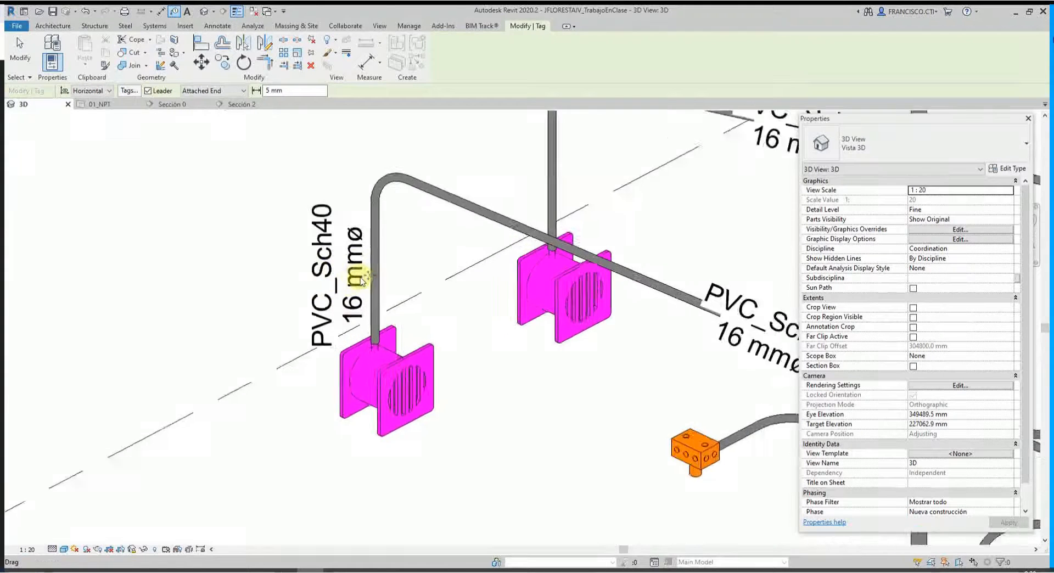
Set the attached leader length to 15 mm and tag the sloping 40 mm conduit above the fans
scroll(360, 282, down, 3)
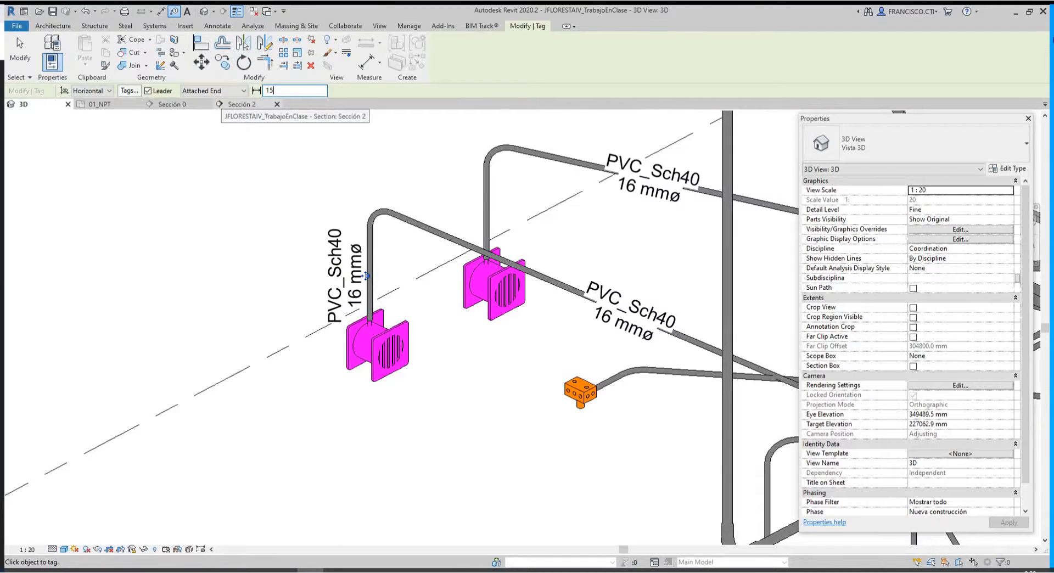
middle_drag(521, 248, 511, 251)
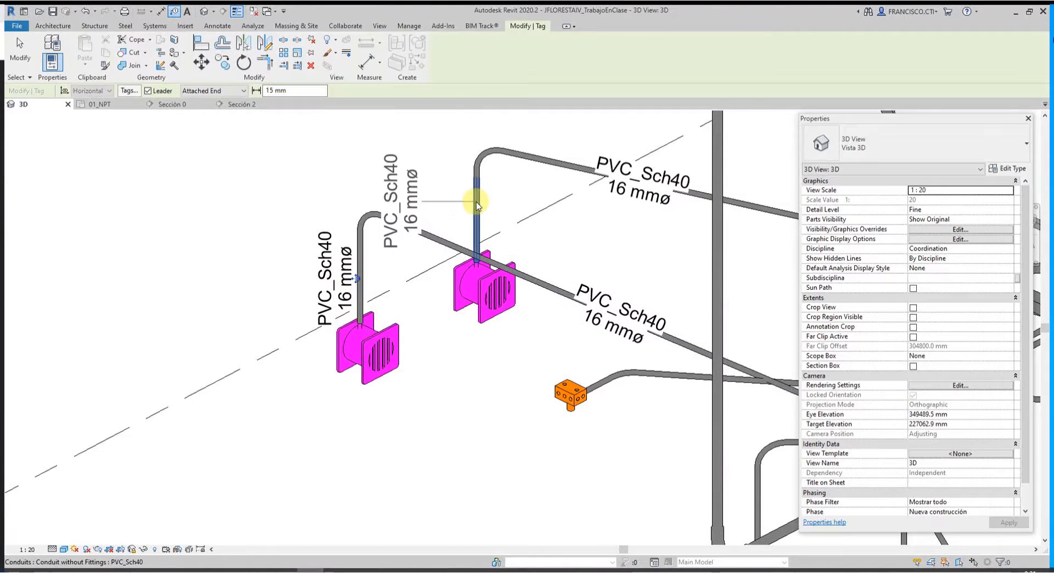
scroll(477, 203, down, 6)
middle_drag(586, 181, 533, 330)
scroll(525, 303, up, 3)
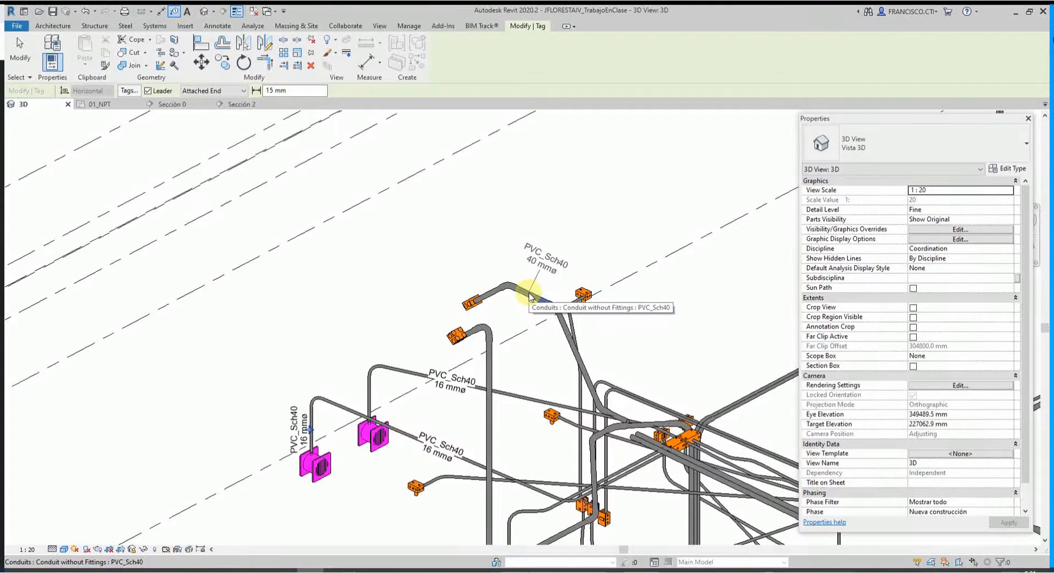
click(532, 297)
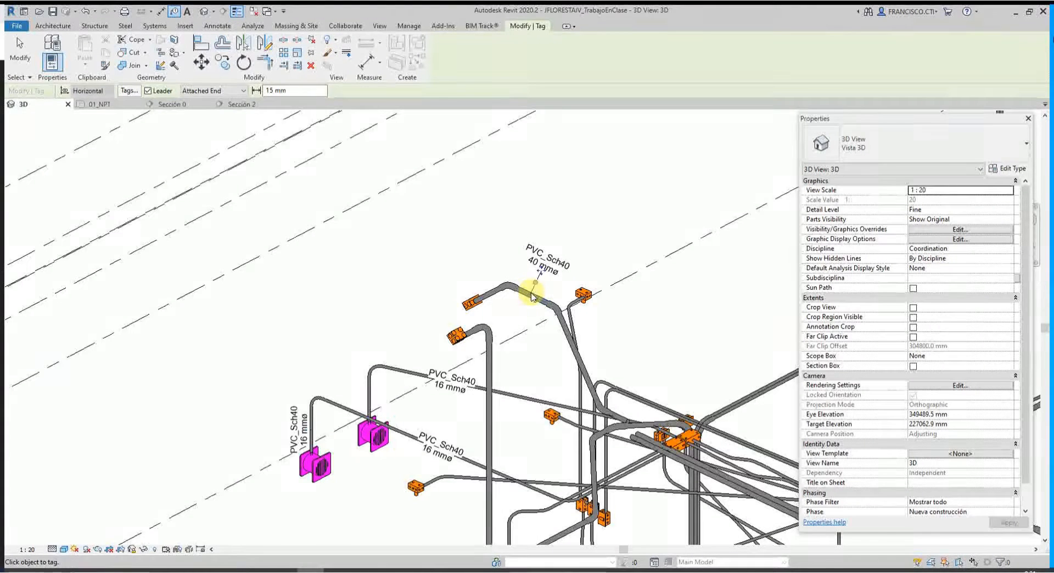
key(Escape)
key(Escape)
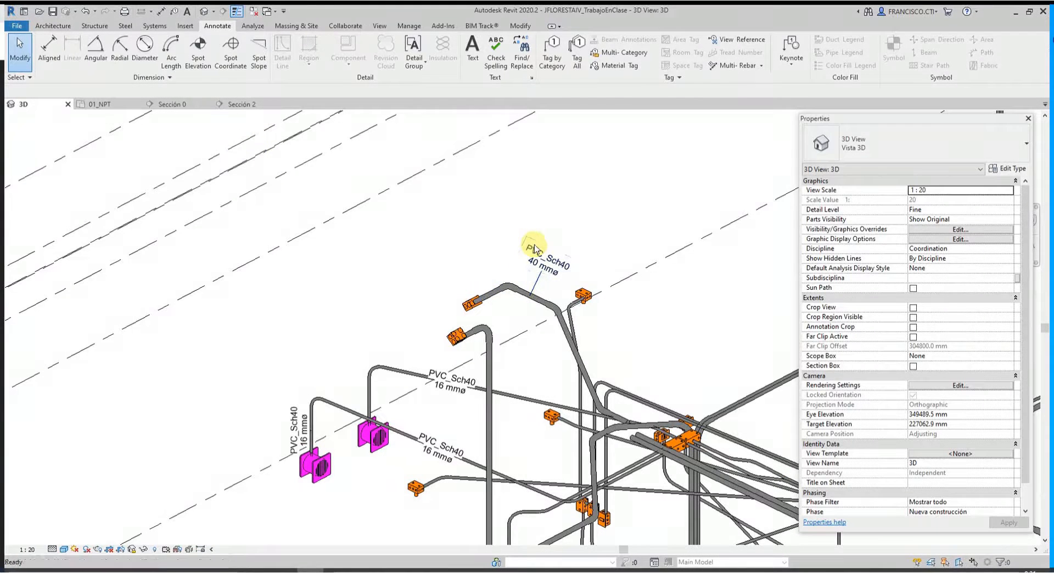
Tag the short 40 mm conduit beside the upper junction box with a Free End leader that has an elbow
key(t)
key(g)
click(193, 92)
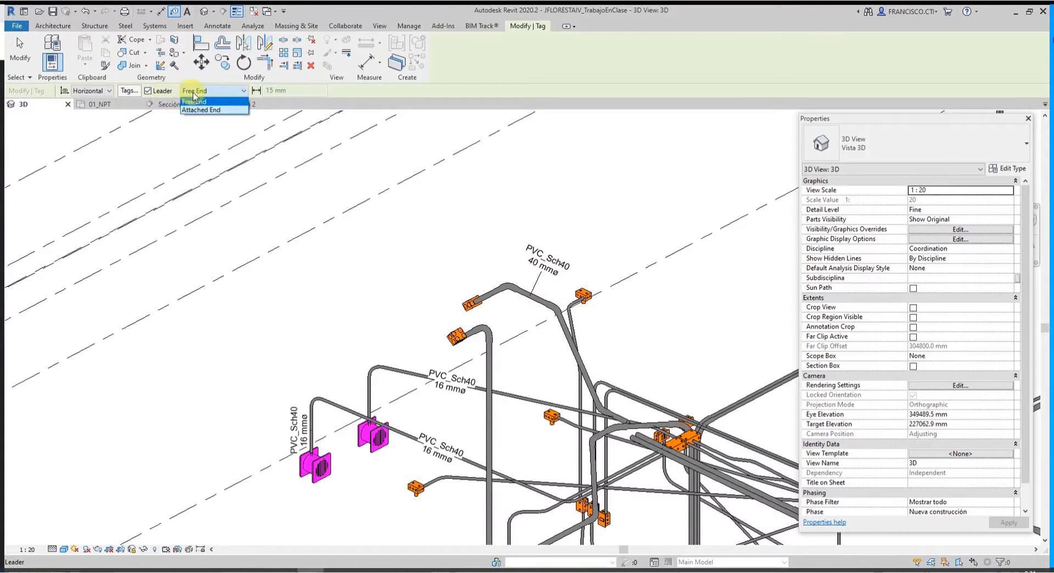
click(198, 102)
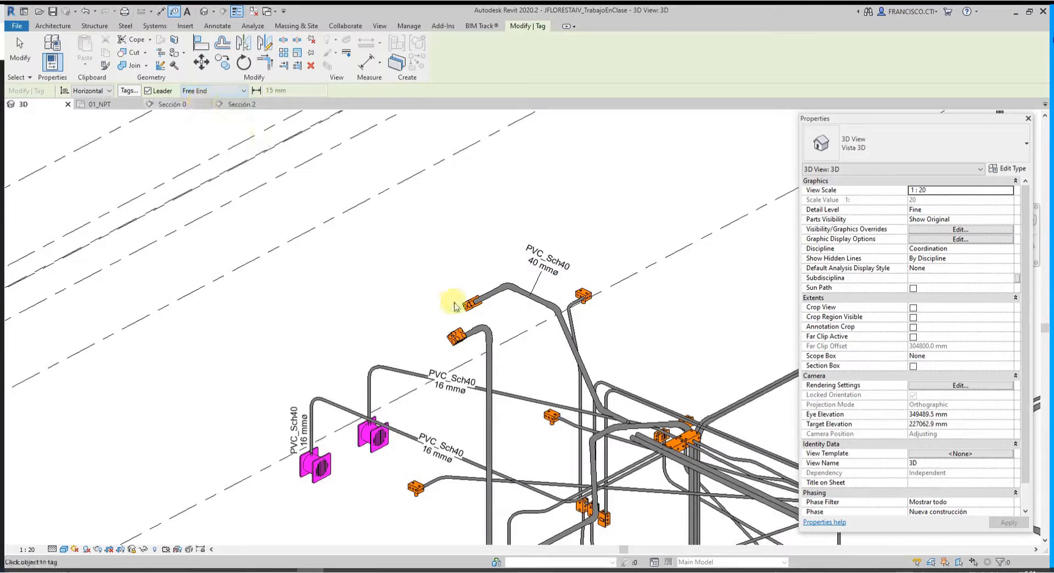
click(492, 298)
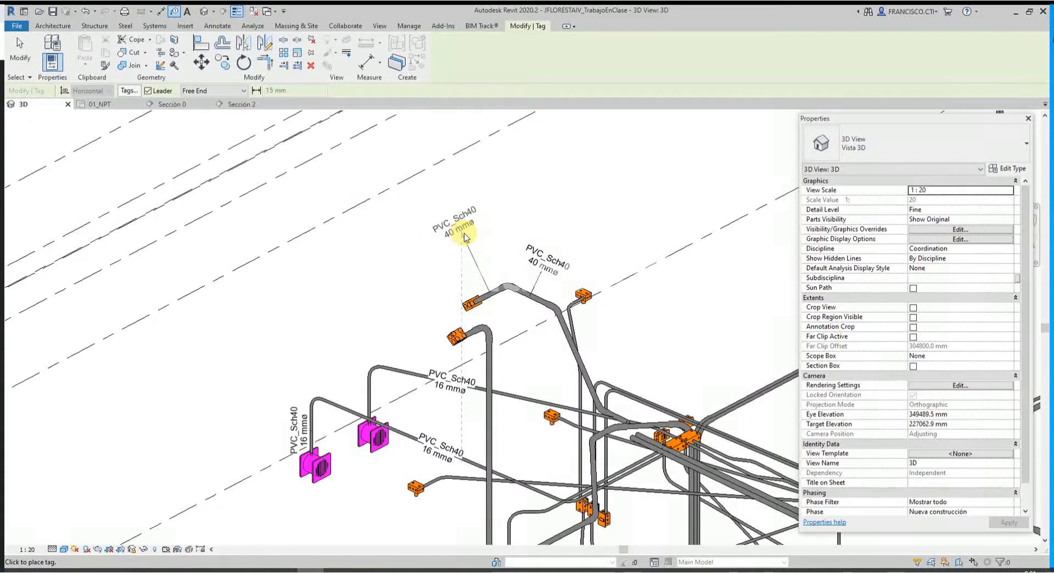
click(465, 234)
click(412, 235)
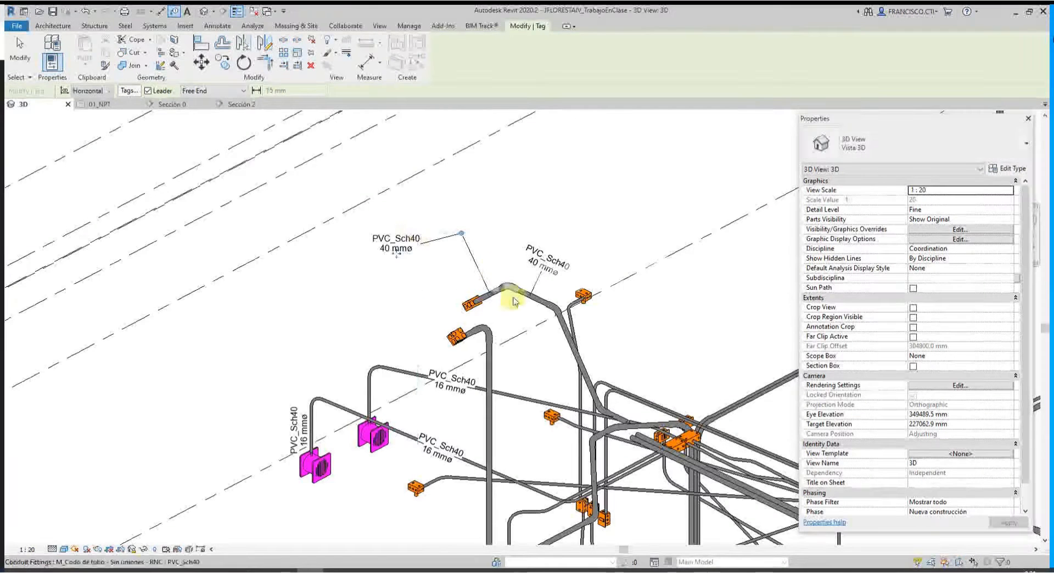
Move the elbow of the new 40 mm tag's leader level with the text so its upper segment runs horizontally
key(Escape)
click(445, 235)
drag(462, 236, 463, 250)
key(Escape)
scroll(460, 273, down, 2)
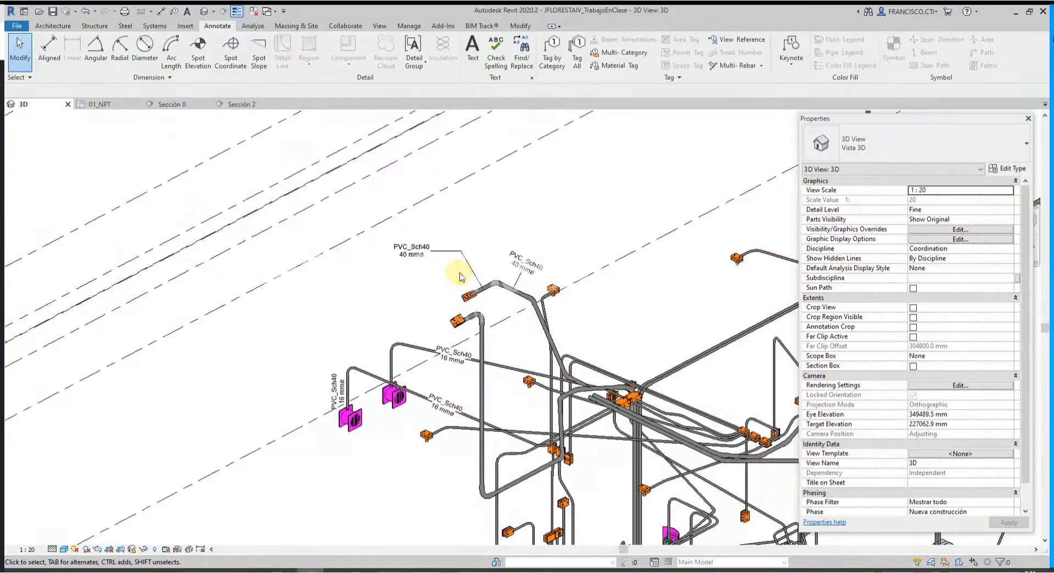
scroll(476, 290, down, 3)
scroll(452, 273, up, 3)
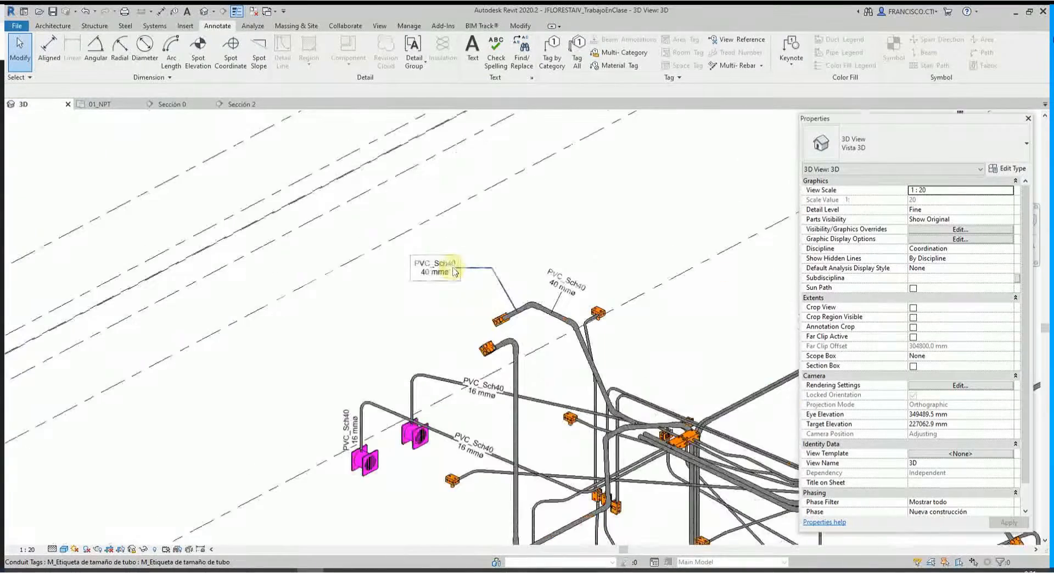
scroll(463, 275, down, 2)
scroll(481, 332, up, 1)
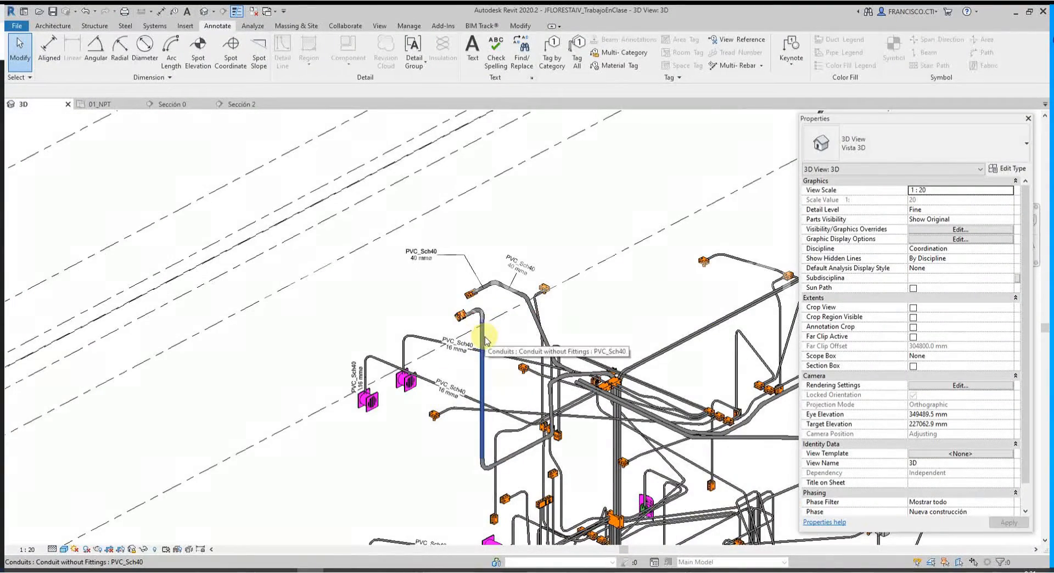
scroll(516, 365, down, 2)
key(t)
key(g)
scroll(615, 414, up, 2)
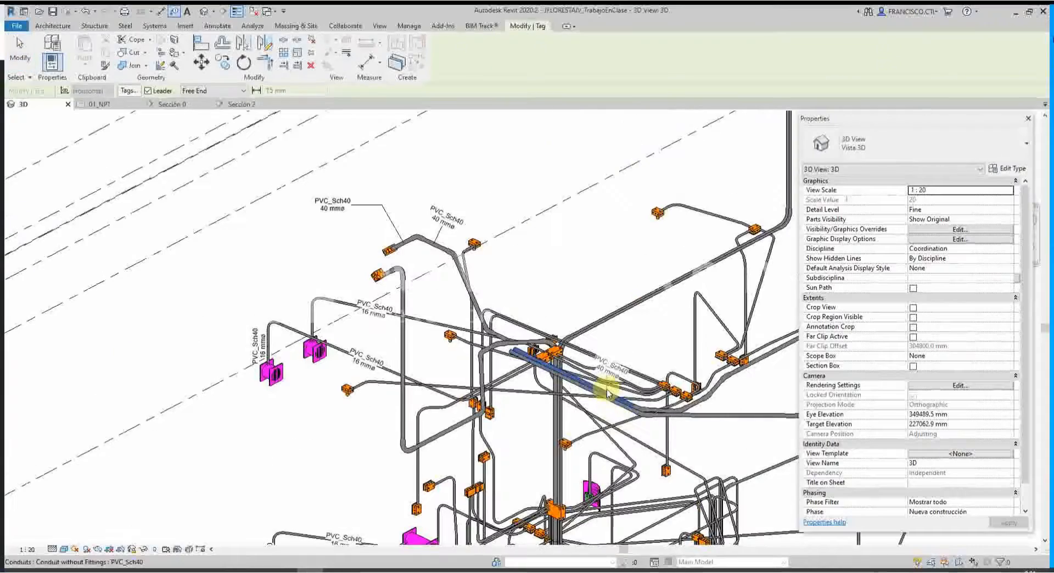
scroll(570, 390, up, 3)
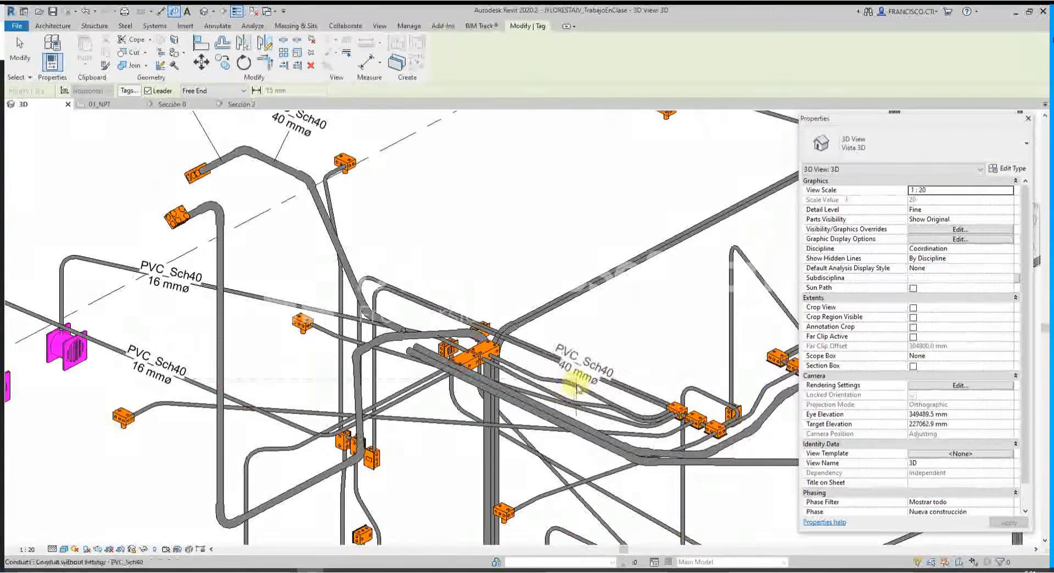
key(Escape)
scroll(566, 393, down, 2)
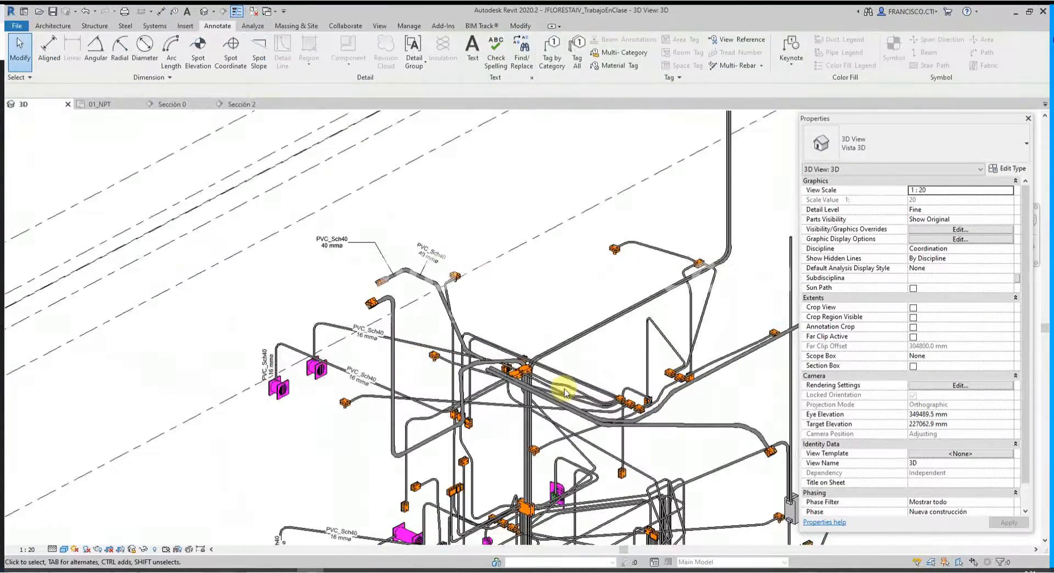
Tag the long 25 mm conduit rising from the upper junction box with a Free End leader bent at an elbow
scroll(582, 354, down, 2)
key(t)
key(g)
click(587, 347)
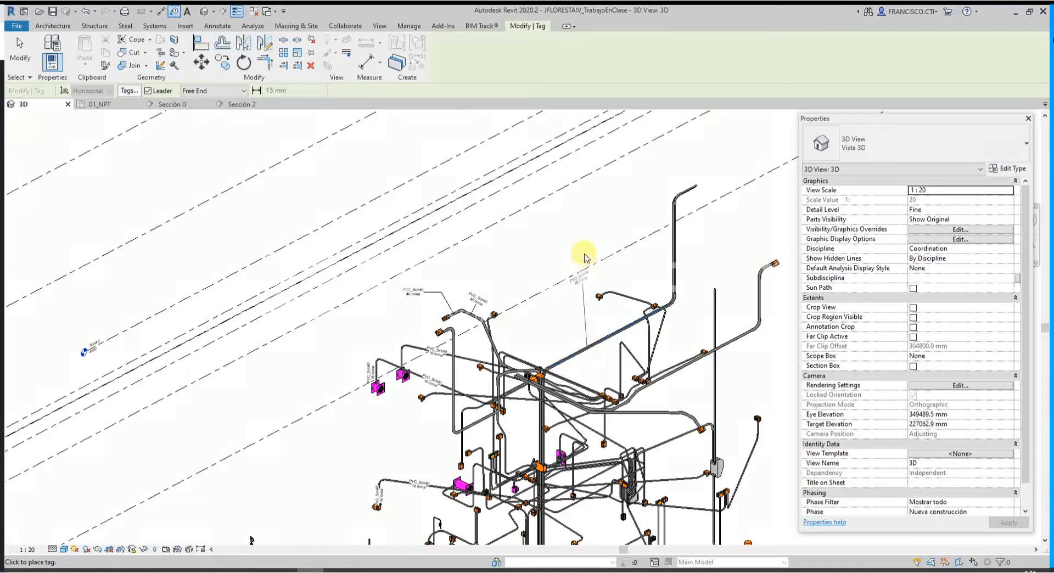
click(577, 241)
click(529, 244)
key(Escape)
scroll(581, 295, up, 2)
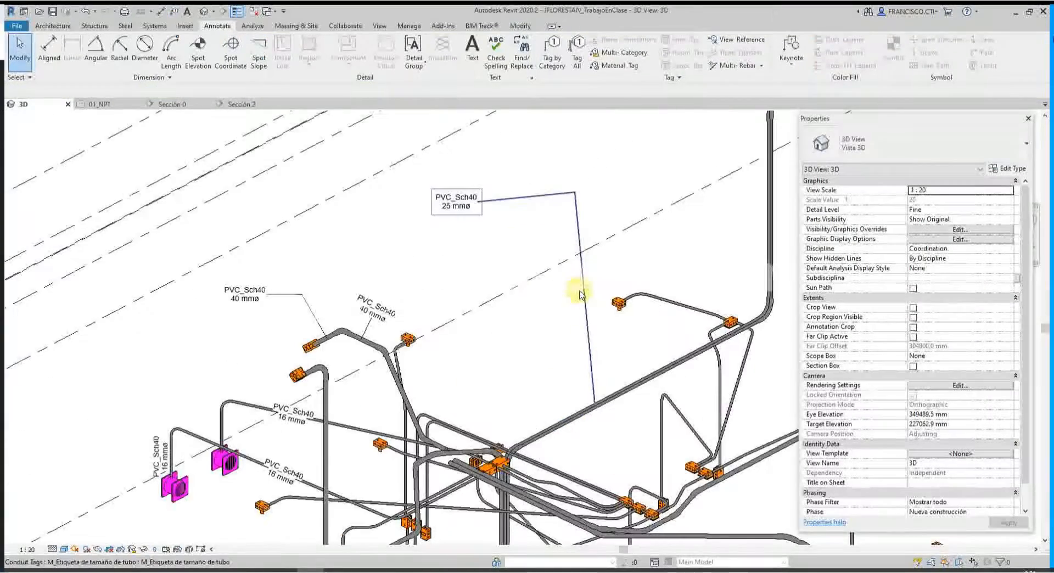
Select the outer VentiladorExtraccionMuro fan and check its category in the properties
scroll(454, 323, down, 4)
scroll(454, 324, up, 4)
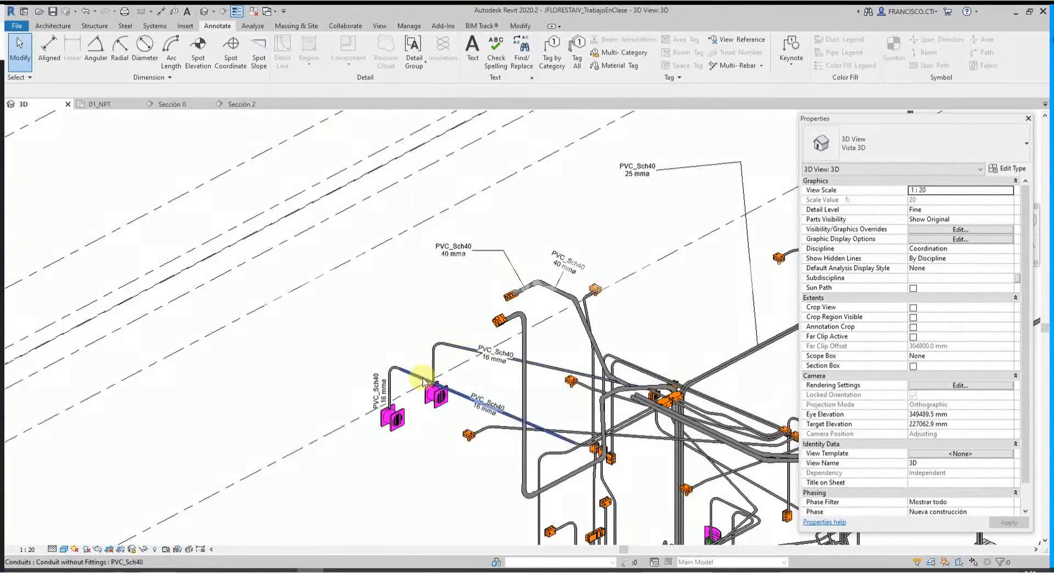
scroll(414, 378, up, 1)
scroll(415, 379, down, 3)
scroll(416, 386, up, 3)
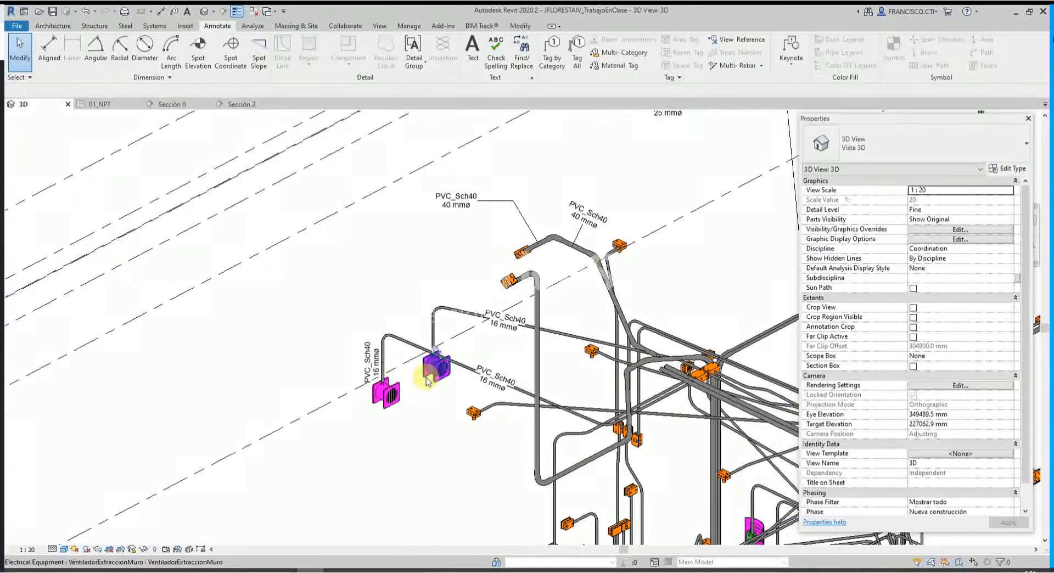
middle_drag(391, 431, 428, 329)
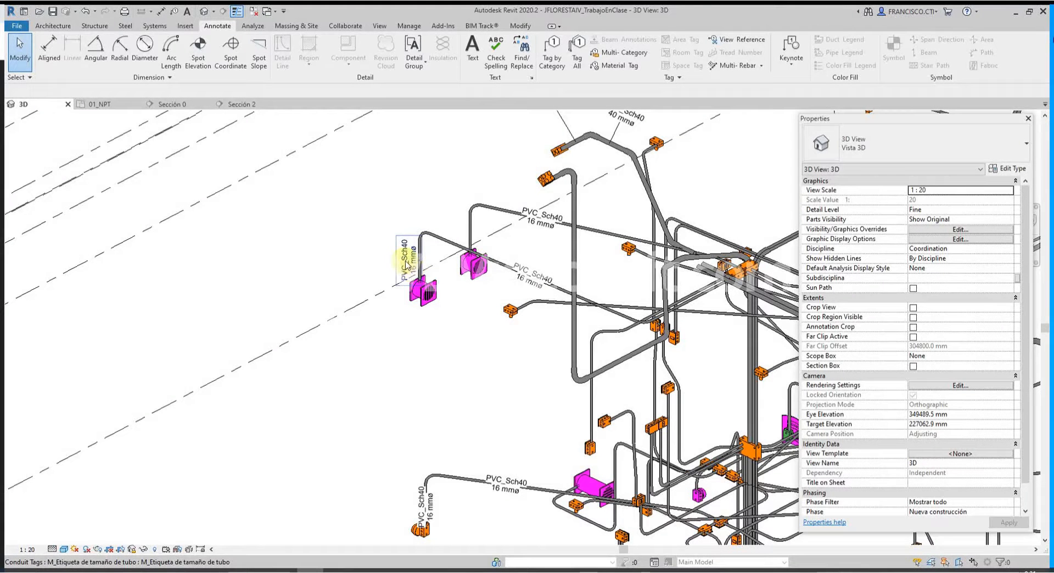
click(426, 294)
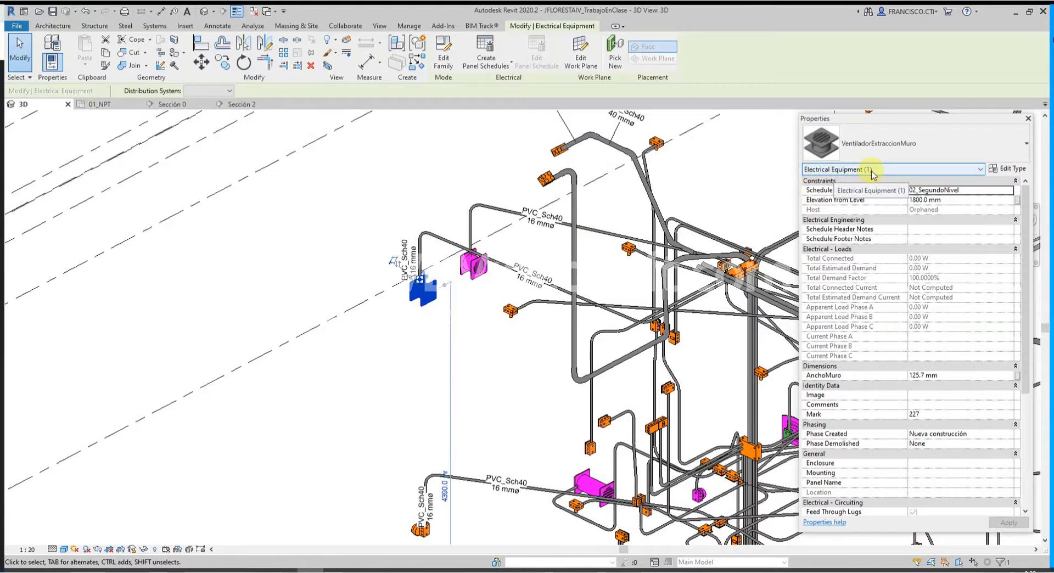
Open the M_Etiqueta de tamaño de tubo family for editing from the conduit tag beside the outer fan
click(416, 249)
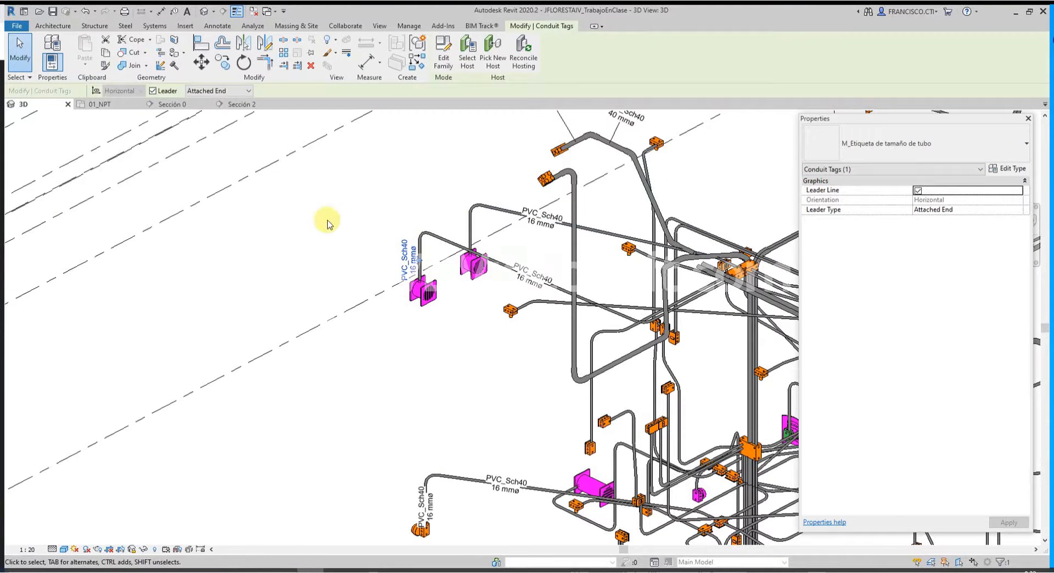
click(446, 58)
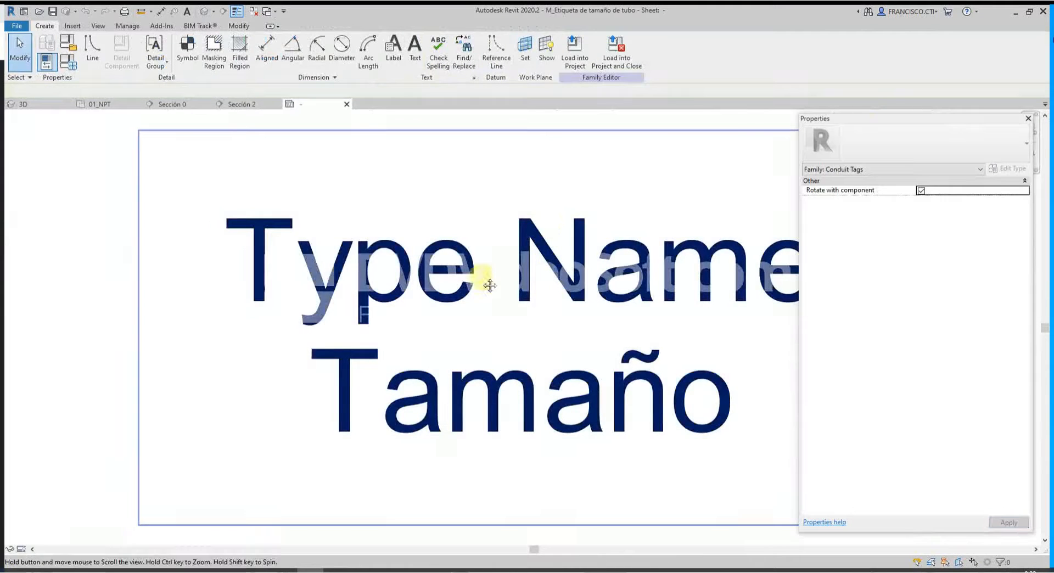
scroll(490, 285, down, 5)
Edit the tag family's label and remove the Type Name and Size parameters from it
click(452, 281)
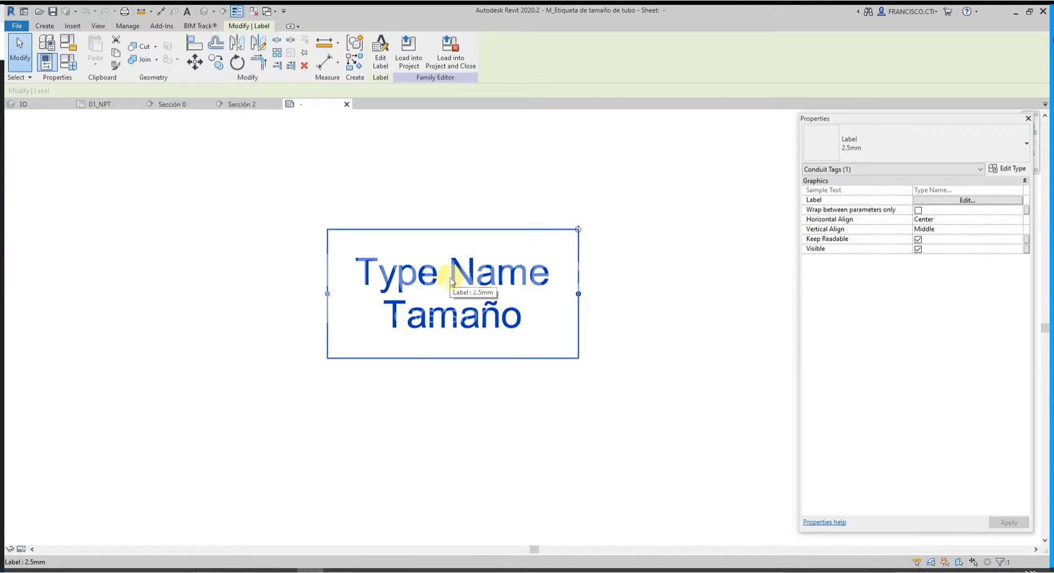
click(390, 59)
click(518, 229)
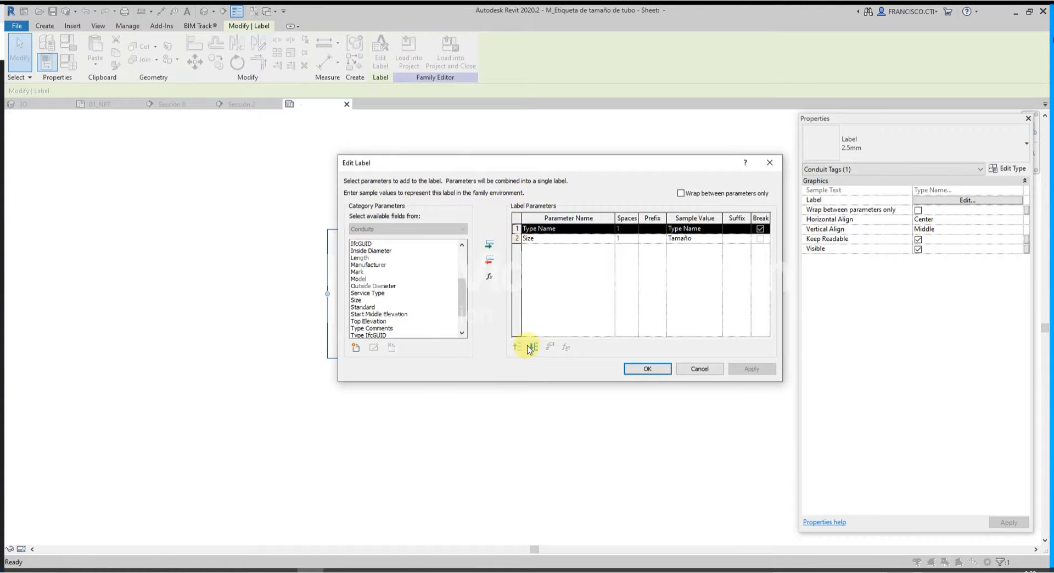
click(492, 267)
click(492, 268)
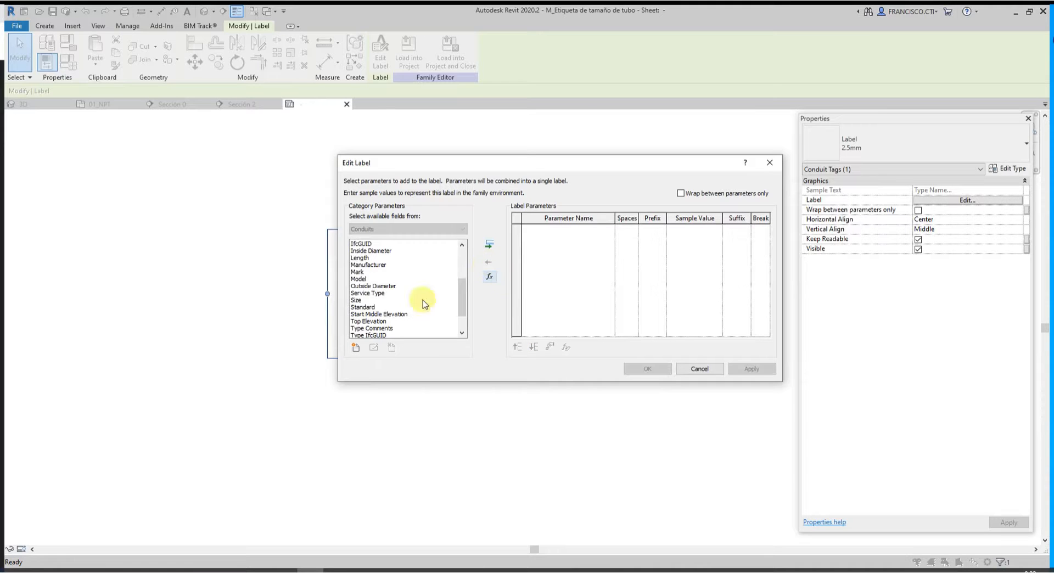
Add the Comments parameter to the conduit tag's label and accept the label edit
click(357, 294)
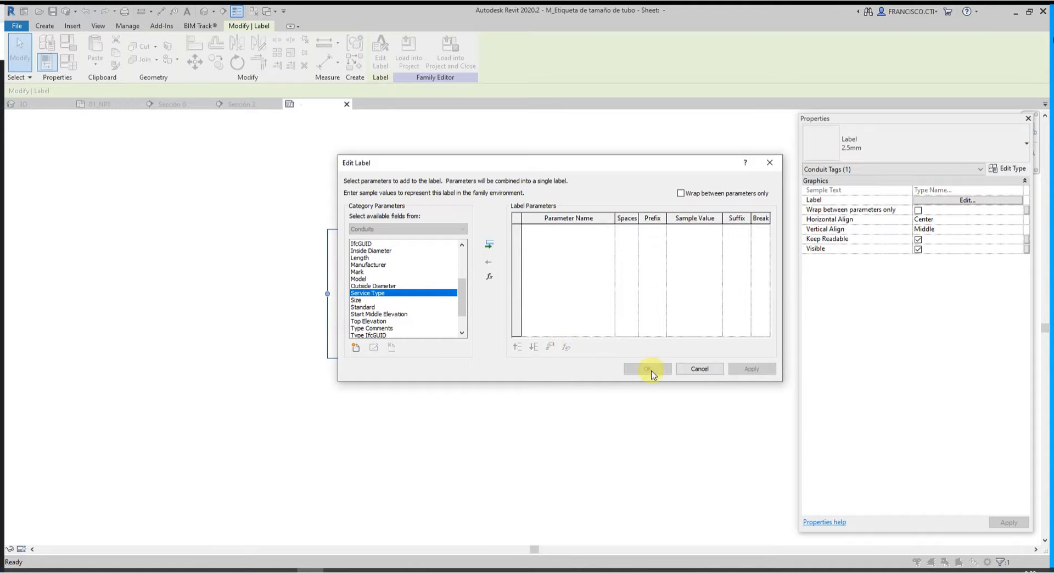
scroll(393, 302, up, 4)
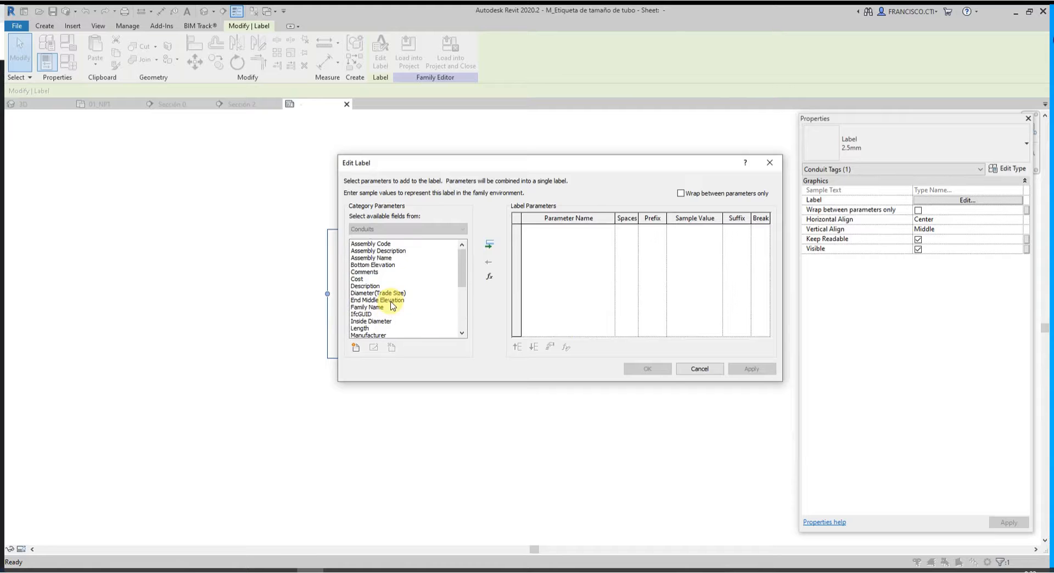
double_click(364, 272)
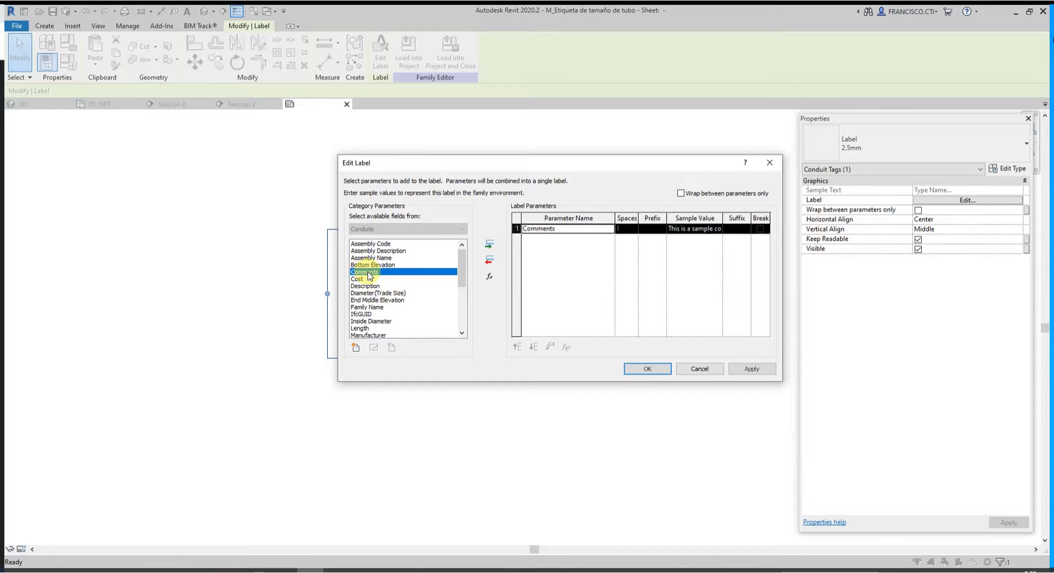
click(640, 369)
middle_drag(415, 274, 416, 283)
click(424, 179)
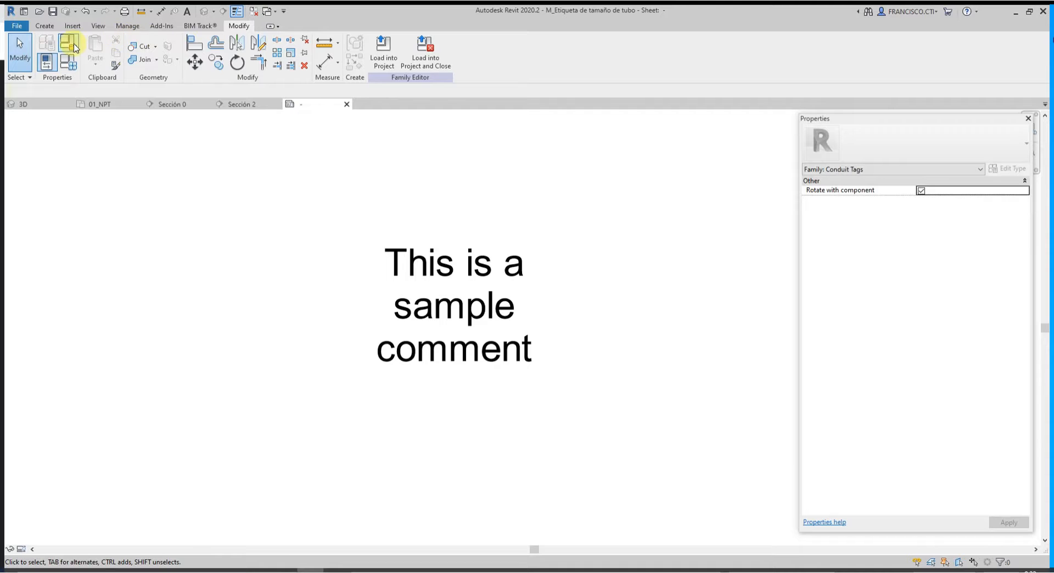
Change the tag family's category to Electrical Equipment Tags
click(75, 42)
click(75, 42)
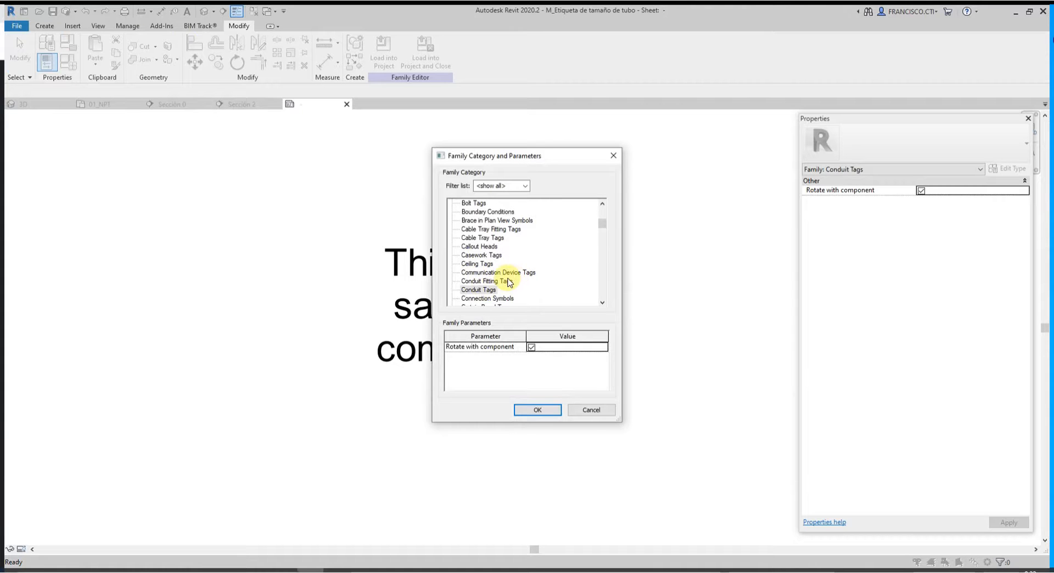
scroll(504, 292, down, 8)
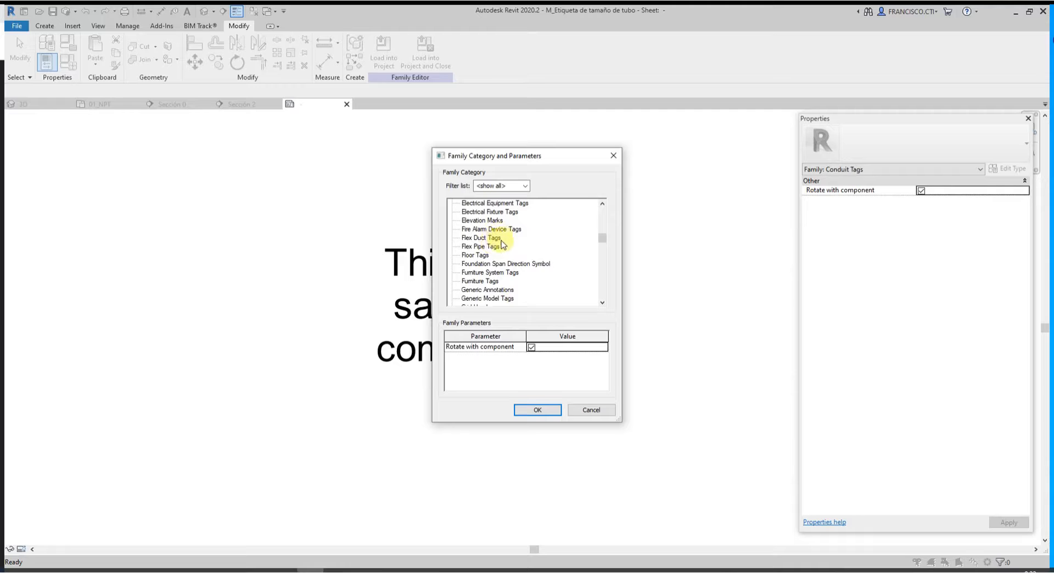
scroll(506, 240, up, 1)
click(515, 220)
click(538, 410)
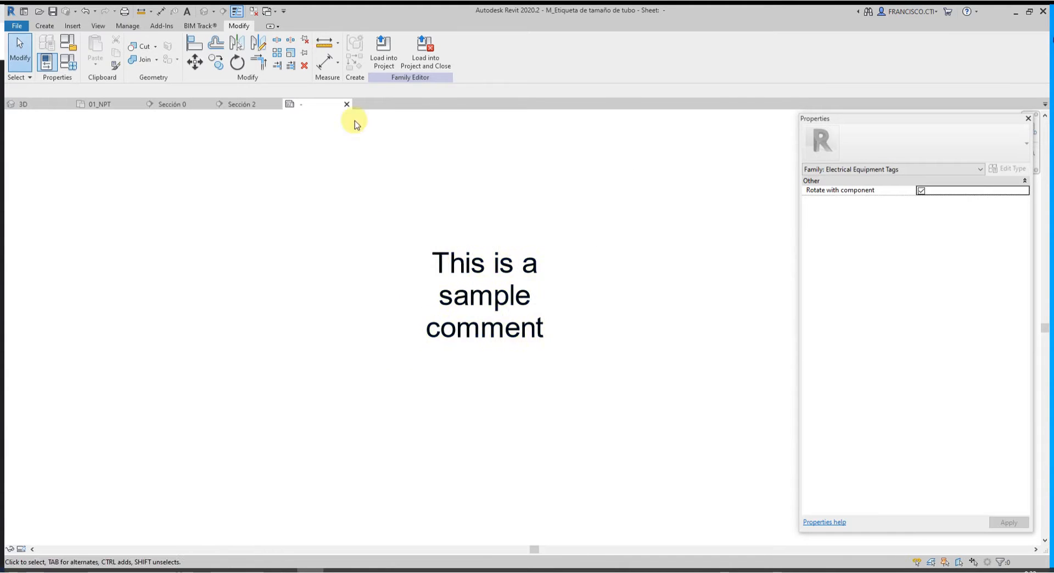
Replace the label's Comments parameter with Type Name and Voltage, with a line break after Type Name
click(449, 242)
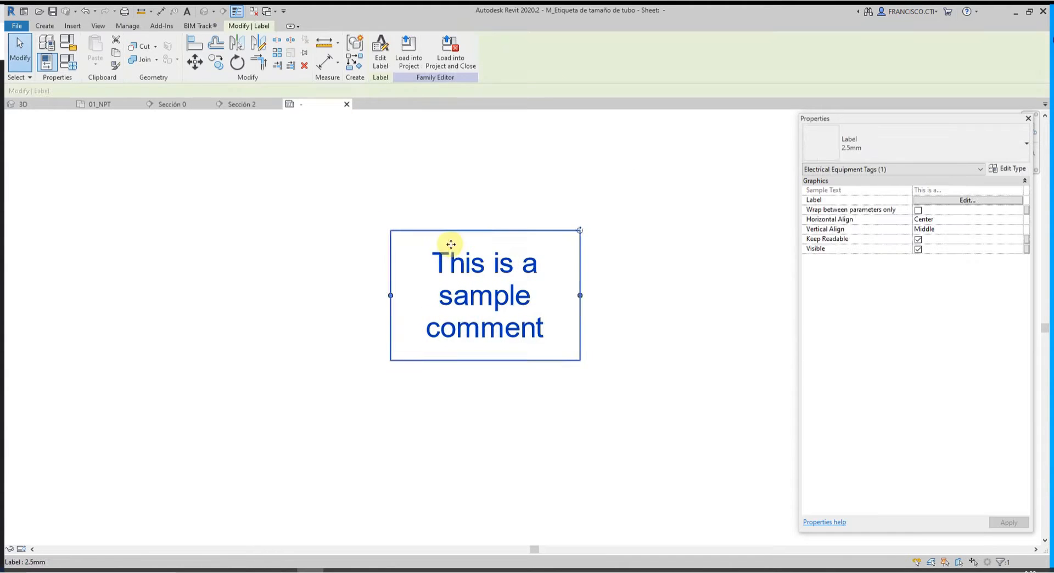
click(381, 52)
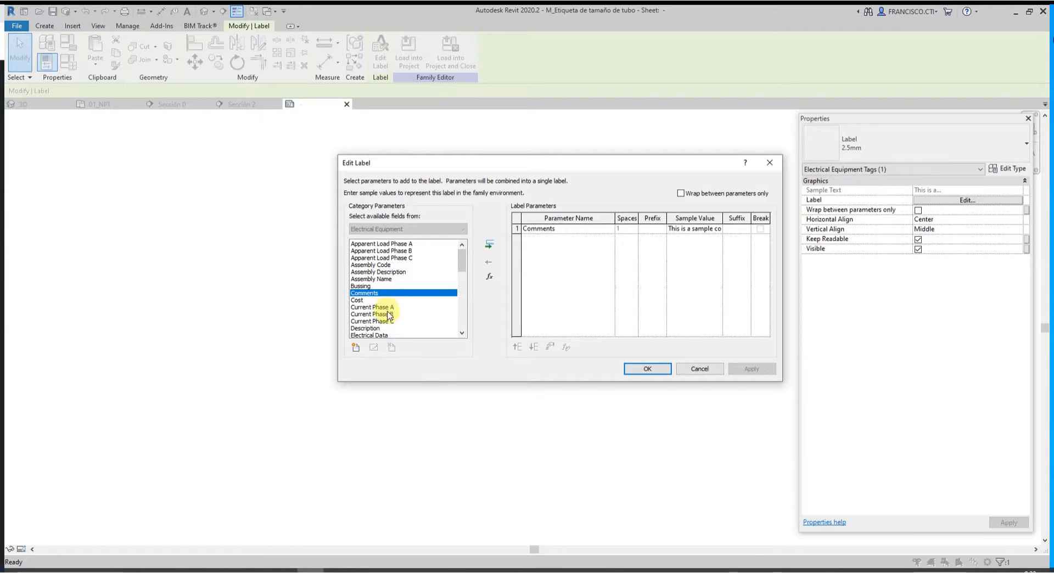
drag(462, 269, 480, 251)
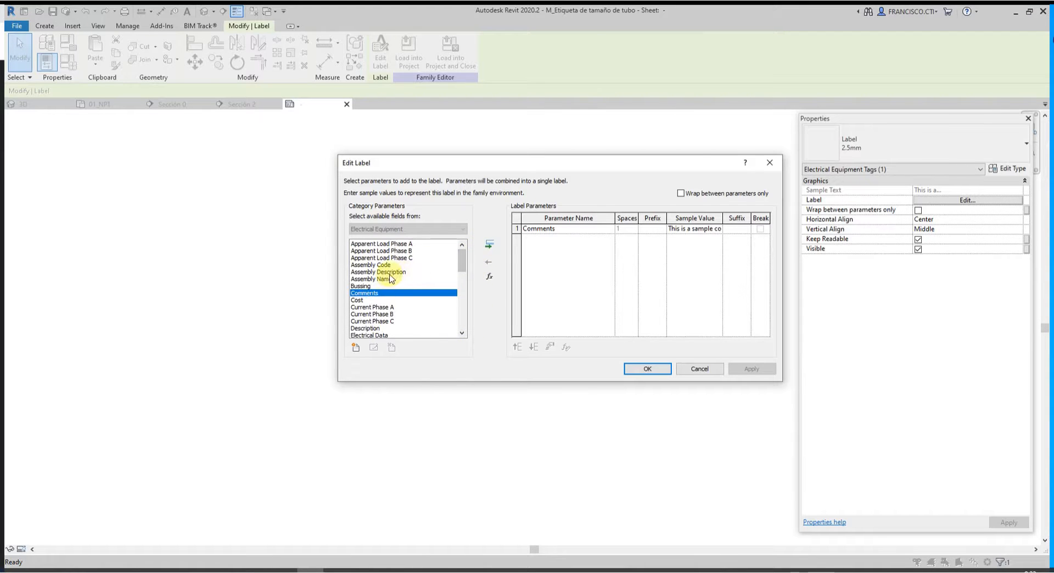
scroll(390, 279, down, 12)
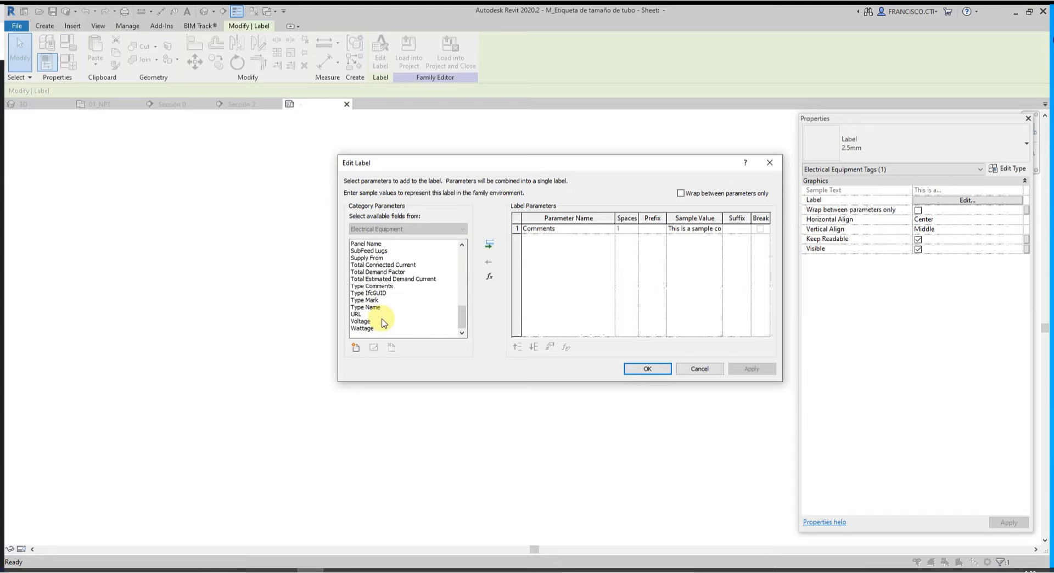
double_click(365, 308)
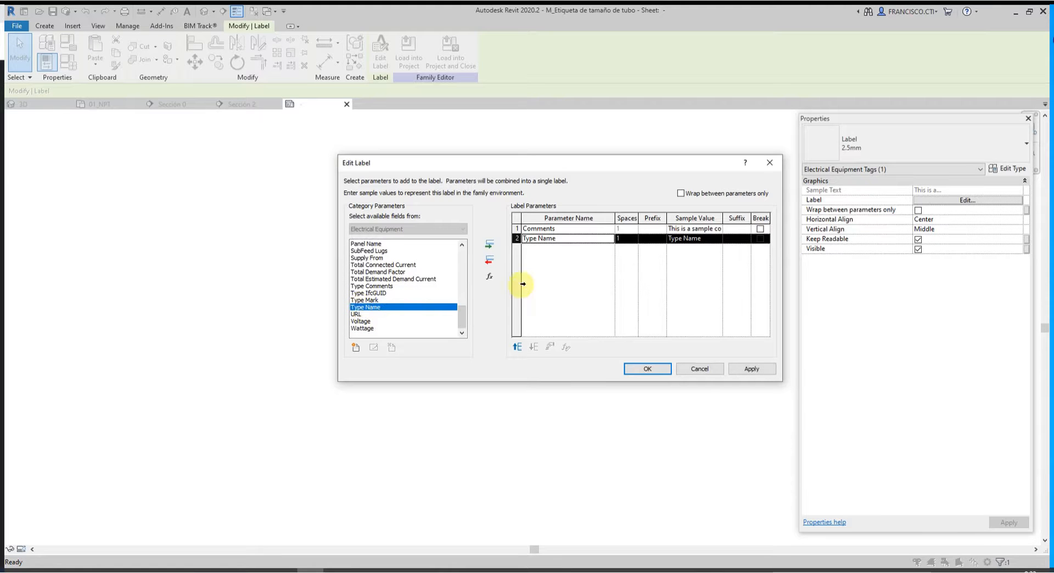
click(511, 228)
click(489, 261)
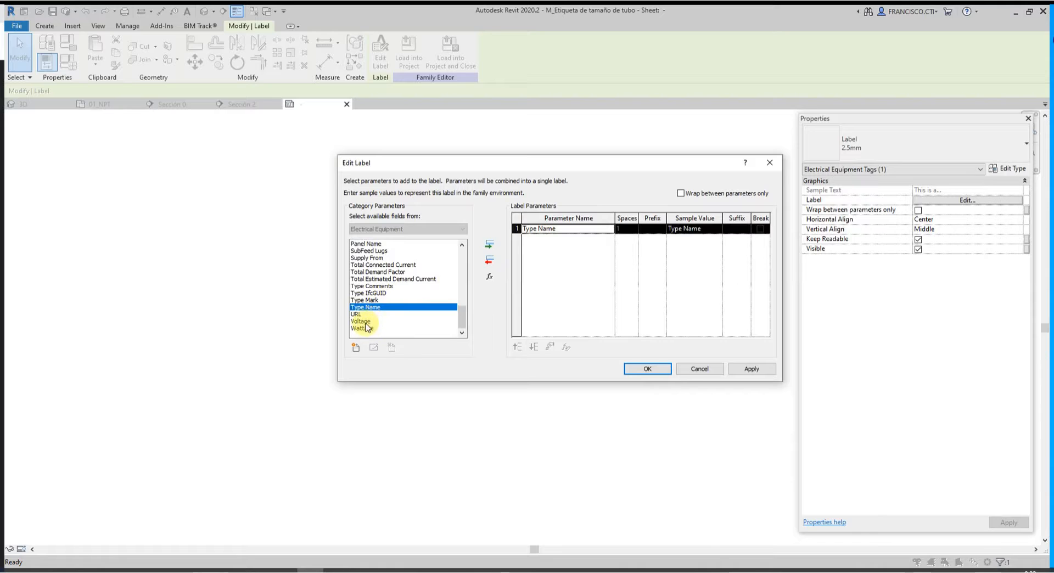
double_click(361, 321)
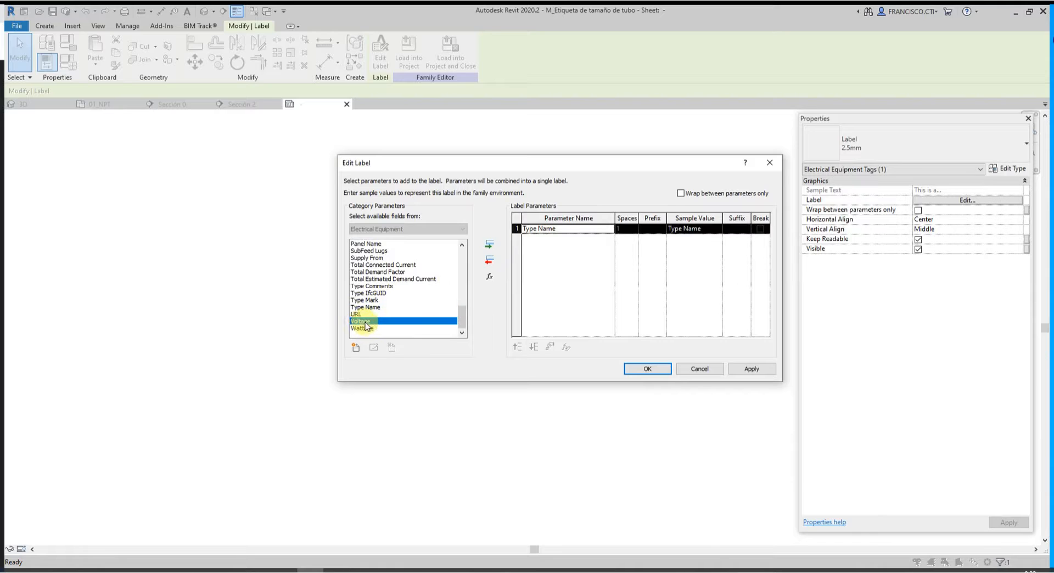
click(761, 229)
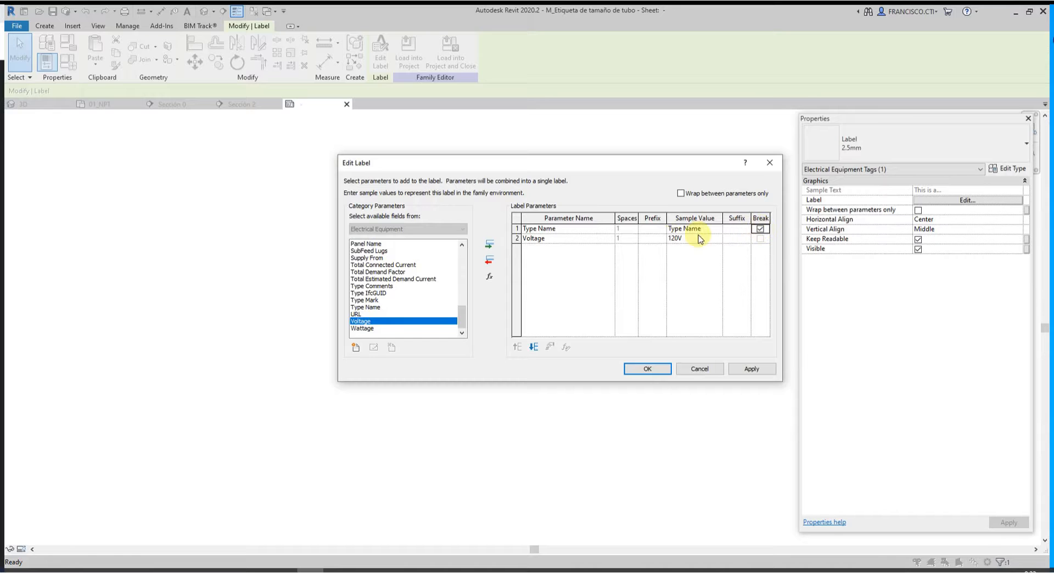
Set the Type Name sample value to "Caja estandar" and accept the label edit
drag(686, 162, 629, 240)
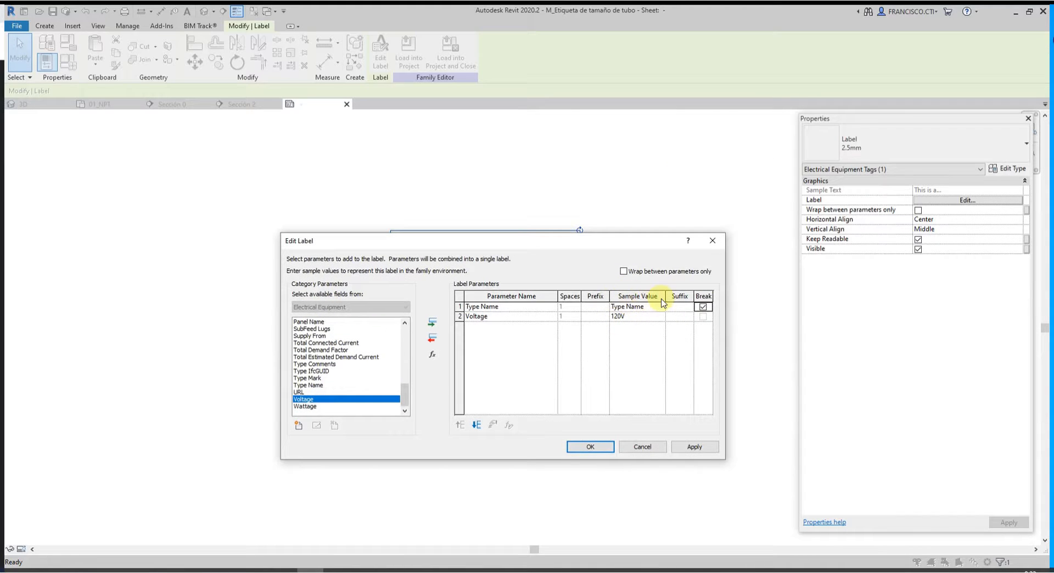
click(635, 307)
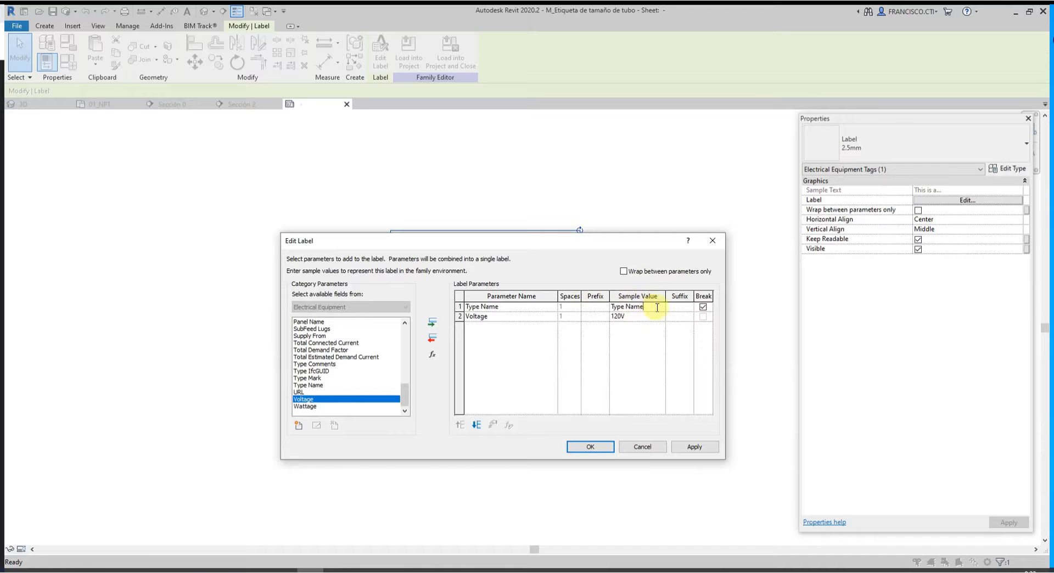
drag(655, 309, 607, 310)
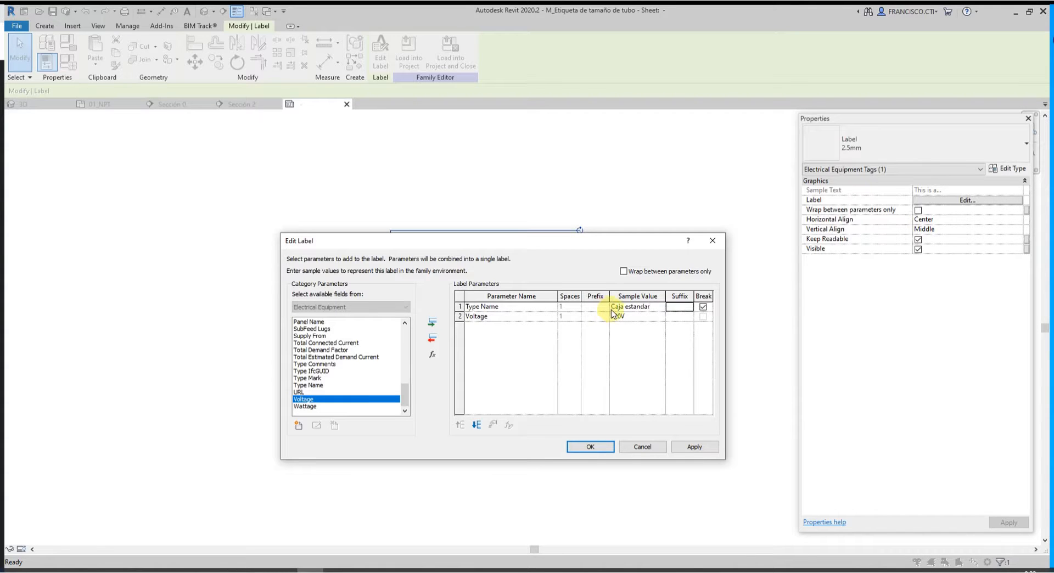
click(614, 316)
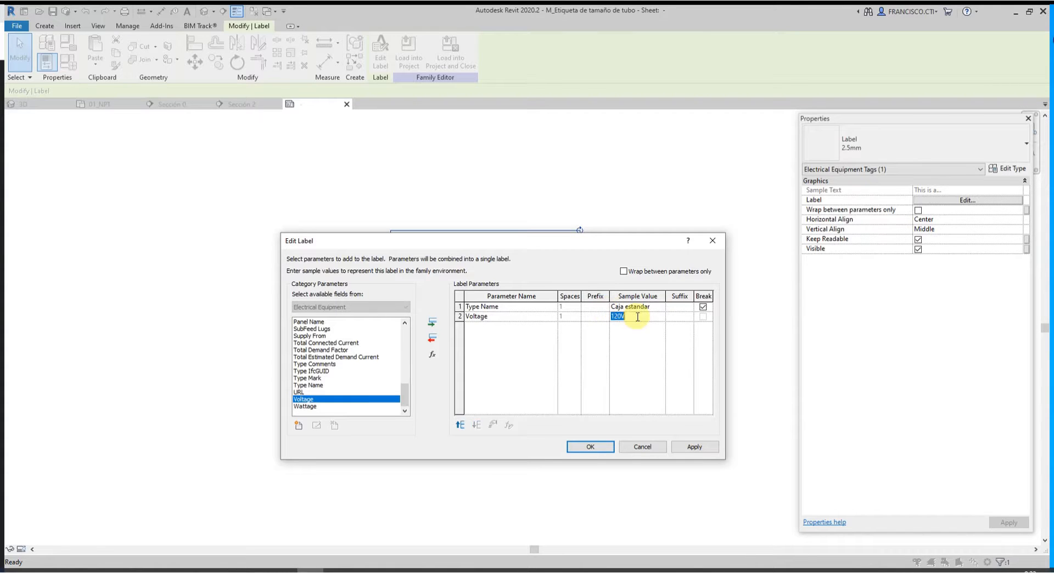
click(603, 446)
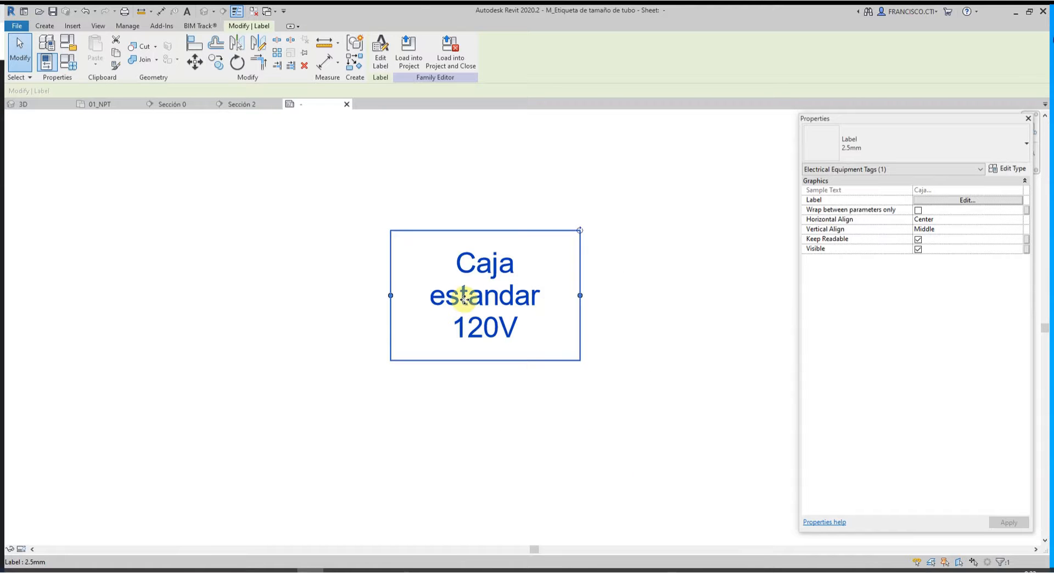
Widen the label box so "Caja estandar" fits on one line, and trim the excess width
drag(576, 296, 748, 295)
click(630, 406)
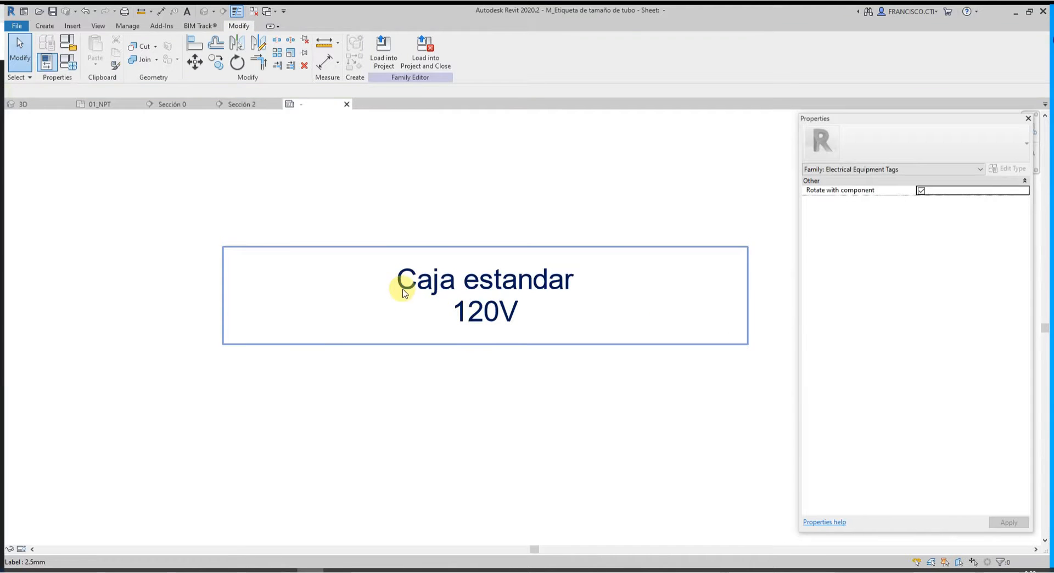
click(480, 288)
drag(223, 296, 276, 296)
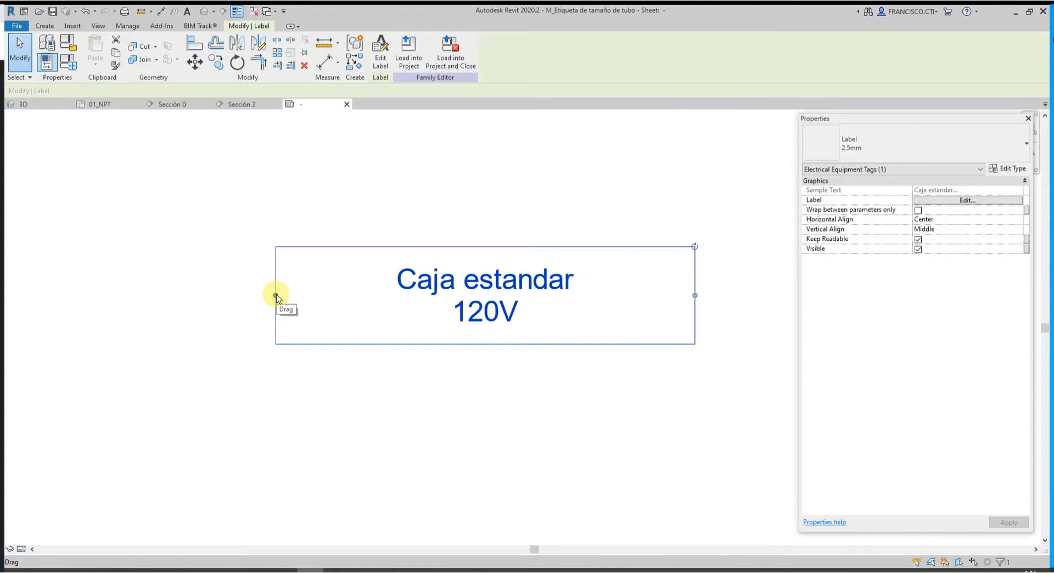
click(434, 401)
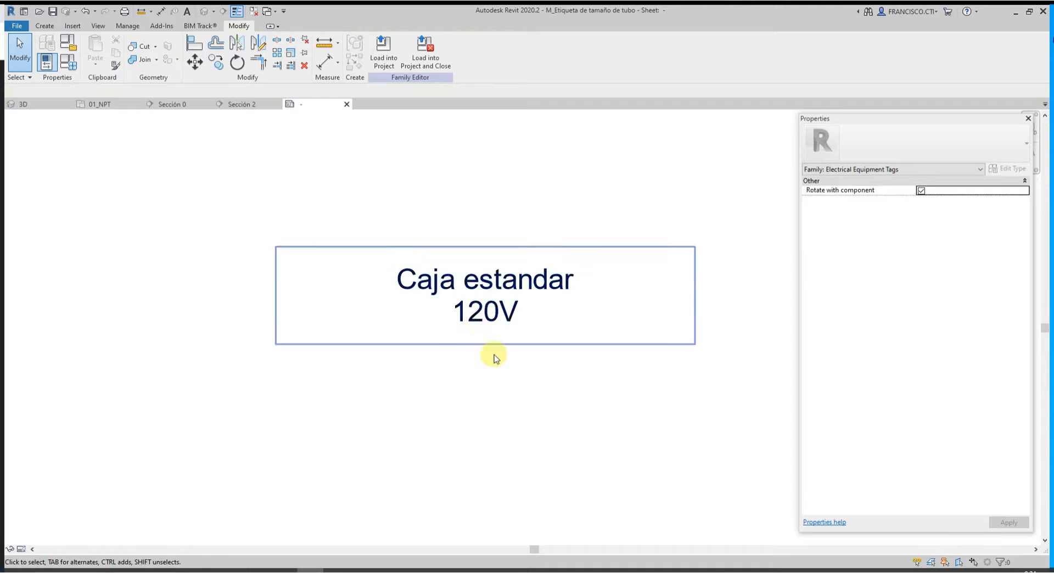
middle_drag(574, 333, 502, 331)
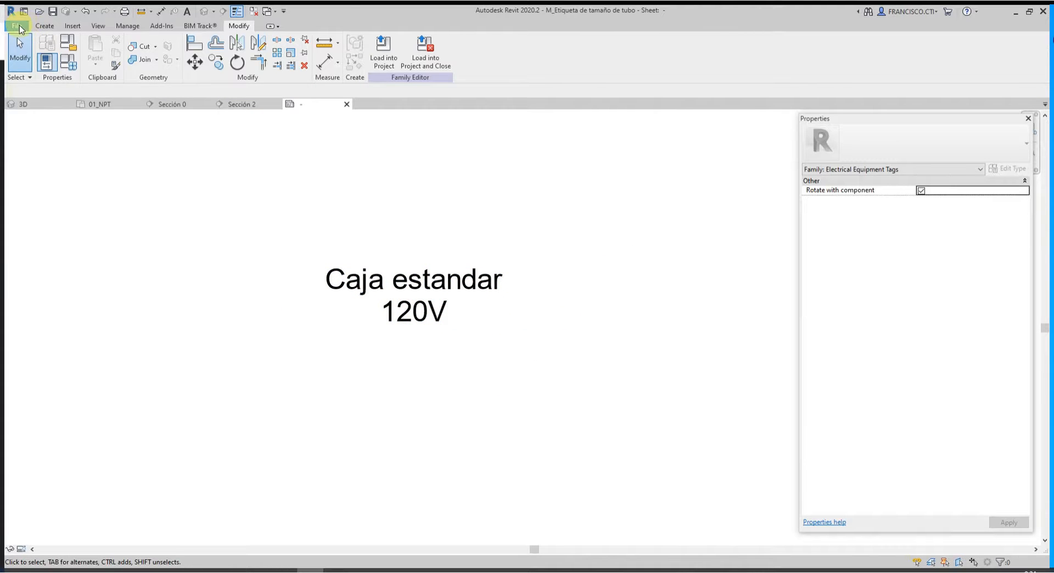
click(18, 27)
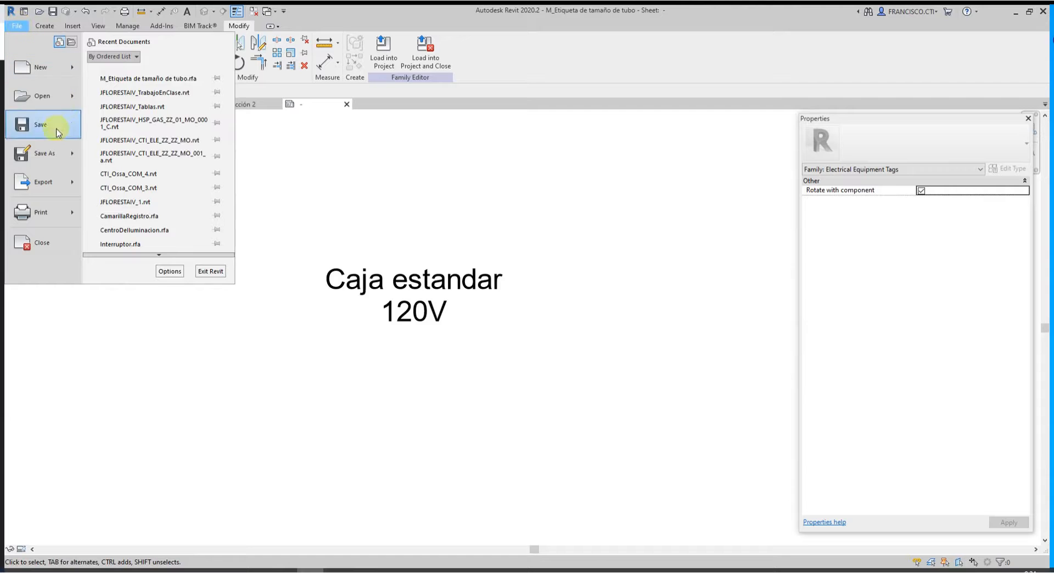
mouse_move(55, 154)
click(151, 146)
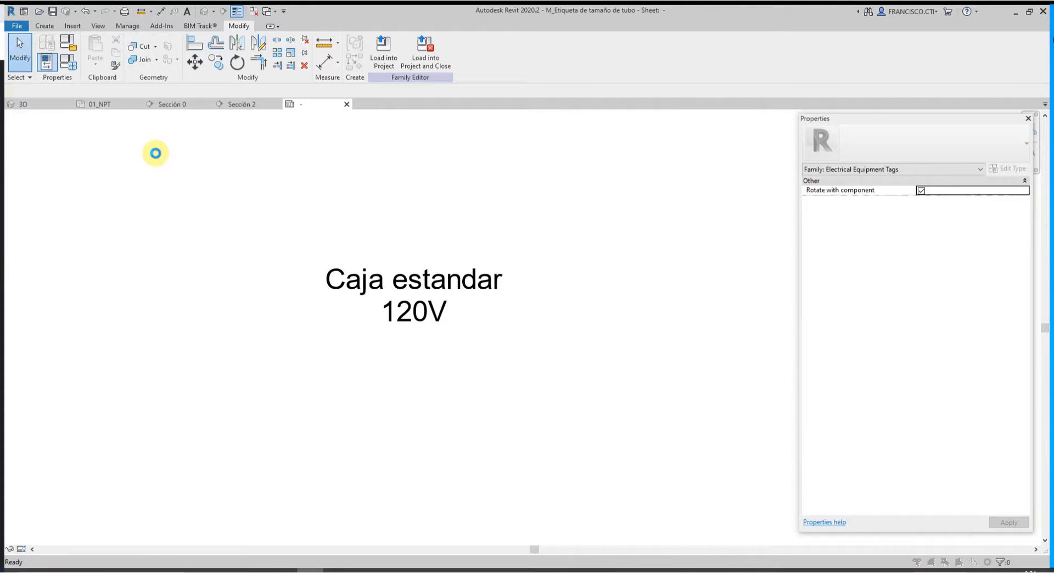
click(801, 172)
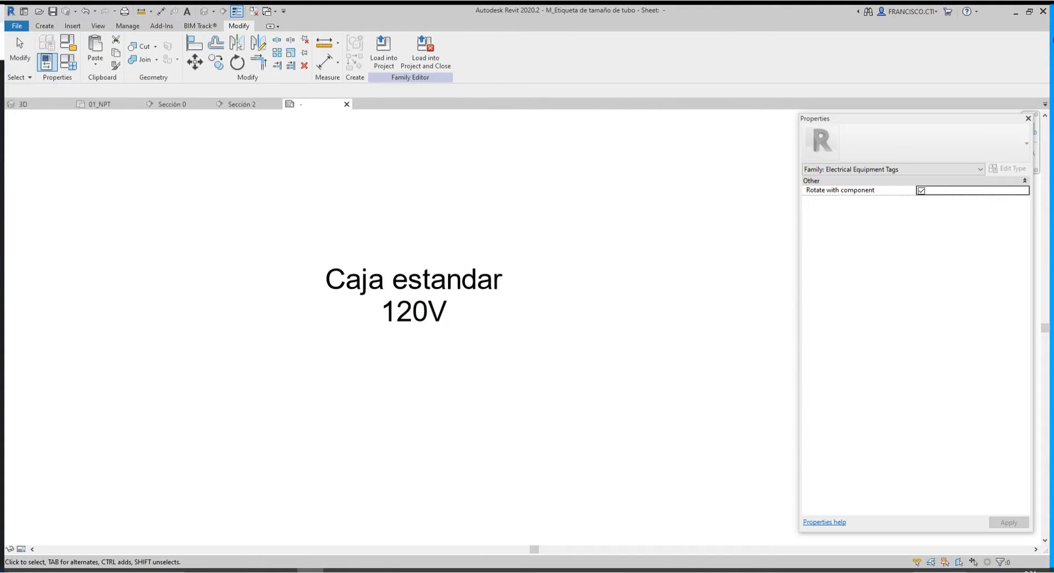
Save the tag family as a new family file named M_EtiquetaCaja.rfa in the RFA folder
click(19, 27)
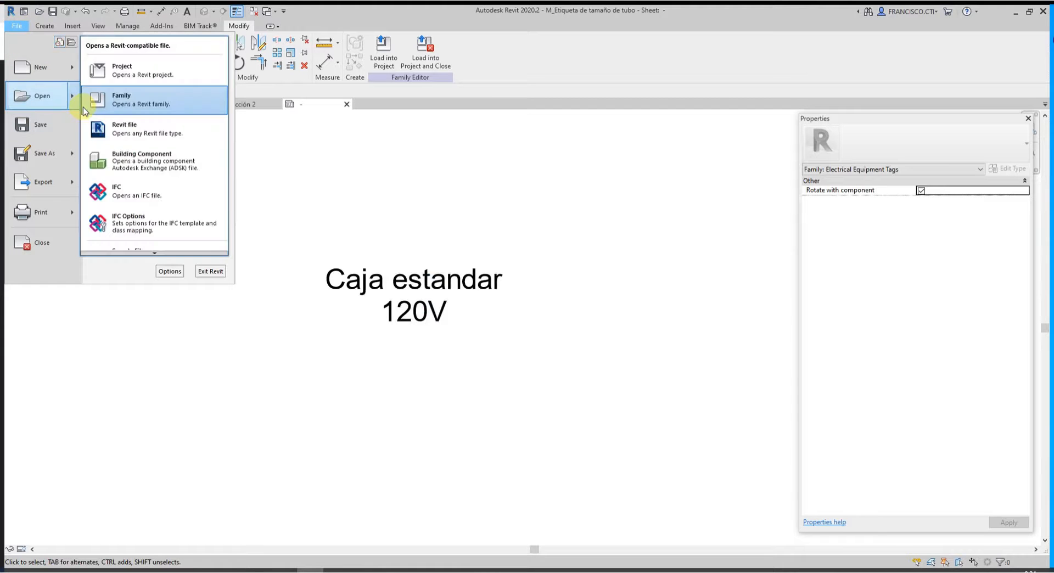
mouse_move(52, 154)
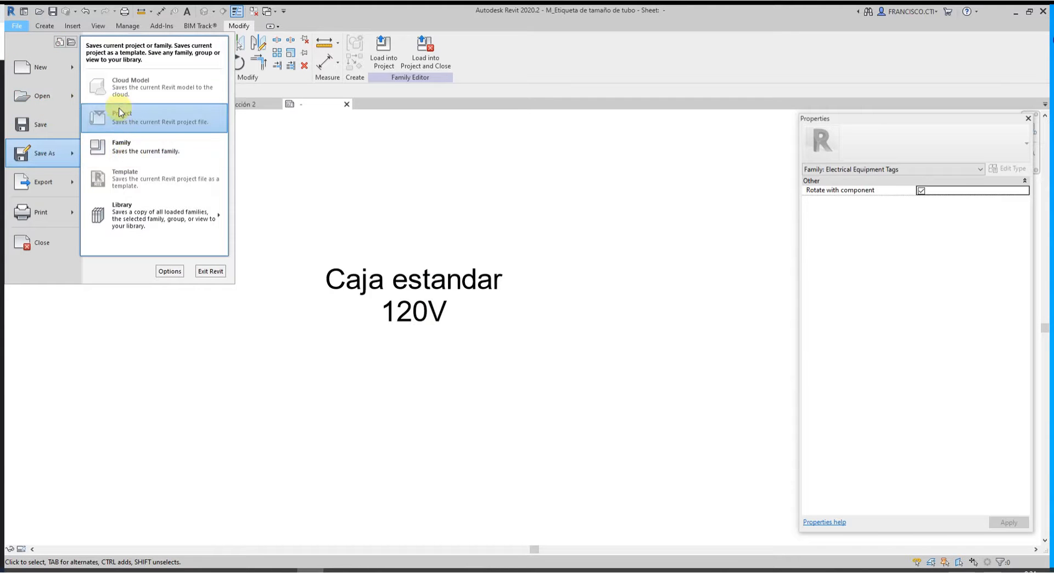
click(160, 146)
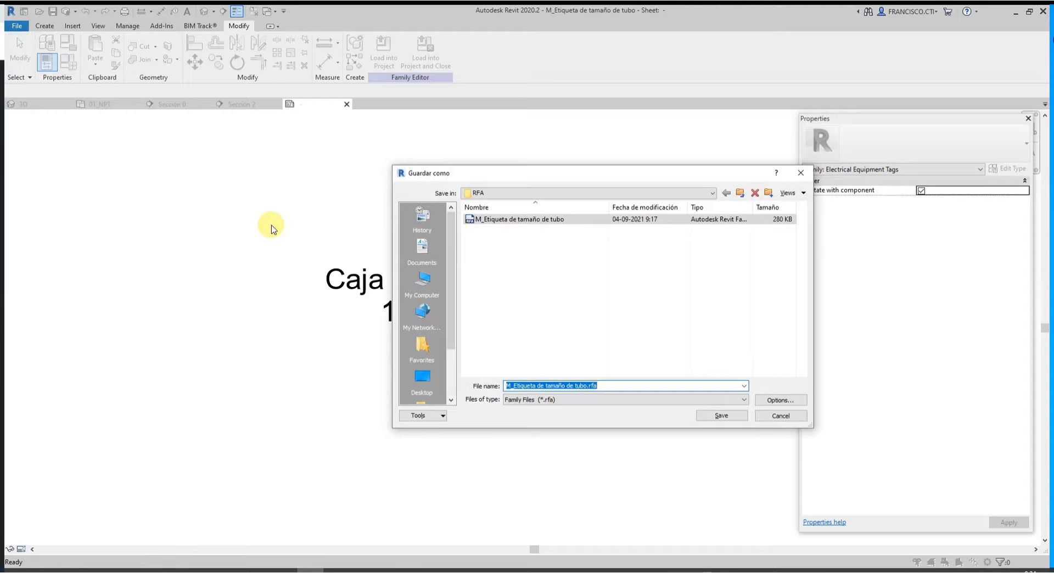
click(500, 193)
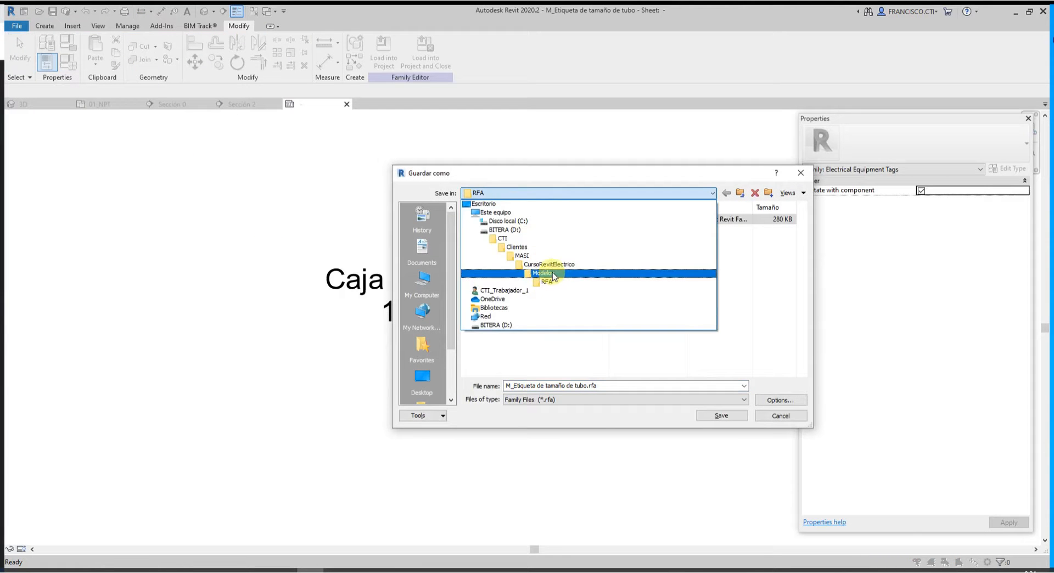
click(545, 282)
click(505, 223)
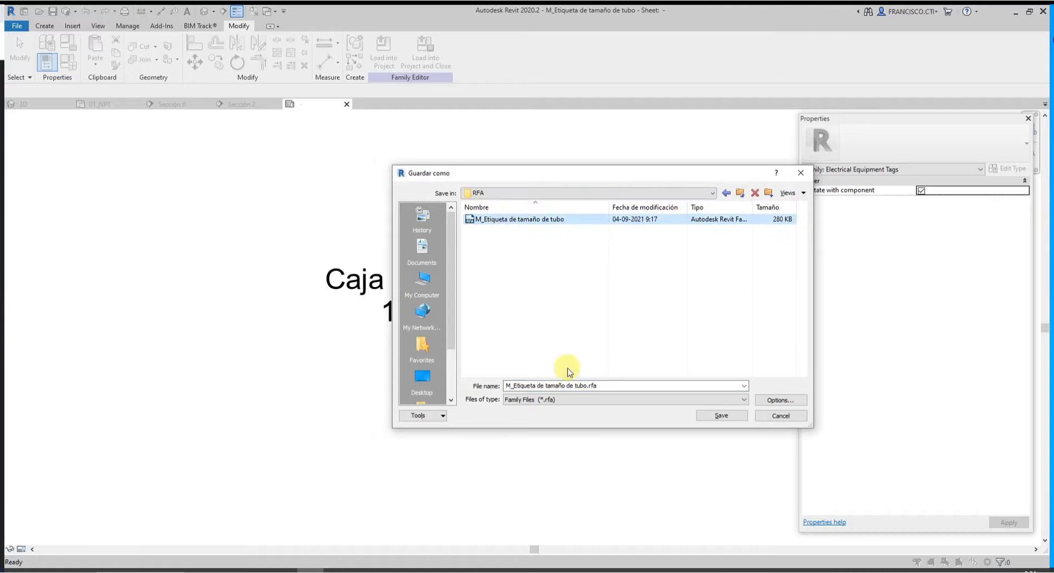
click(572, 387)
click(541, 386)
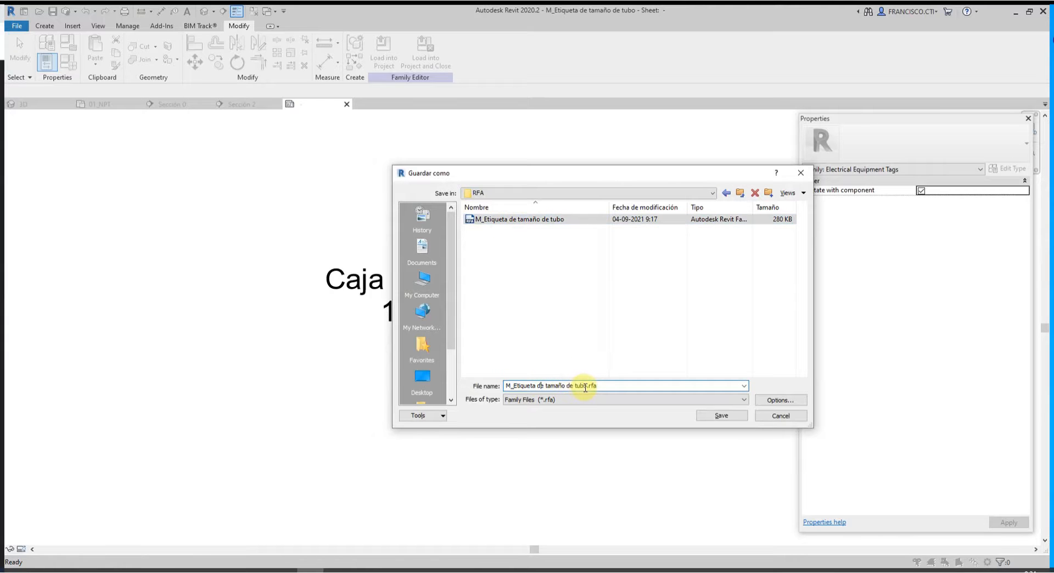
drag(586, 386, 549, 386)
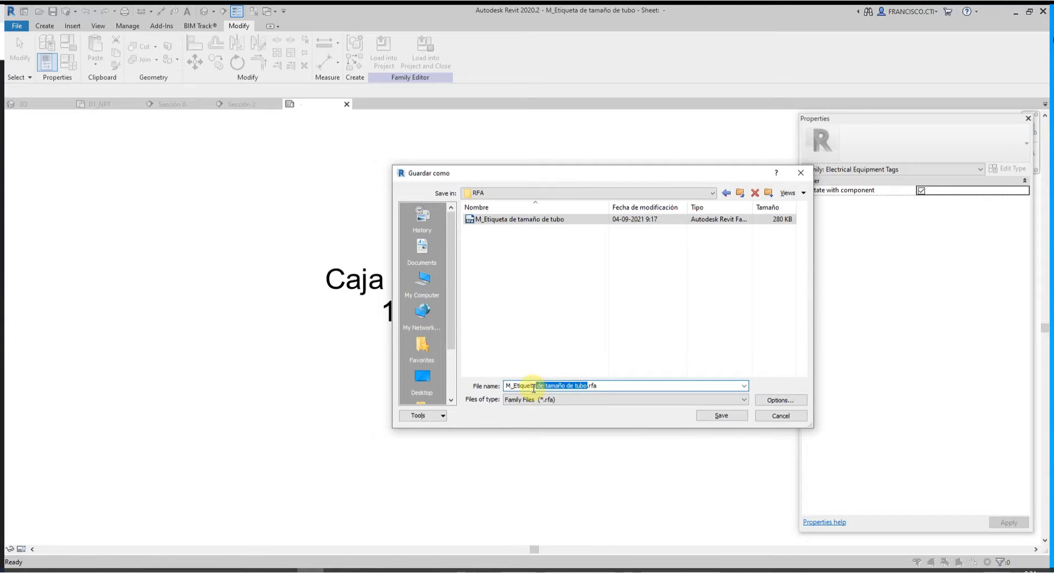
text(Caj)
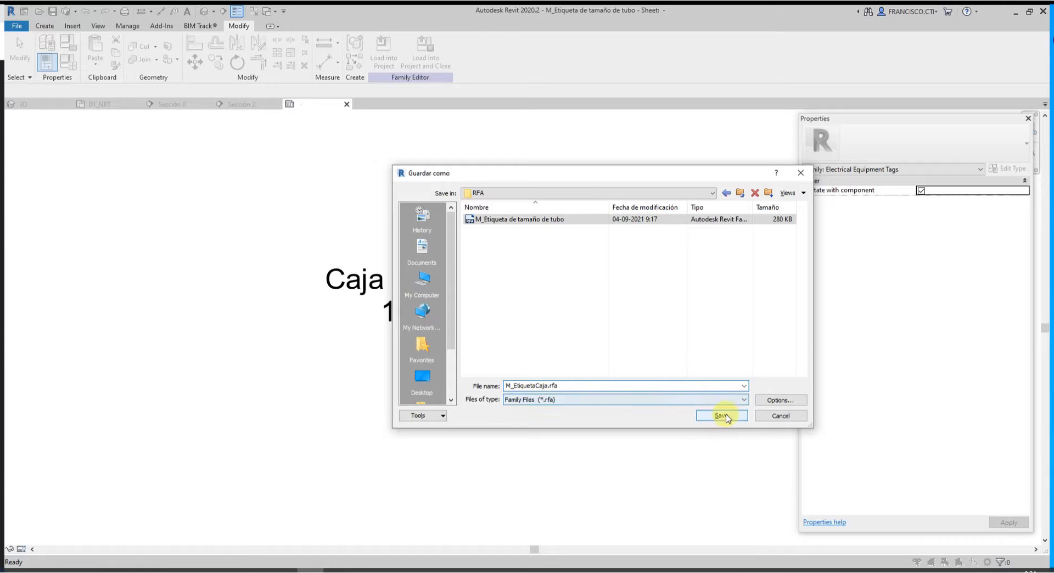
click(724, 416)
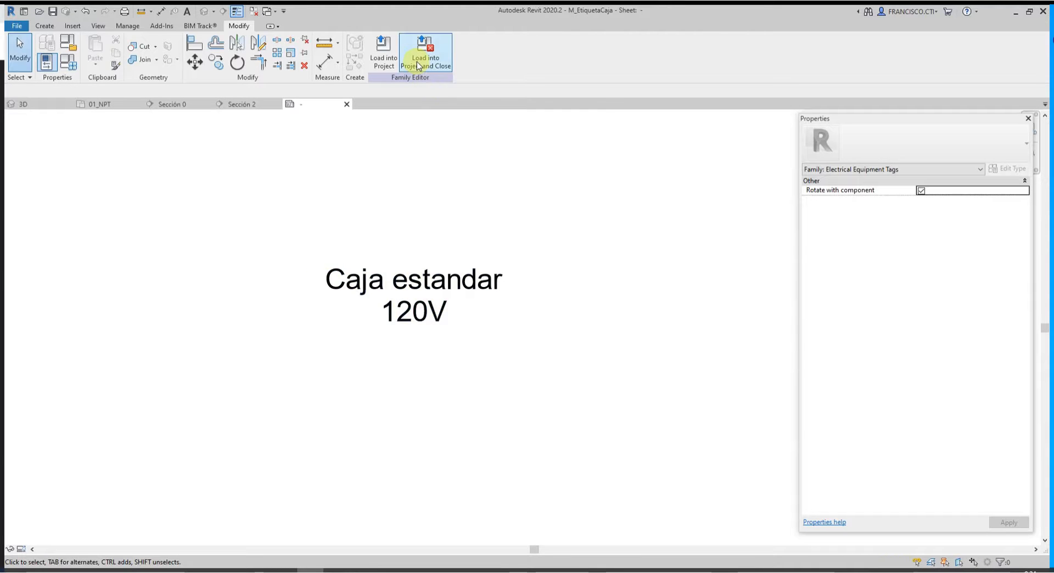
Load the M_EtiquetaCaja family into the project, close its editor, and exit the tagging command in the 01_NPT floor plan
click(420, 66)
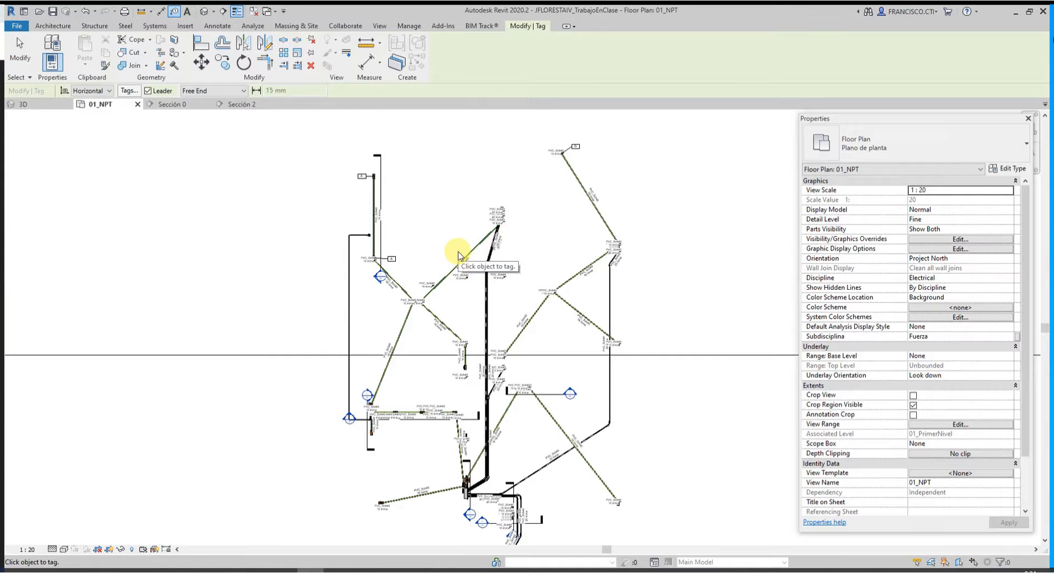
middle_drag(467, 261, 458, 240)
key(Escape)
scroll(396, 325, up, 2)
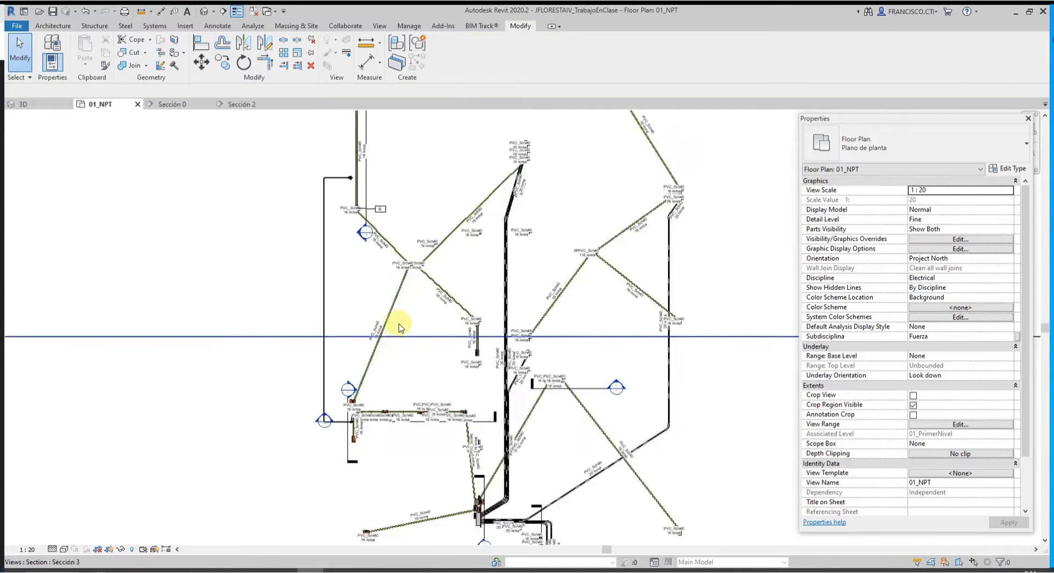
scroll(414, 297, down, 2)
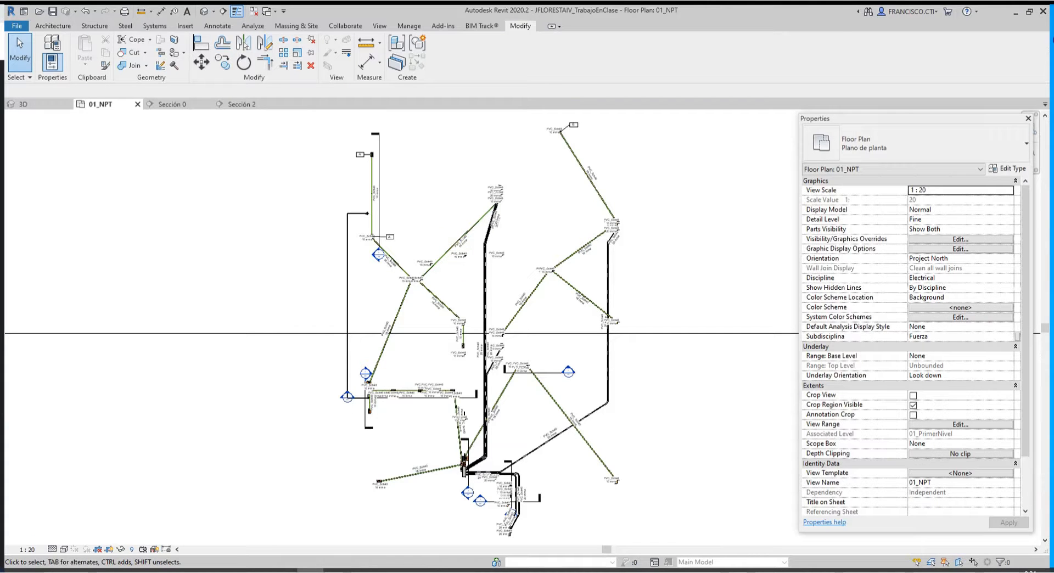
Find the M_EtiquetaCaja family among the project's annotation symbols, expand it and select its type
drag(1047, 41, 882, 41)
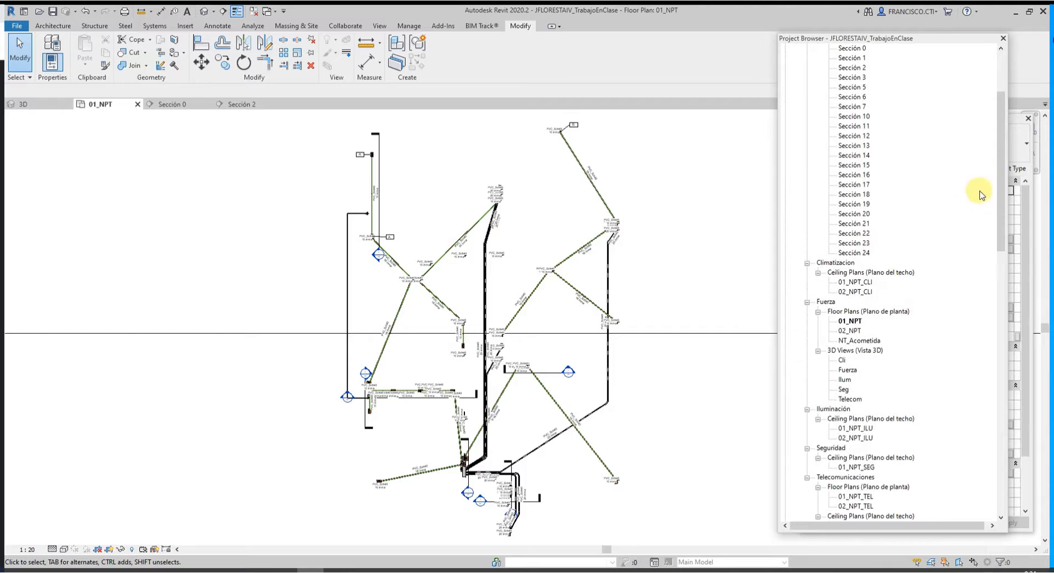
drag(1000, 165, 1004, 501)
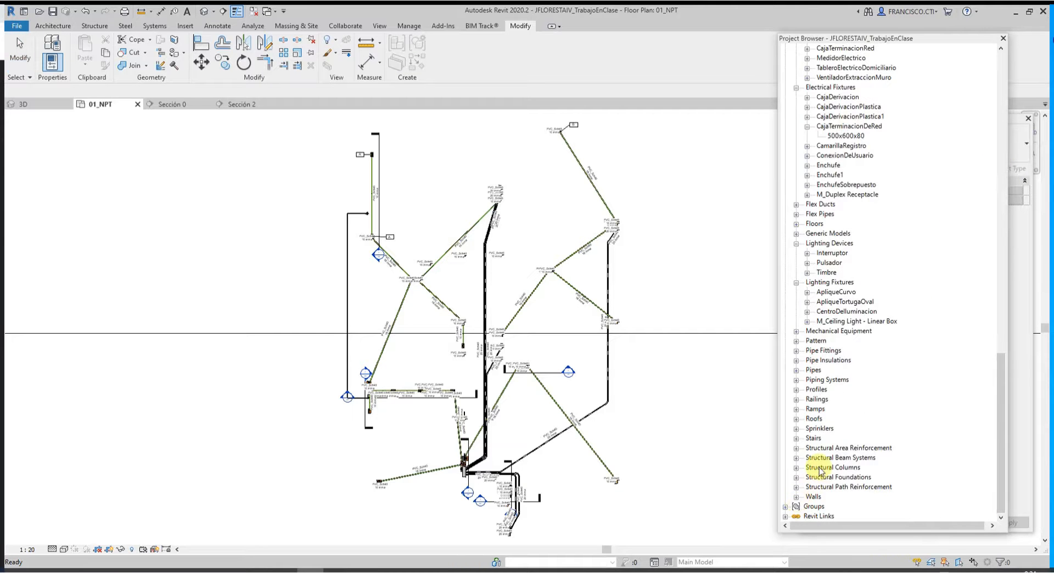
scroll(840, 296, up, 5)
scroll(849, 320, up, 5)
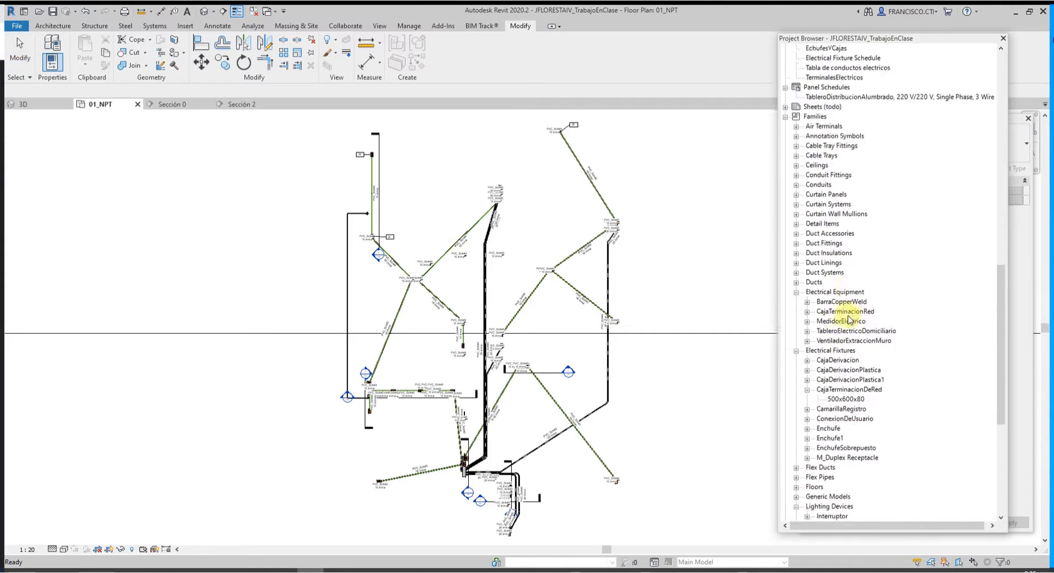
double_click(851, 166)
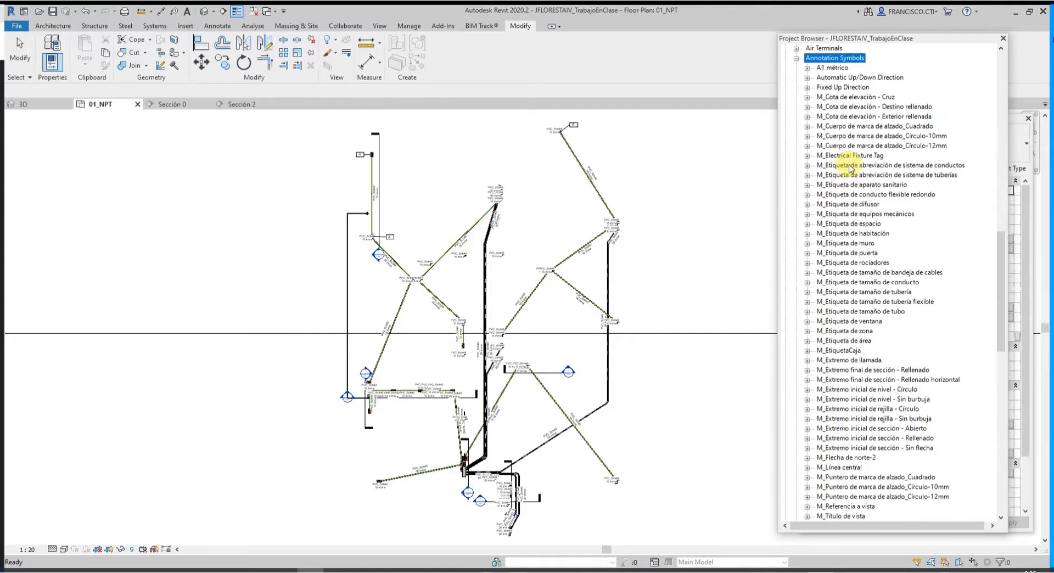
scroll(852, 170, up, 1)
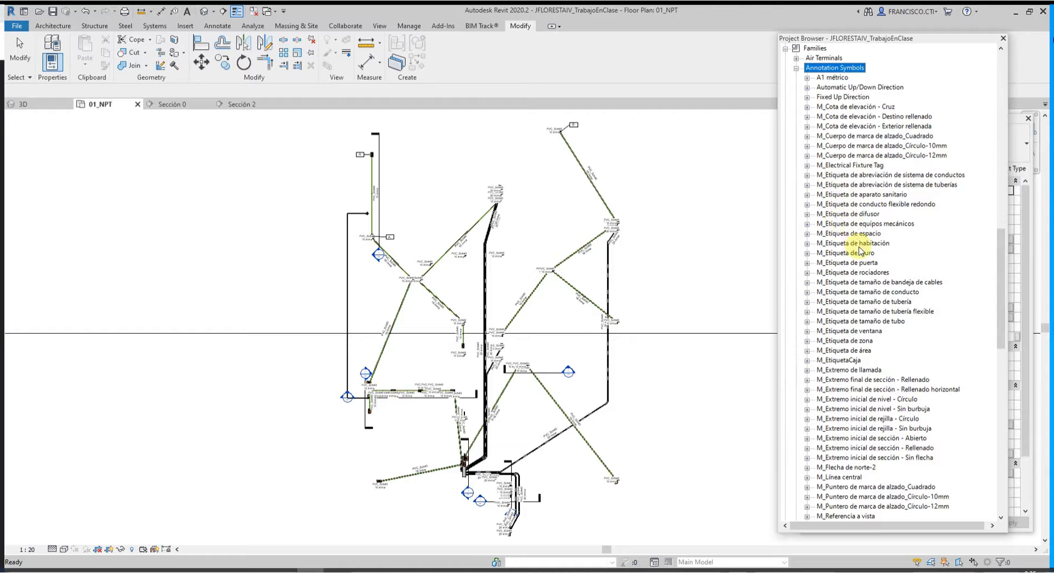
scroll(876, 260, up, 3)
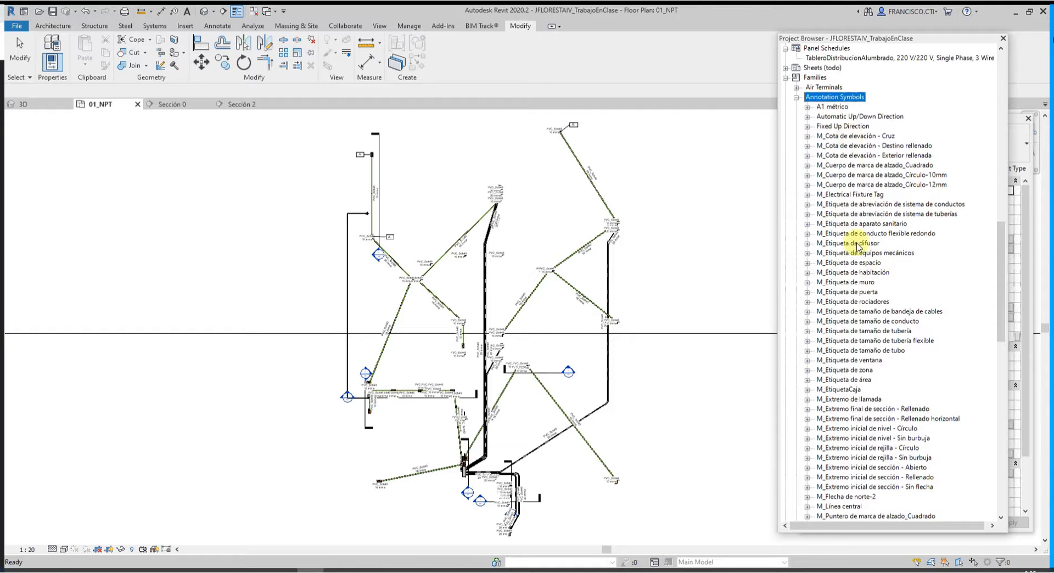
scroll(858, 247, down, 2)
click(838, 341)
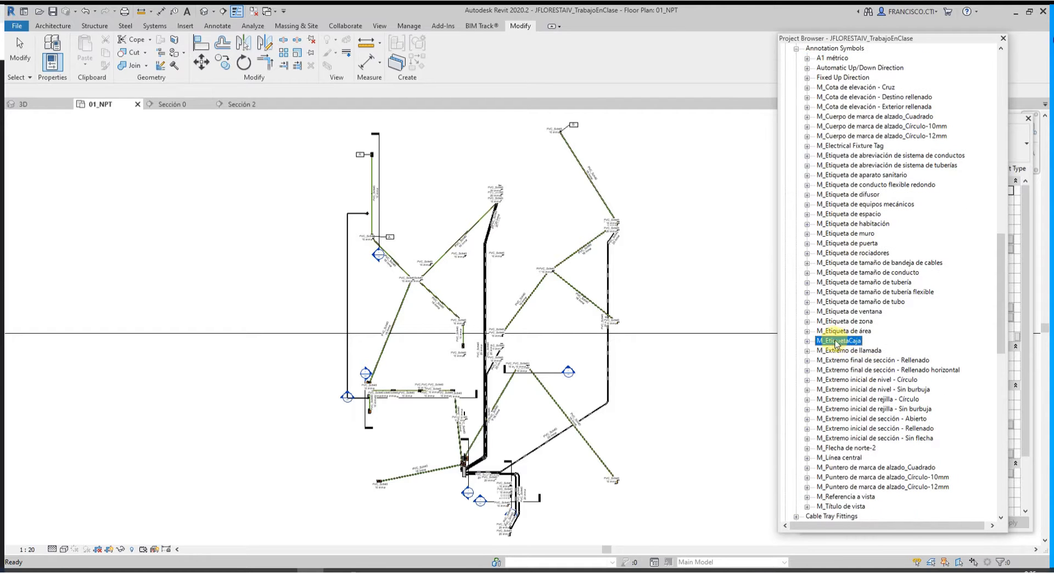
click(809, 342)
click(849, 351)
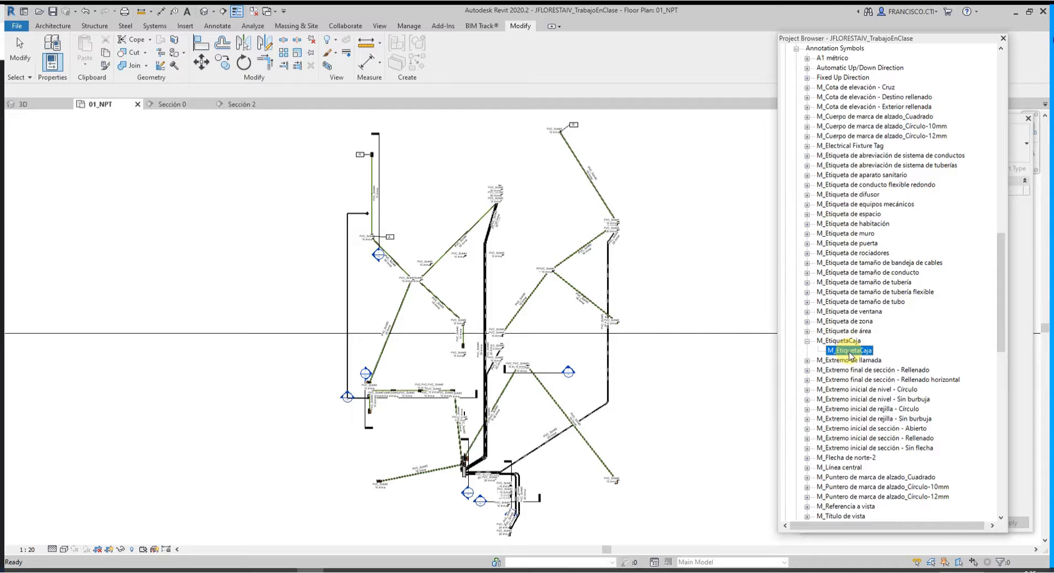
Check the category of the M_EtiquetaCaja type in its properties, and move the floating palettes out of the drawing area
drag(930, 36, 651, 39)
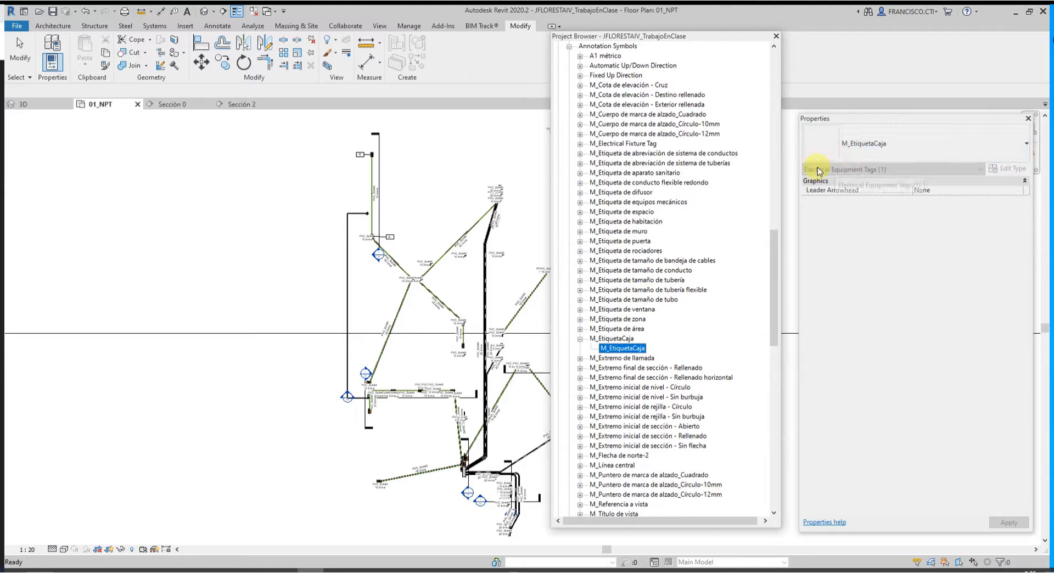
click(626, 339)
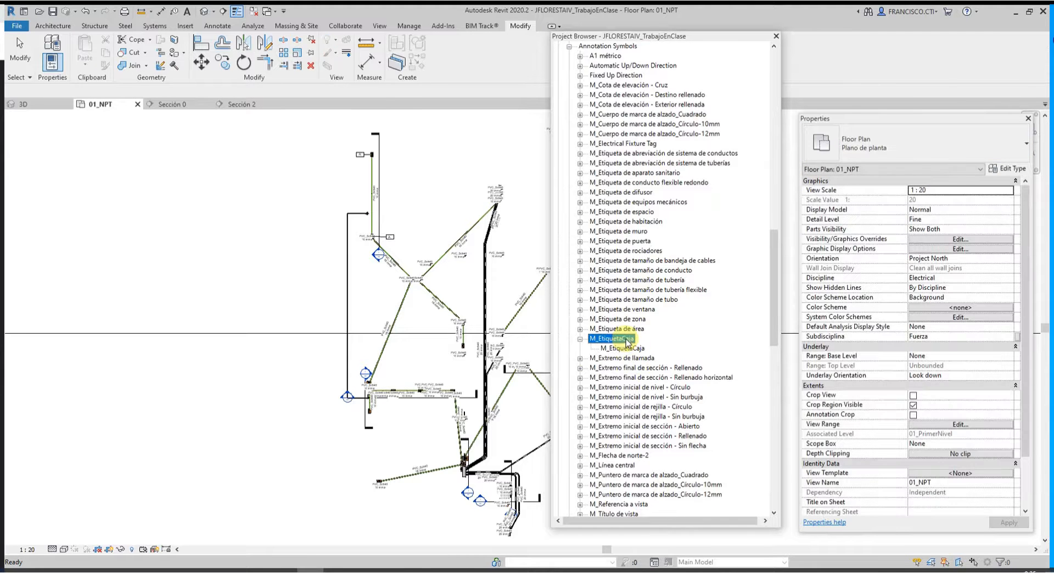
click(626, 349)
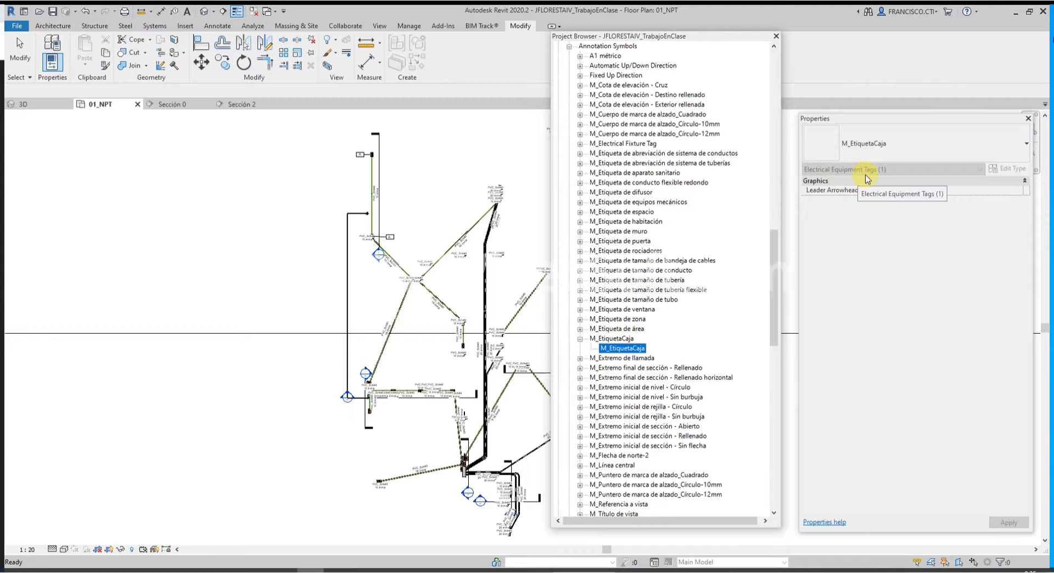
click(484, 199)
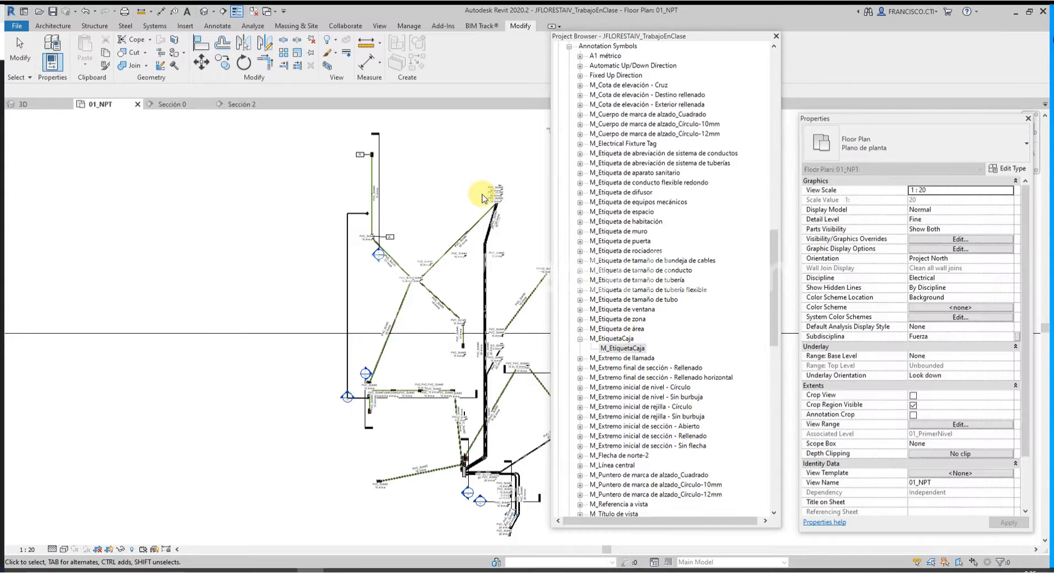
drag(690, 38, 1053, 36)
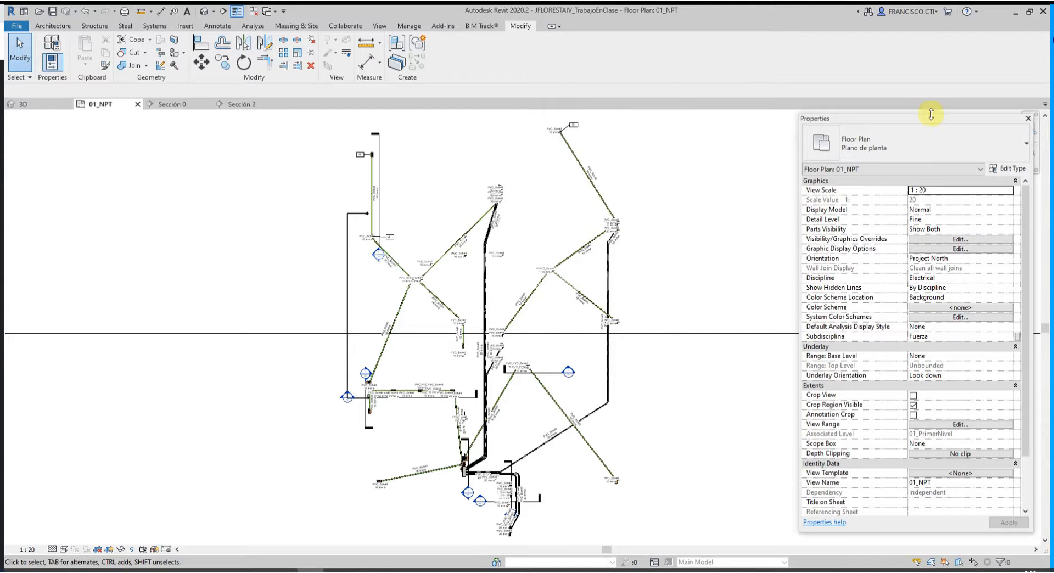
drag(931, 114, 1053, 117)
Tag all untagged electrical equipment in the 01_NPT floor plan with M_EtiquetaCaja, horizontal and without leaders
scroll(518, 236, down, 1)
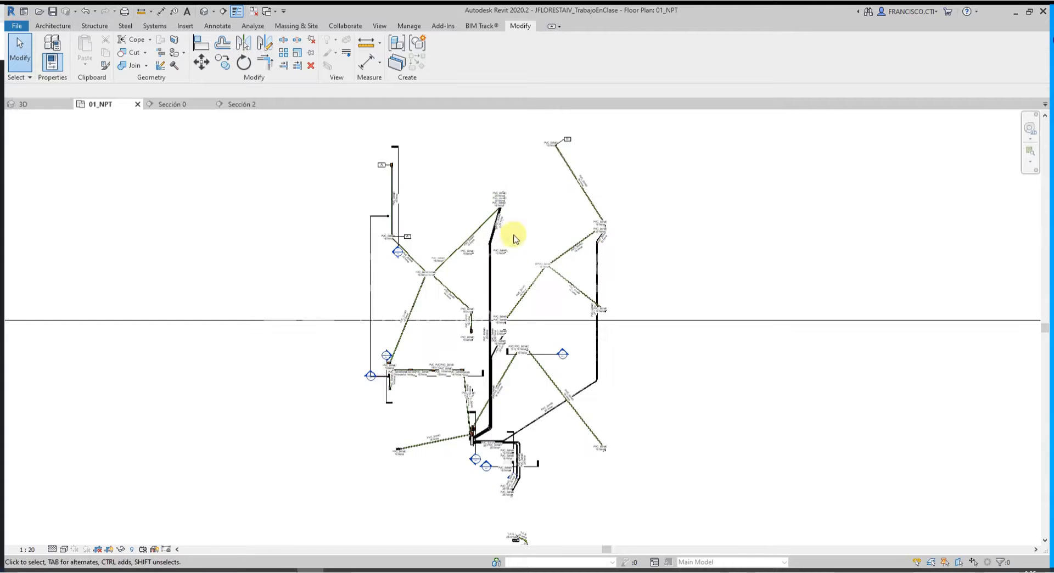
middle_drag(440, 207, 429, 231)
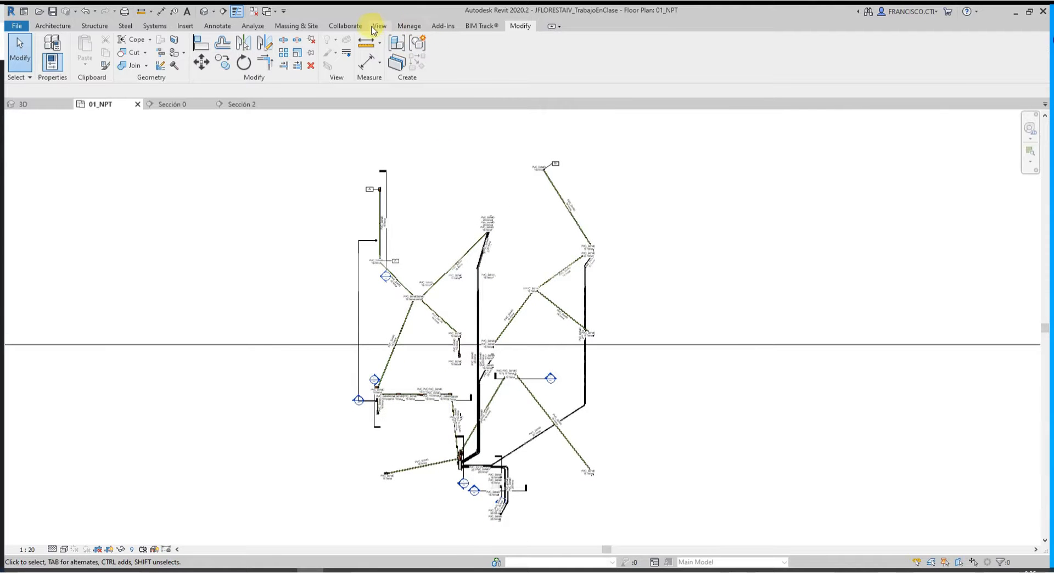
click(379, 25)
click(217, 26)
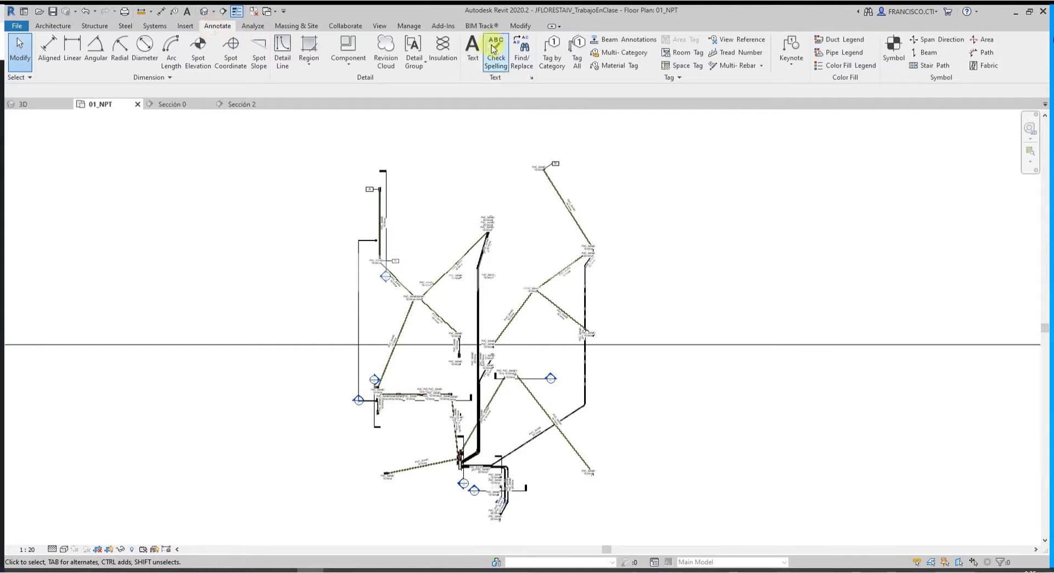
click(576, 53)
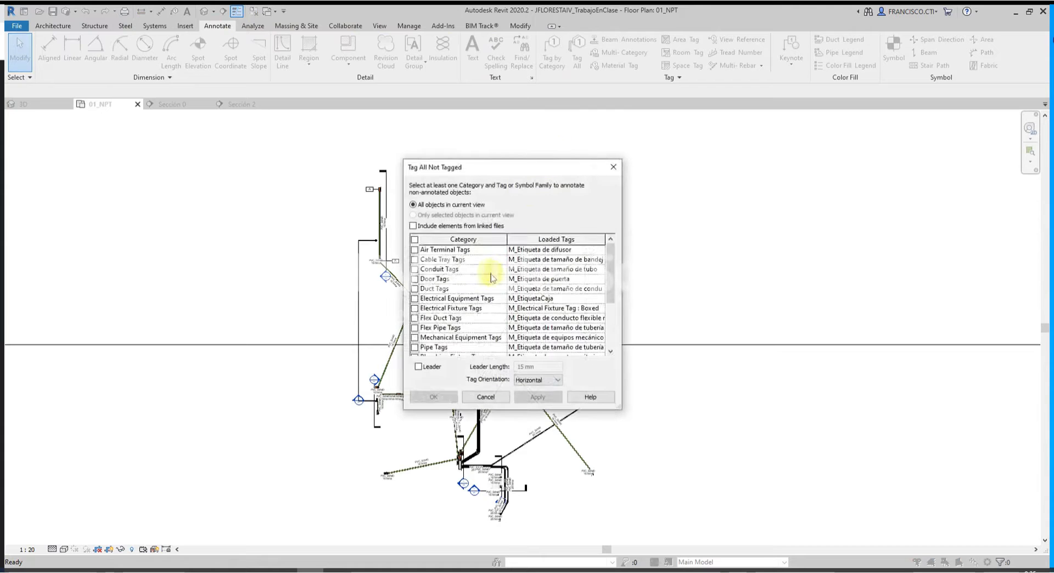
scroll(470, 335, down, 1)
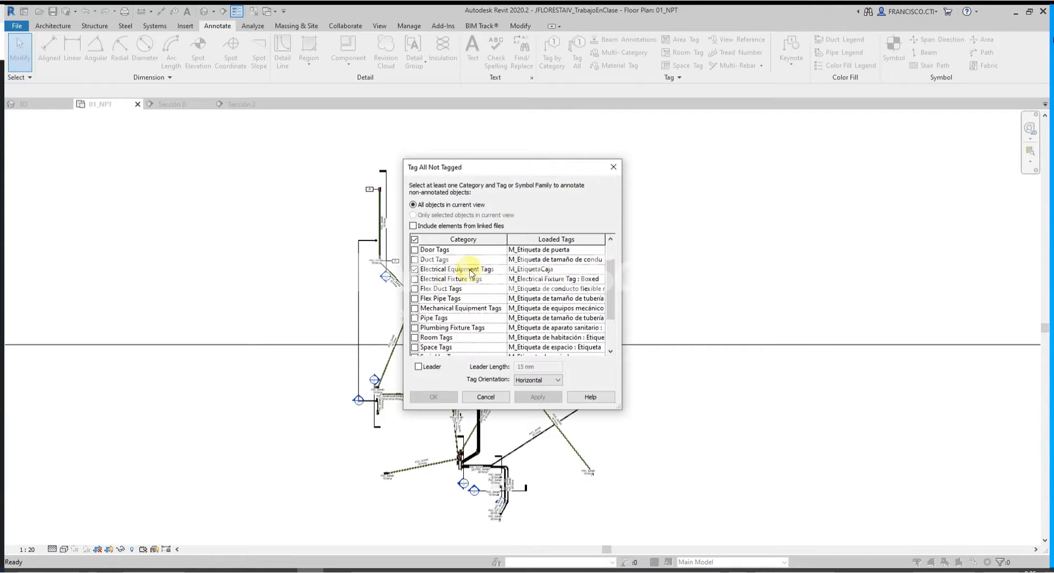
click(526, 269)
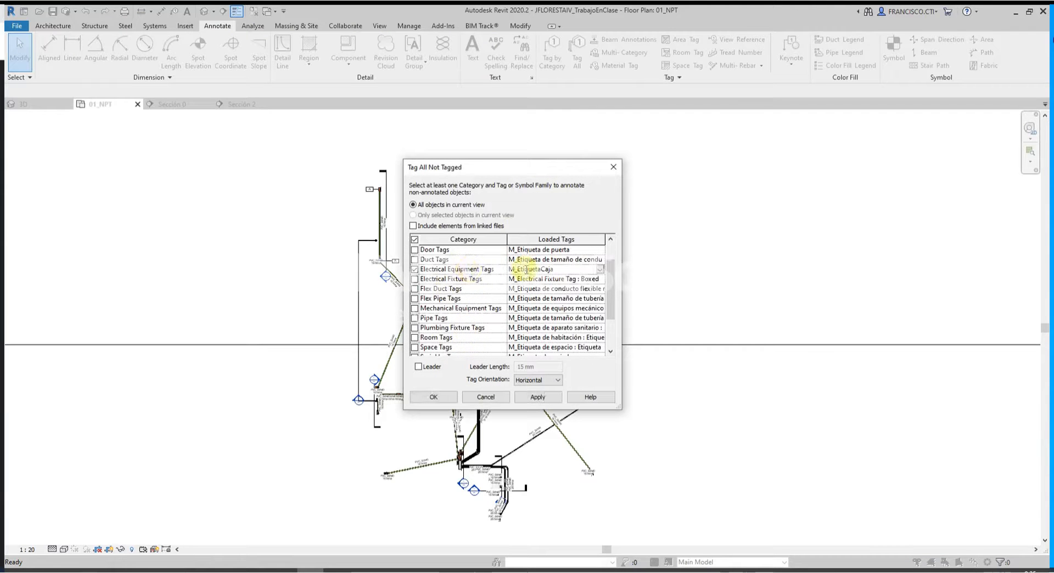
click(433, 397)
middle_drag(460, 296, 472, 146)
scroll(377, 236, up, 5)
scroll(508, 267, down, 3)
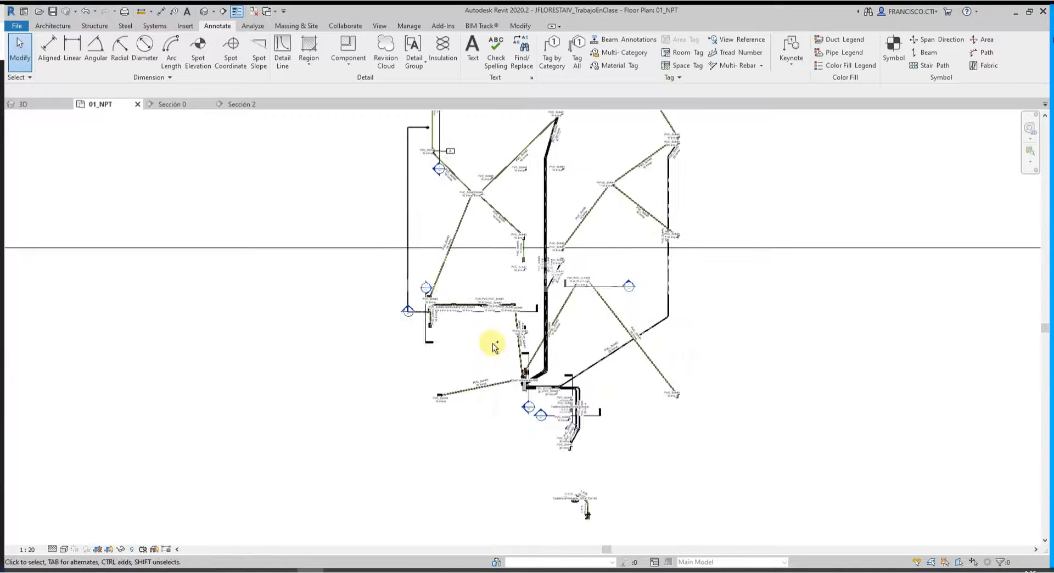
Tag the nearer wall extraction fan in the 3D view by category, using a horizontal tag with an attached-end leader
key(ctrl+Tab)
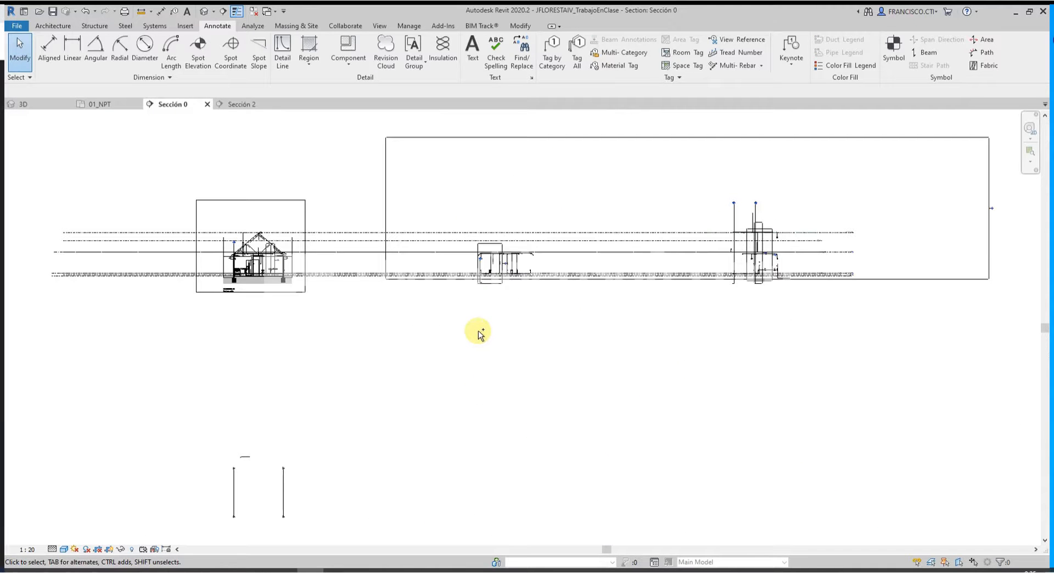
key(ctrl+Tab)
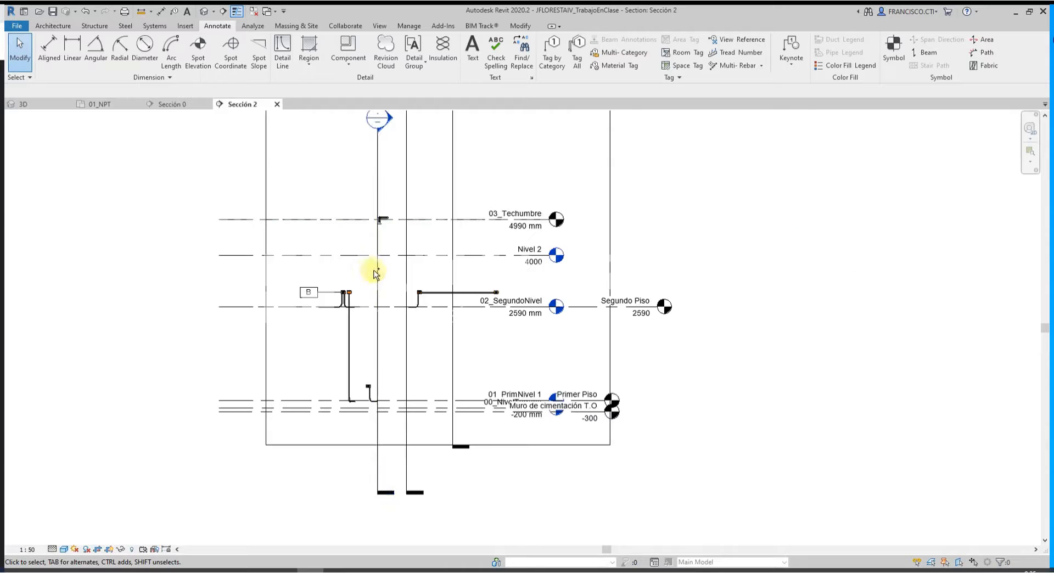
key(ctrl+Tab)
scroll(436, 297, up, 5)
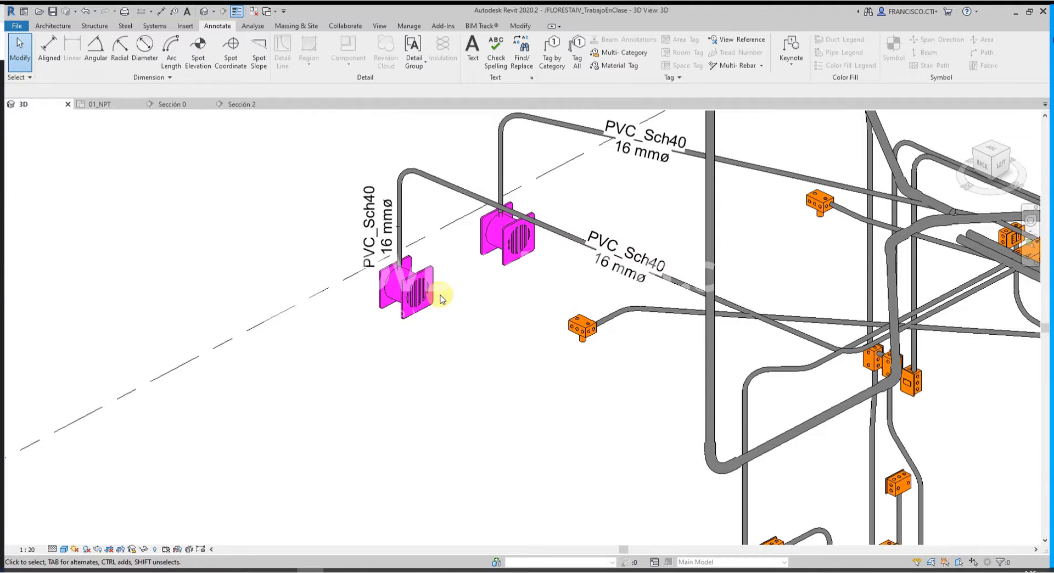
click(552, 65)
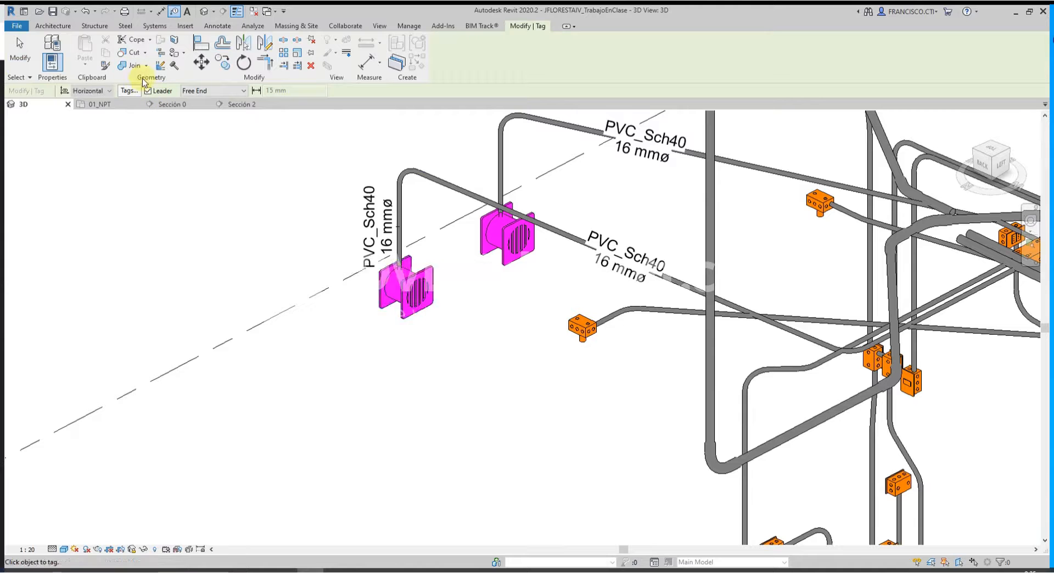
click(214, 91)
click(206, 101)
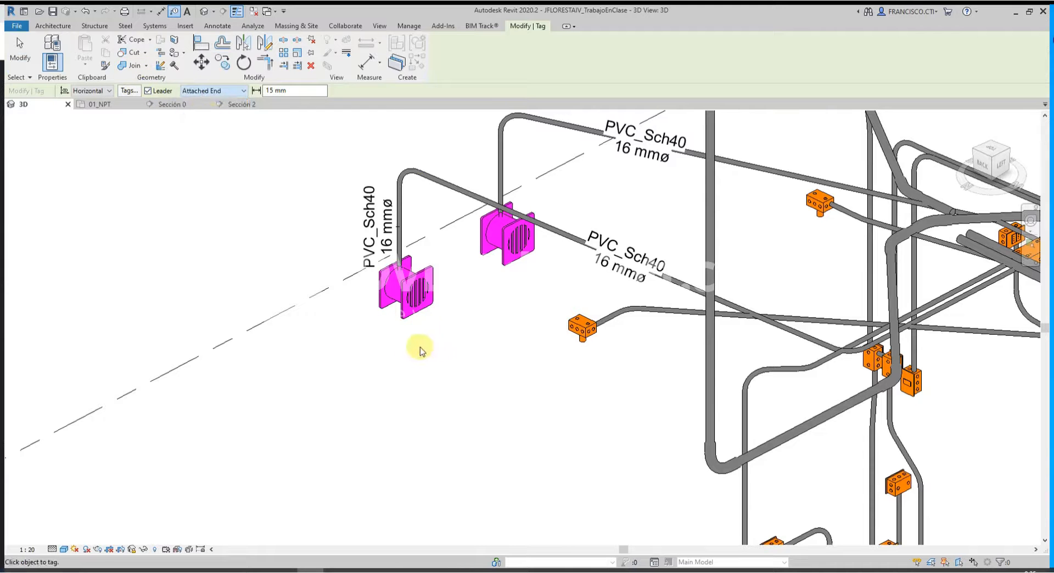
click(410, 314)
scroll(480, 362, down, 3)
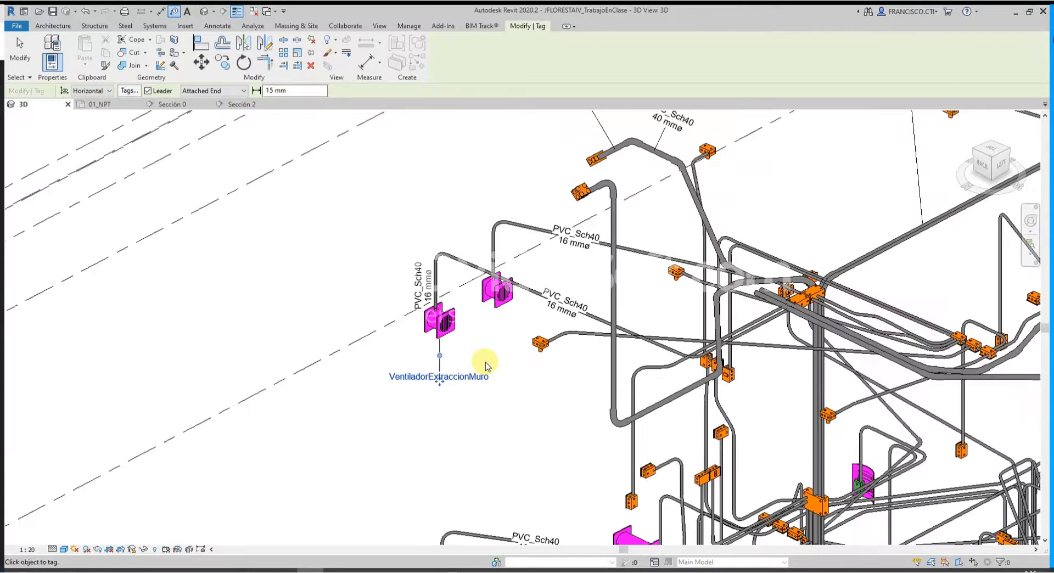
key(Escape)
Check the fan's new tag, select the tagged fan and review its instance properties
click(454, 381)
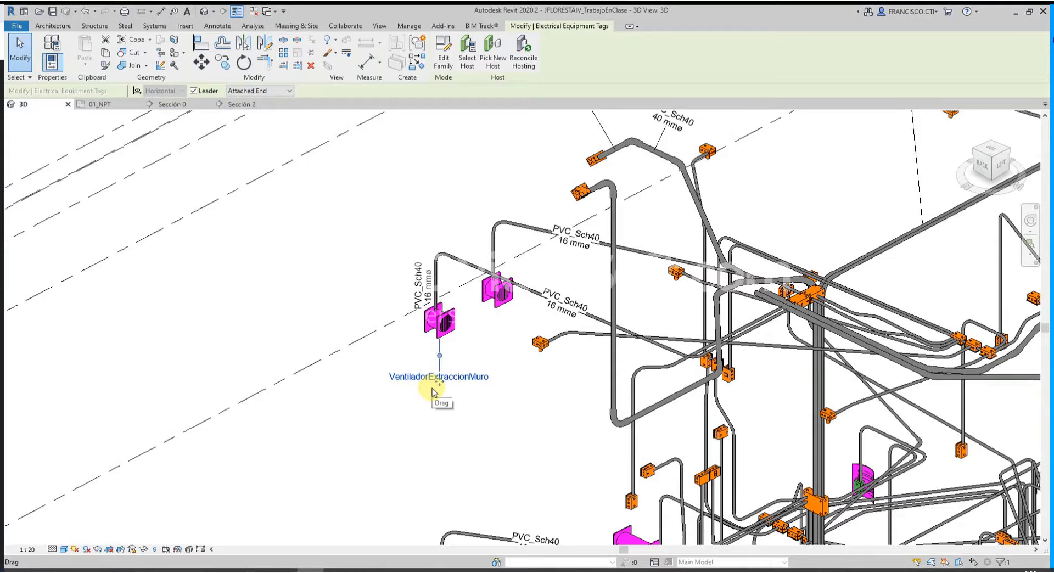
scroll(435, 391, up, 3)
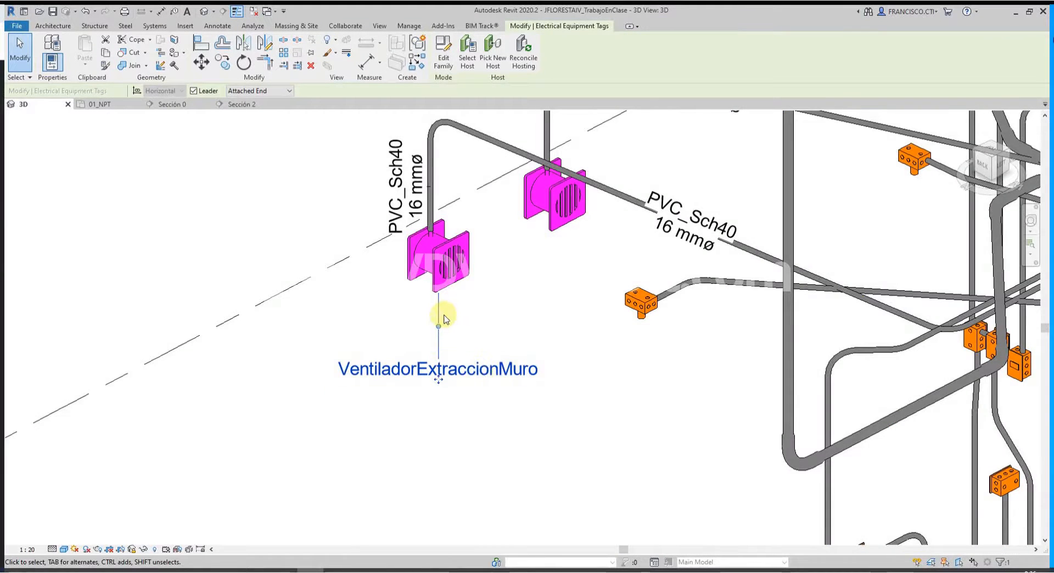
scroll(440, 307, down, 1)
click(459, 288)
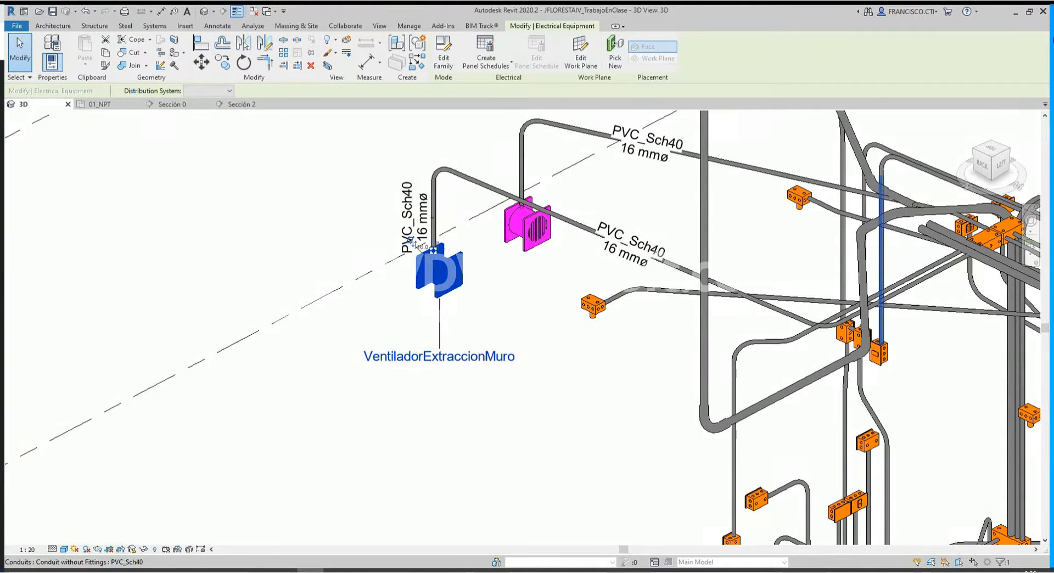
drag(1053, 78, 915, 117)
drag(638, 103, 1053, 107)
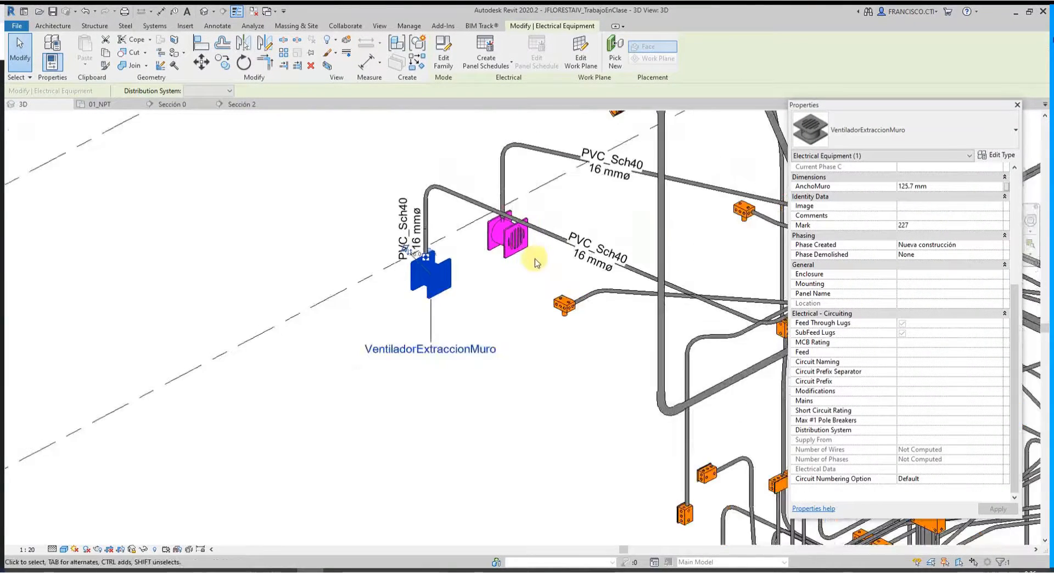
middle_drag(743, 241, 631, 263)
scroll(852, 289, up, 2)
scroll(852, 290, down, 2)
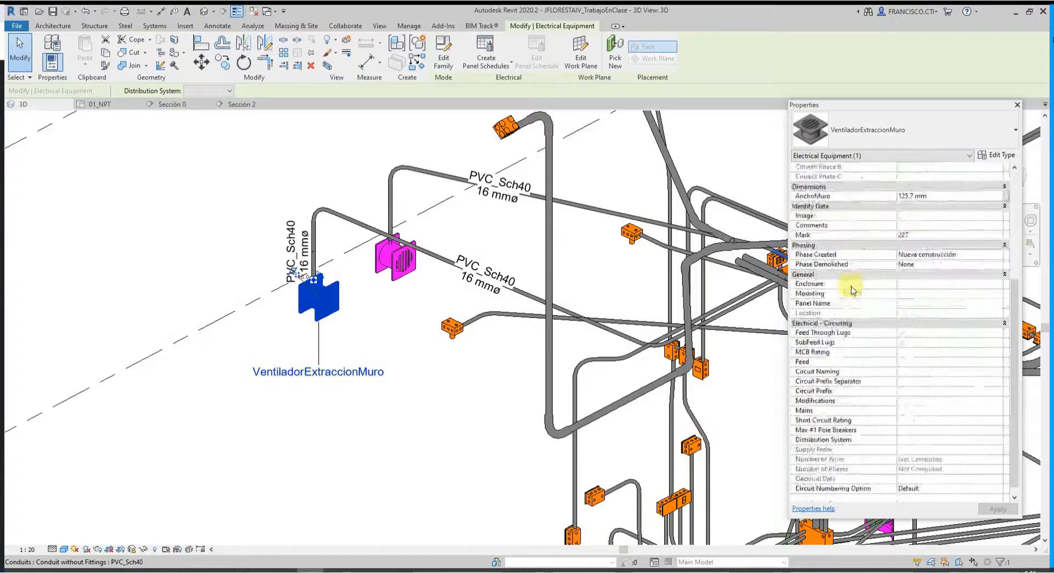
scroll(851, 288, up, 5)
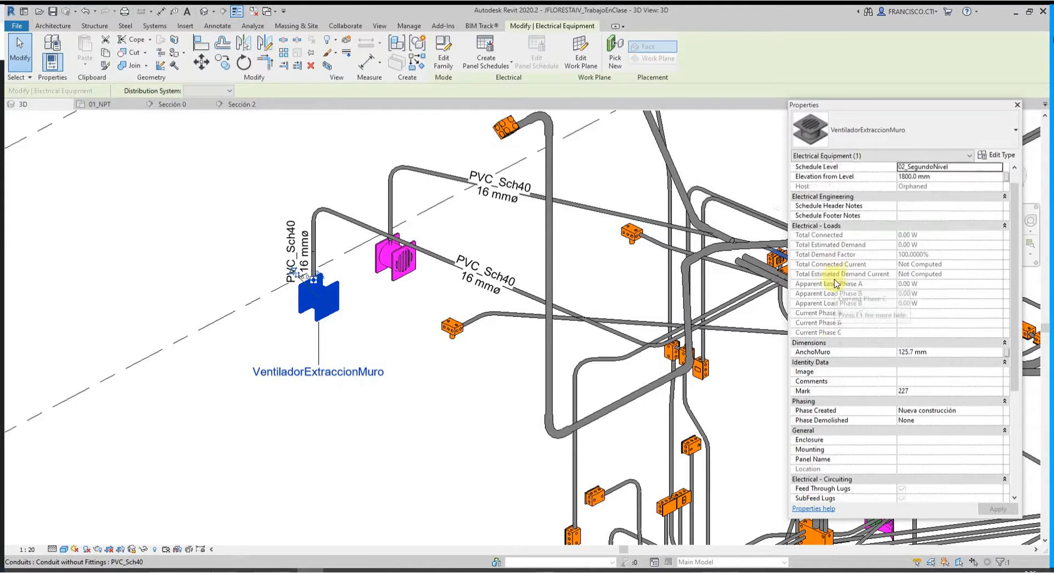
scroll(834, 283, up, 1)
Set the VentiladorExtraccionMuro type's voltage to 100 and its wattage to 120
click(996, 155)
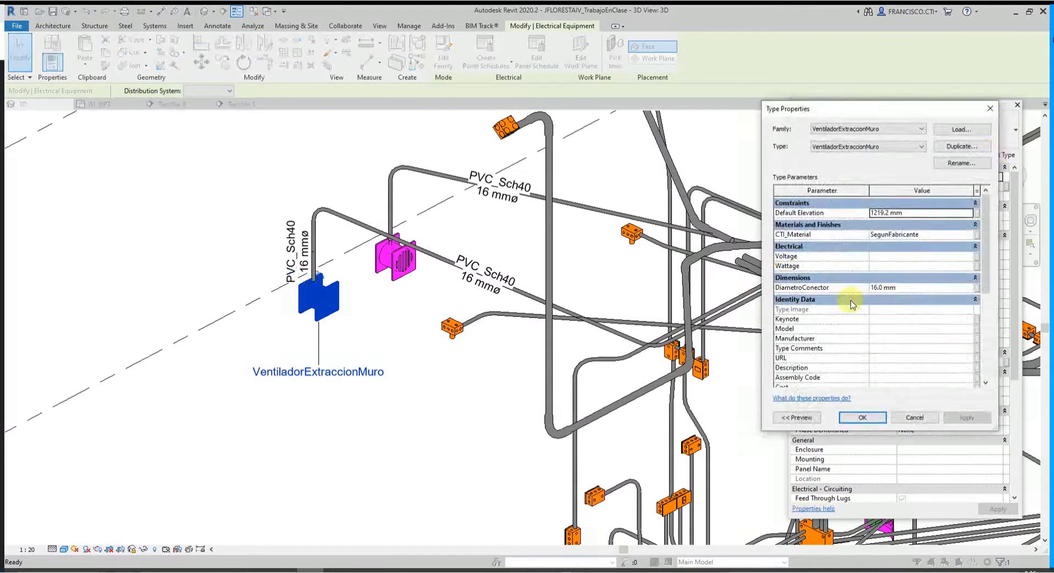
click(904, 257)
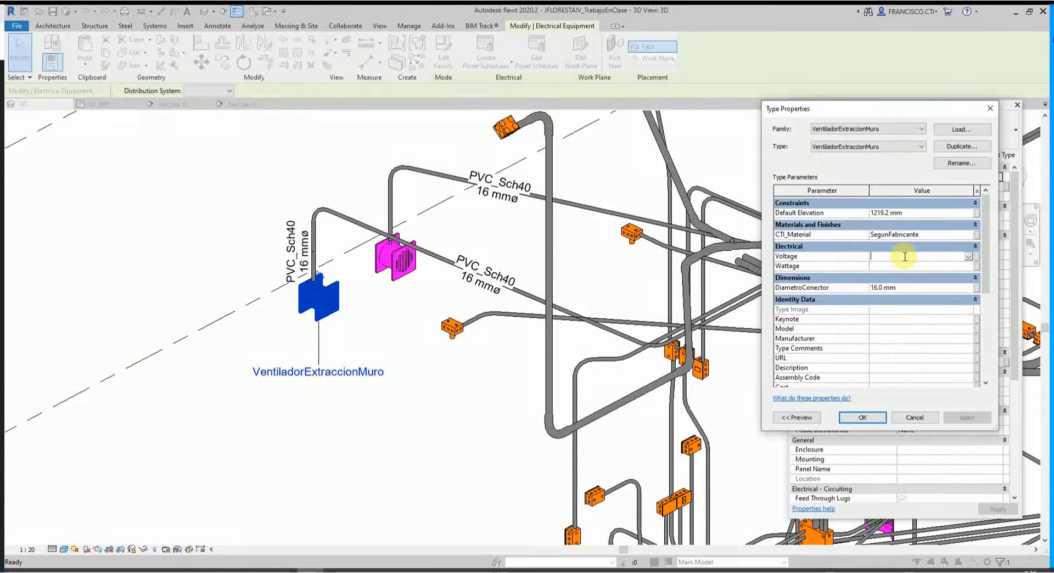
text(100)
click(848, 259)
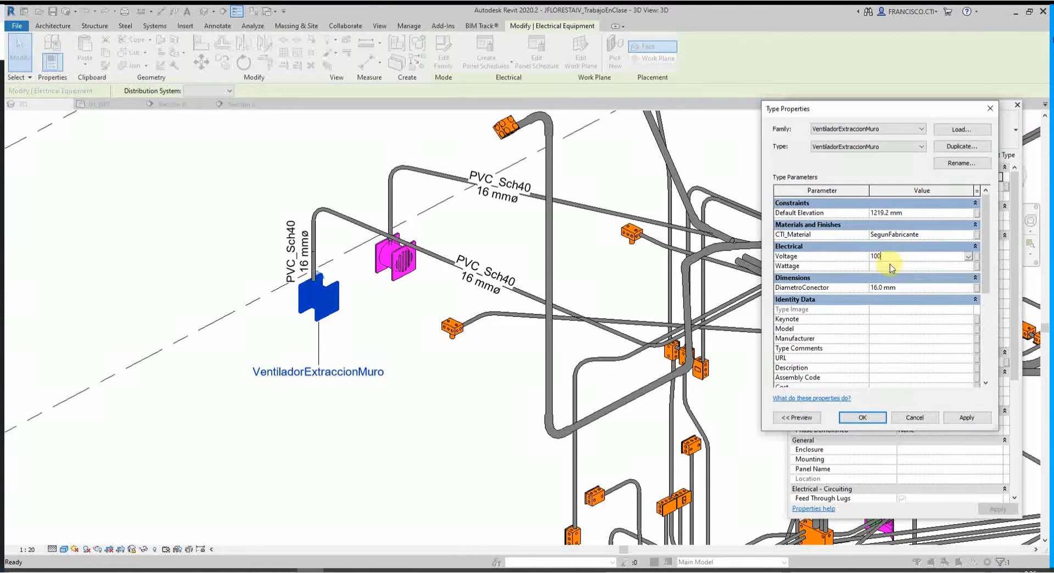
text(1 : )
text(20)
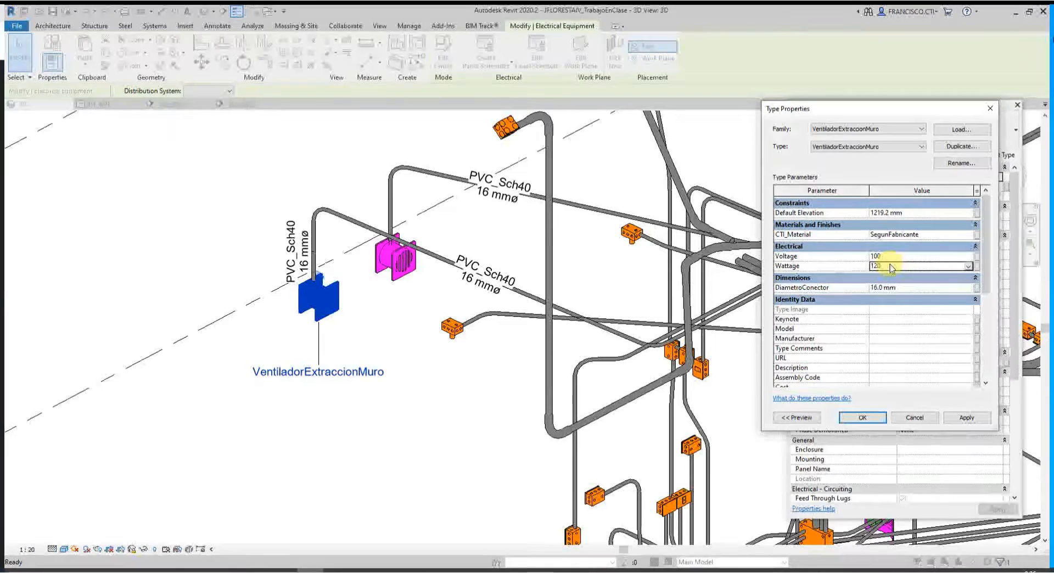
click(861, 418)
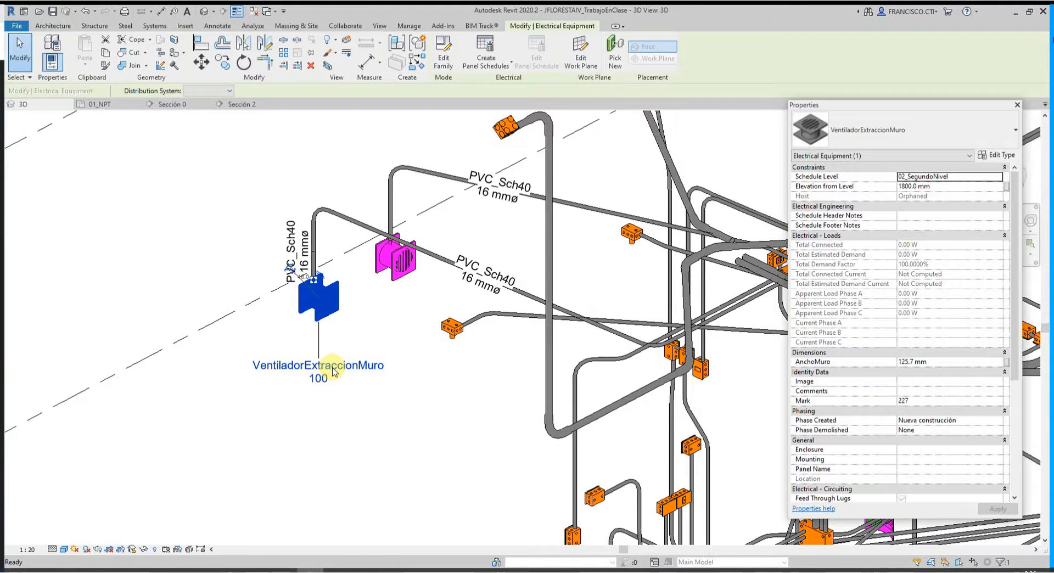
Examine the fan's tag up close and check the tag's own properties
scroll(335, 365, up, 4)
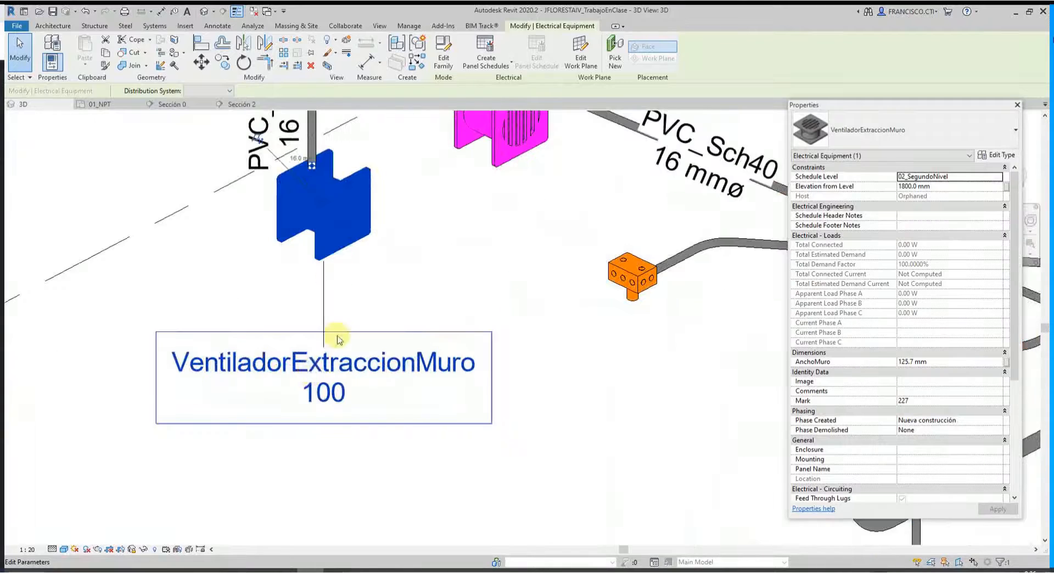
key(Escape)
click(331, 357)
key(Escape)
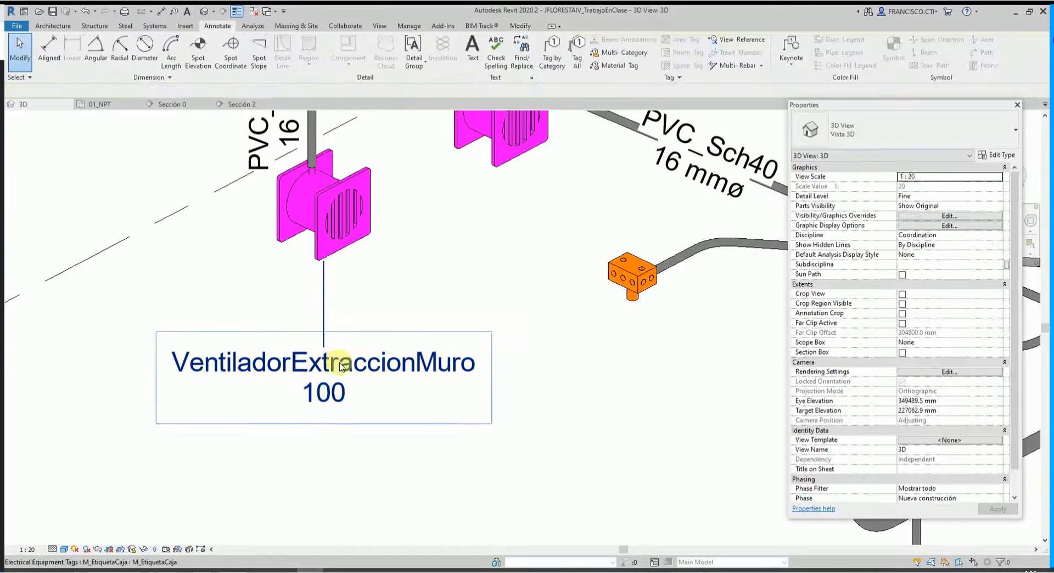
click(341, 367)
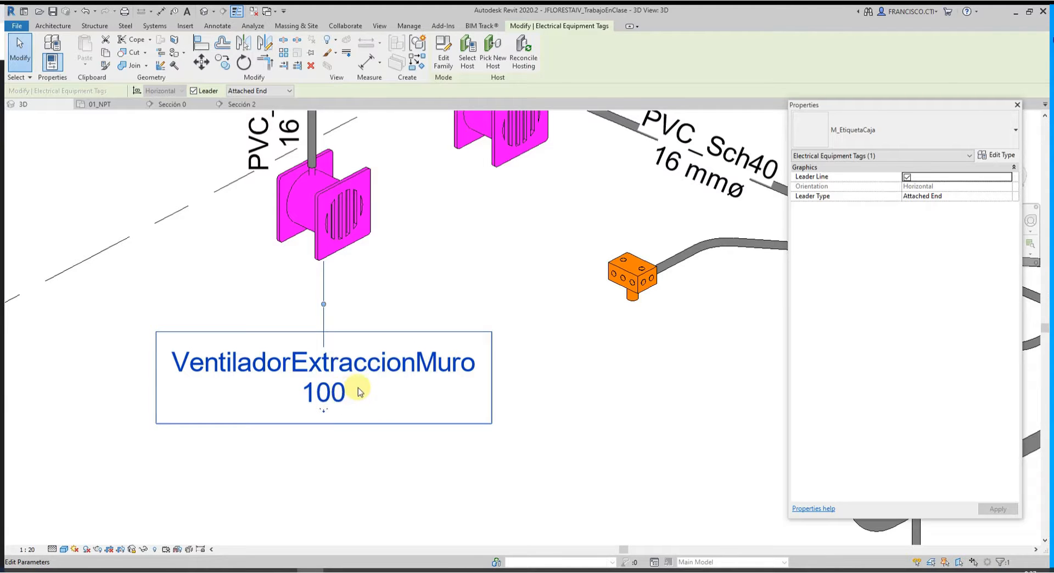
scroll(360, 391, down, 2)
key(Escape)
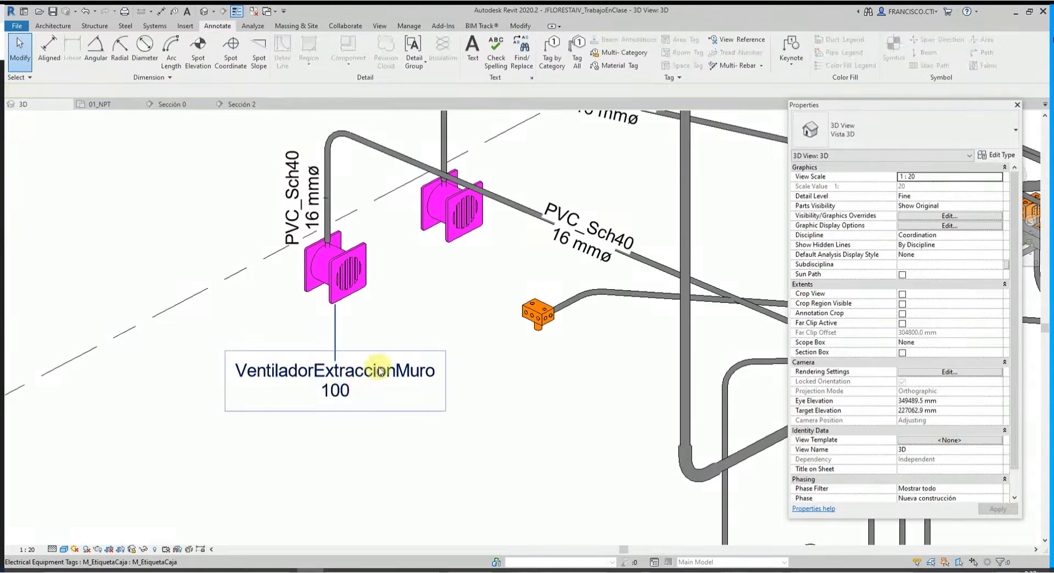
Open the M_EtiquetaCaja family of the fan's tag for editing
click(357, 387)
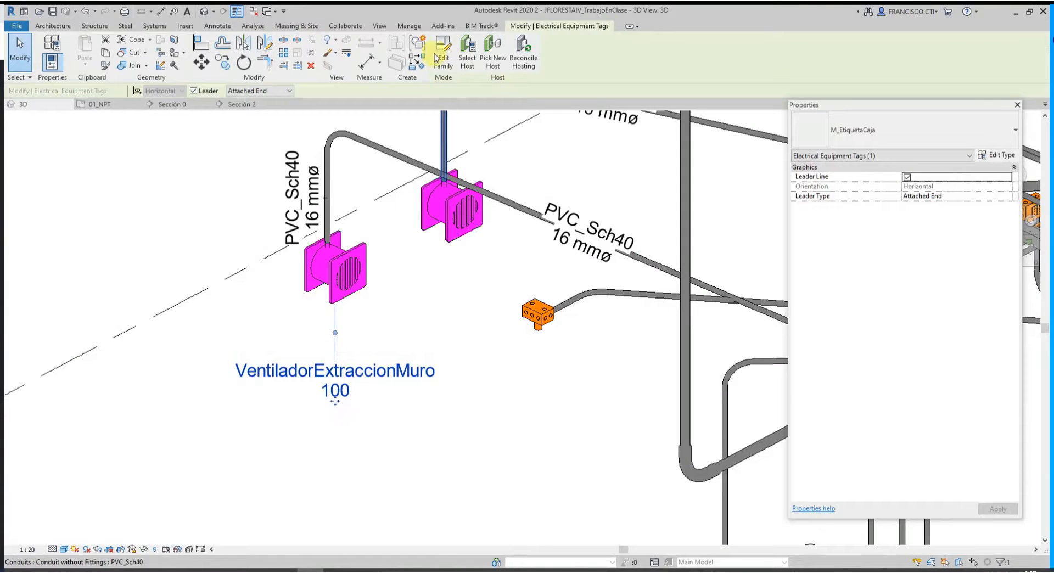
click(438, 59)
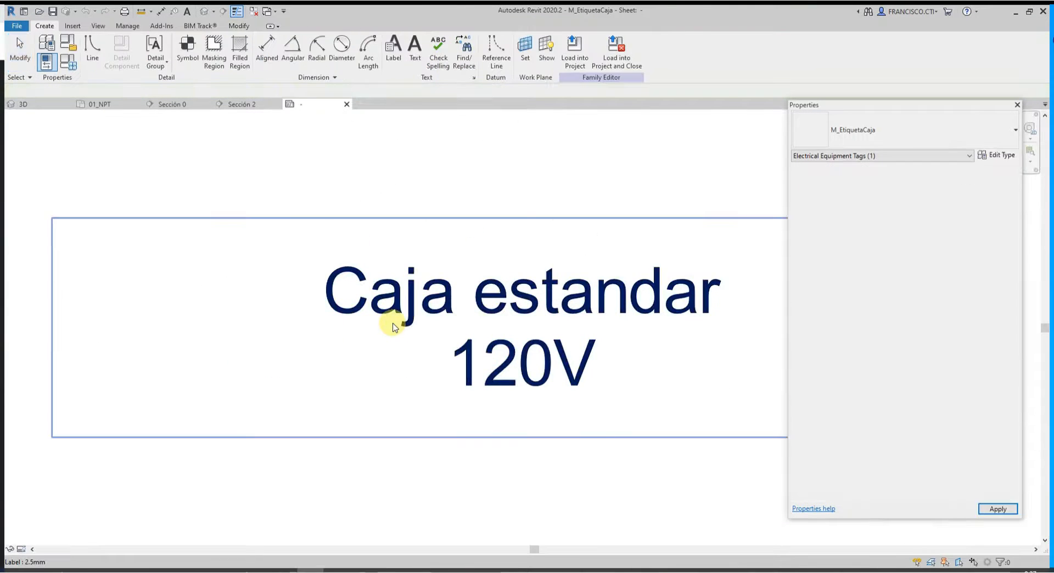
scroll(429, 311, down, 3)
middle_drag(489, 329, 360, 317)
Edit the tag's label, adding the suffix "v" to Voltage and the prefix "N:" to Type Name
click(360, 316)
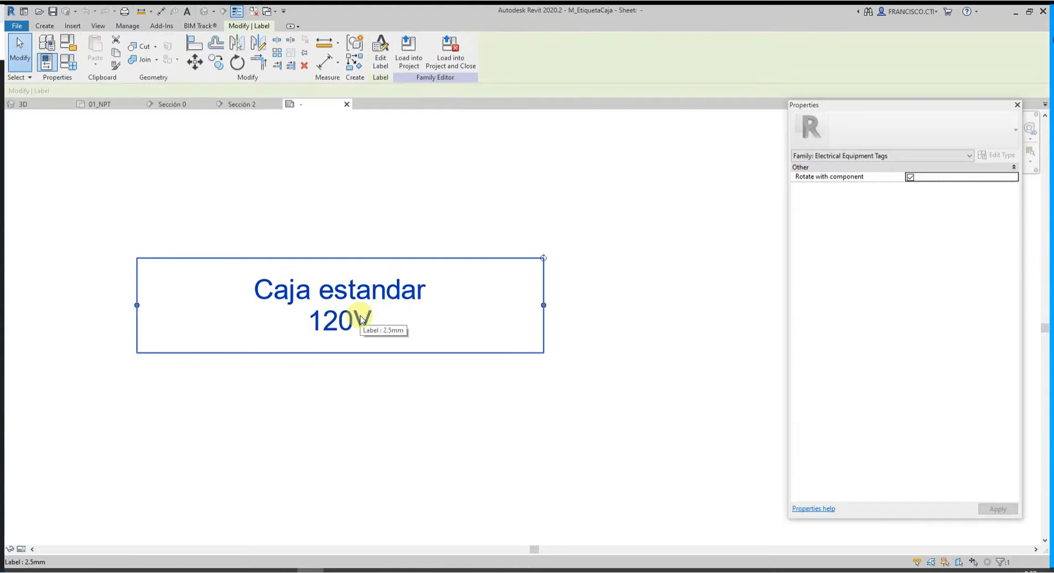
click(380, 55)
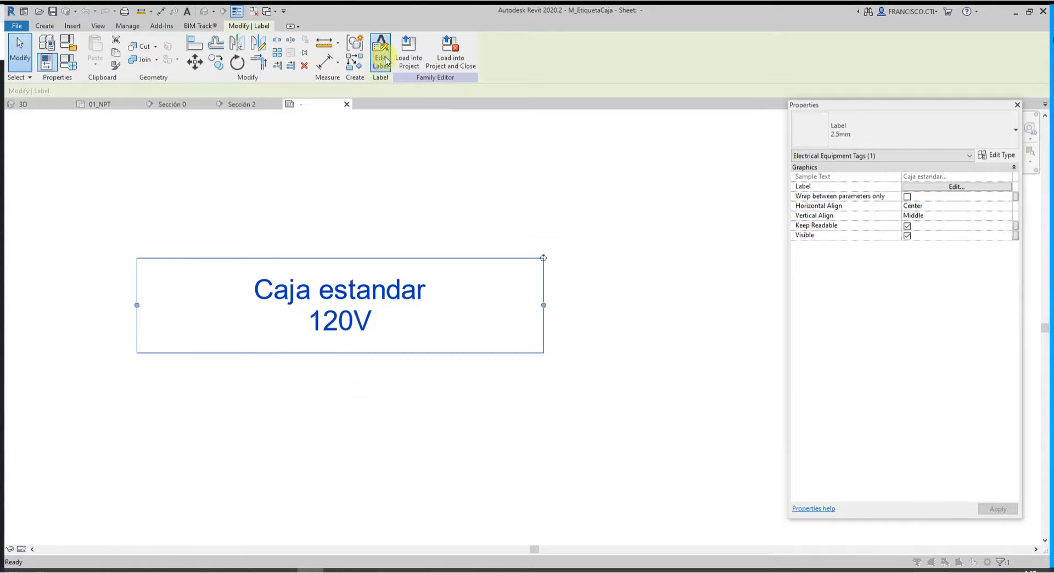
click(683, 310)
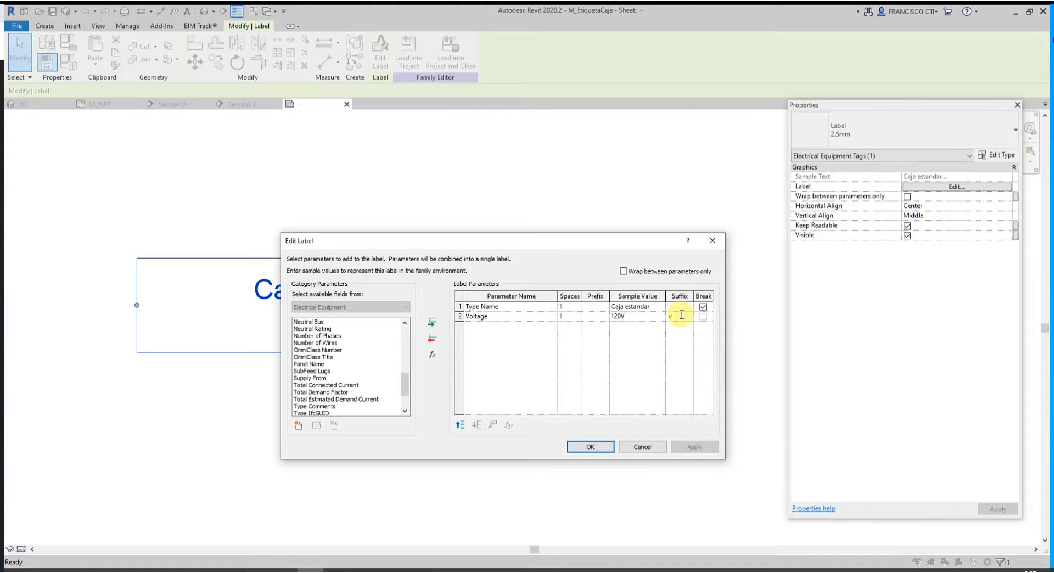
key(Return)
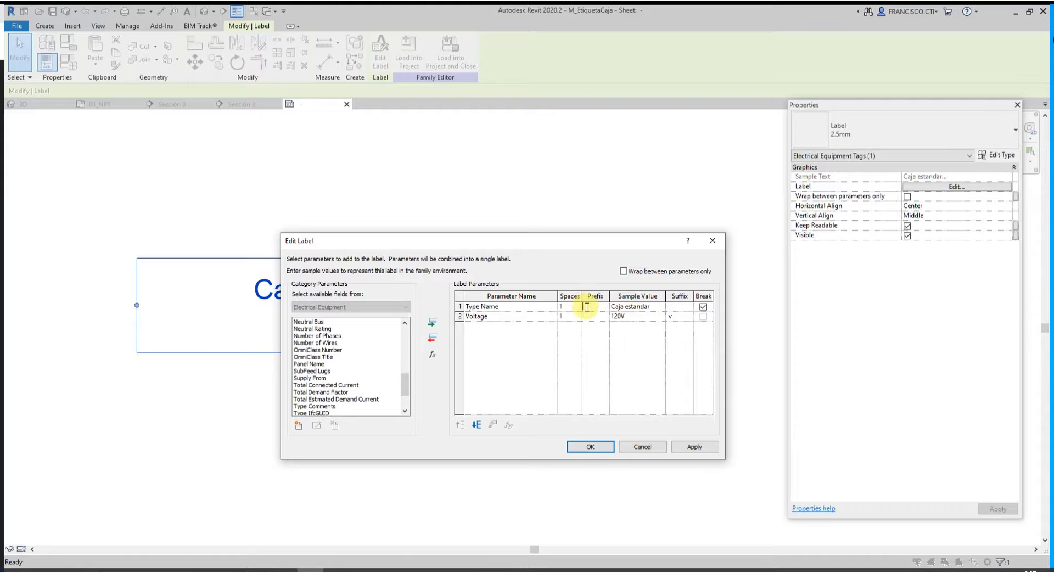
drag(560, 242, 565, 244)
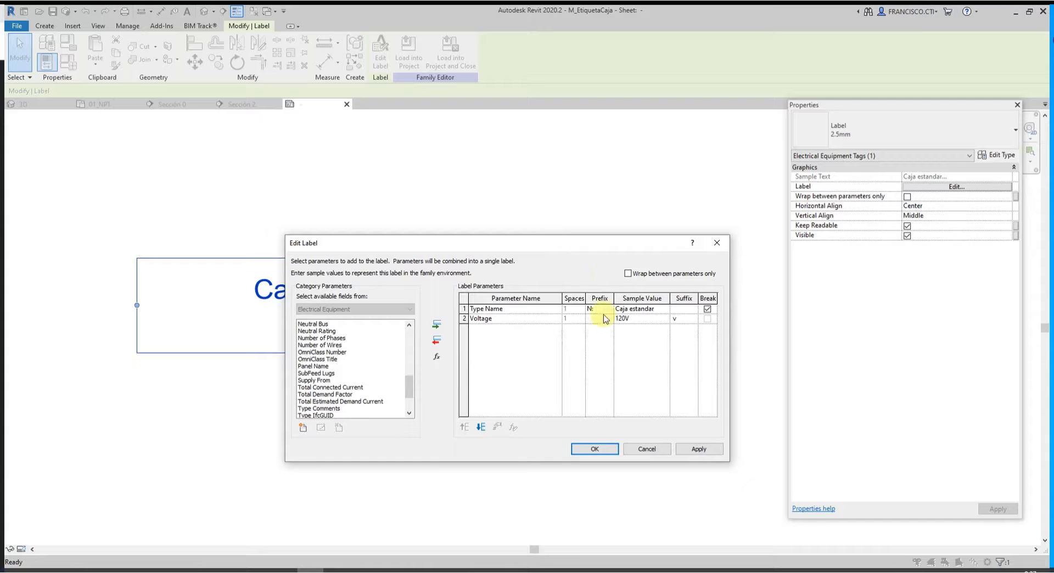
click(595, 449)
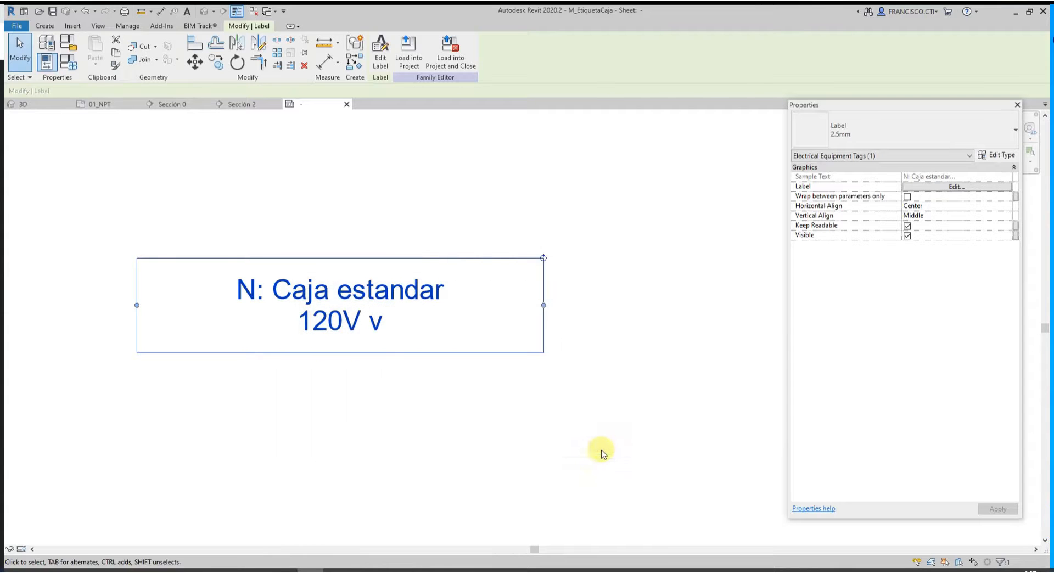
scroll(261, 280, up, 2)
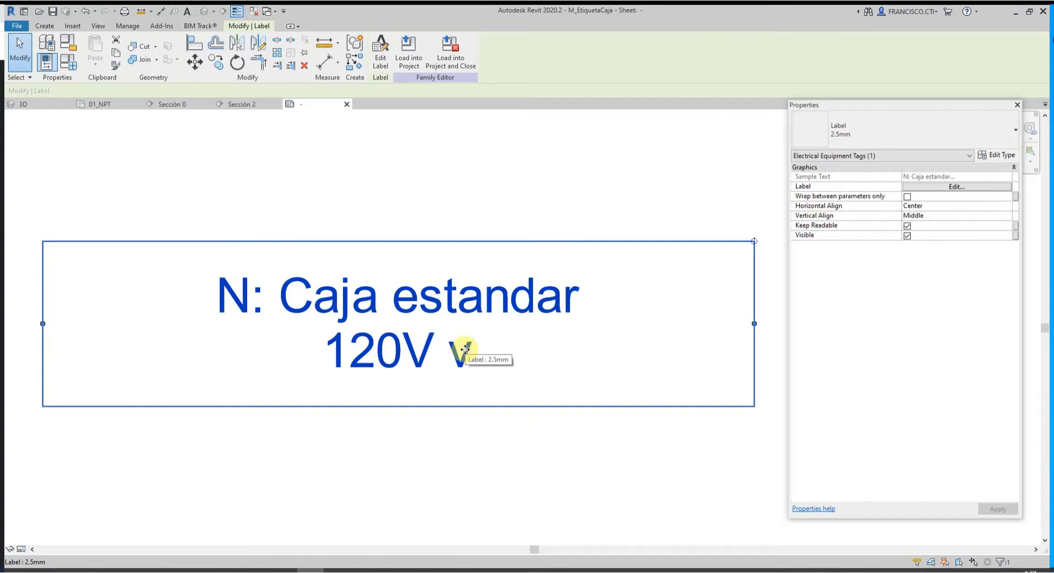
scroll(464, 352, down, 2)
Save the family over the existing M_EtiquetaCaja.rfa, load it into the project and close its editor
key(ctrl+s)
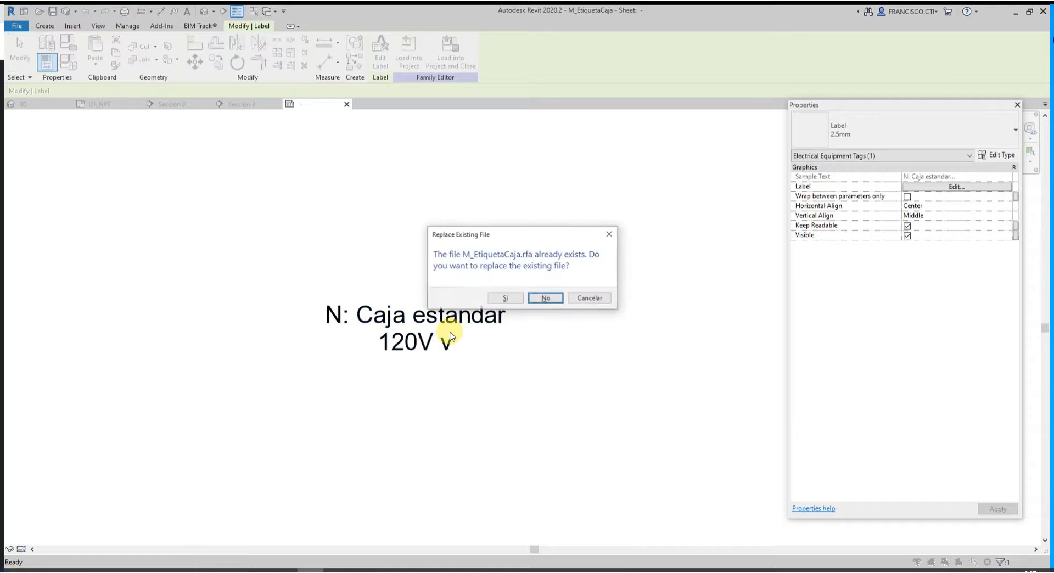
click(506, 298)
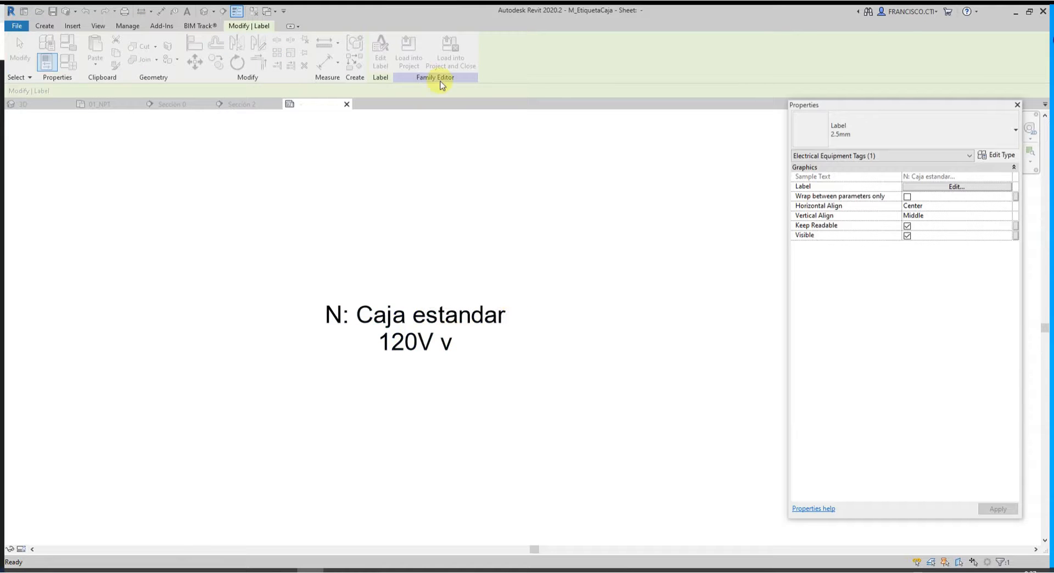
click(450, 59)
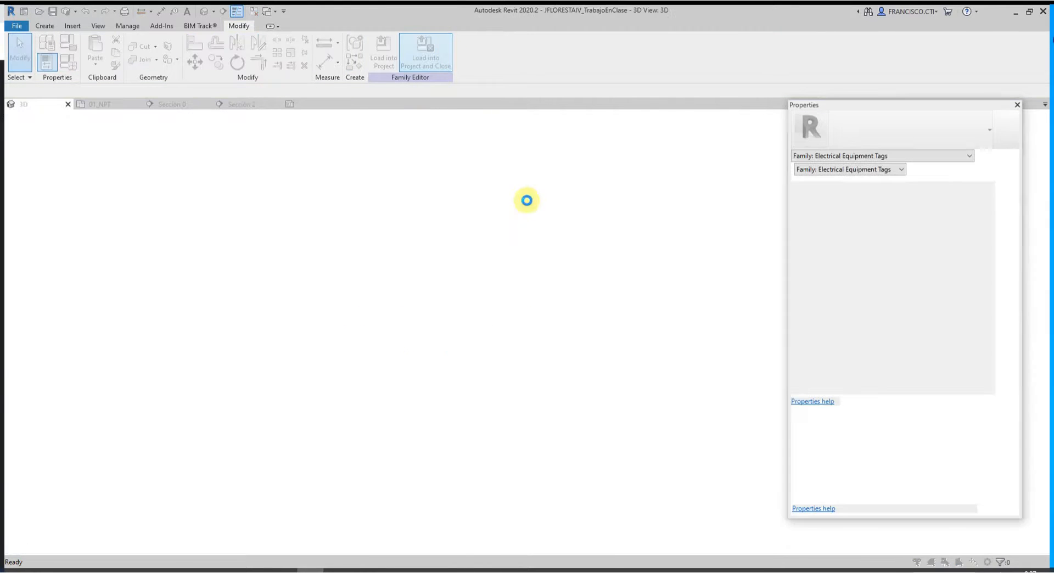
click(514, 258)
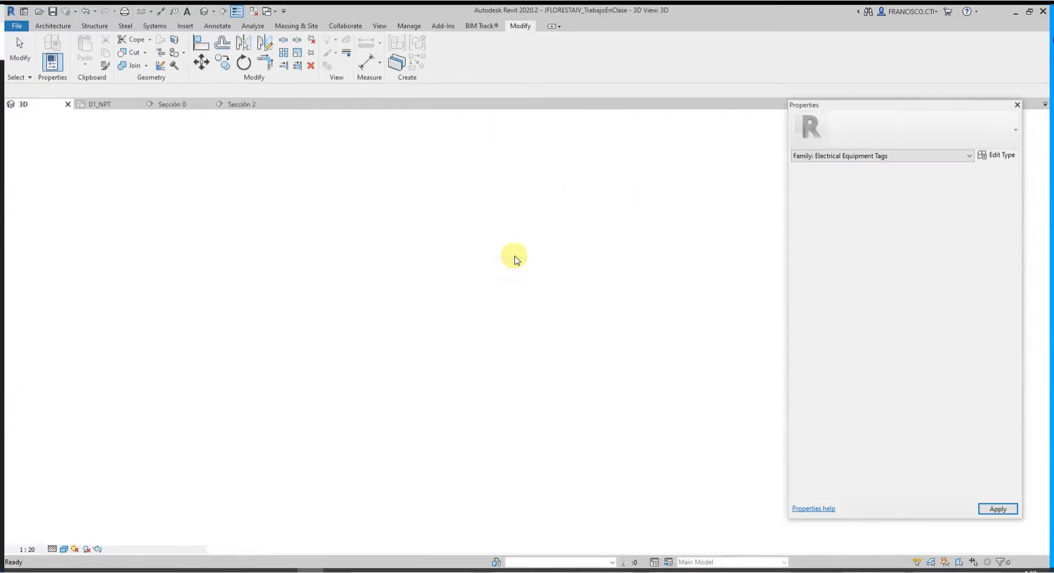
scroll(243, 423, up, 2)
scroll(243, 423, up, 1)
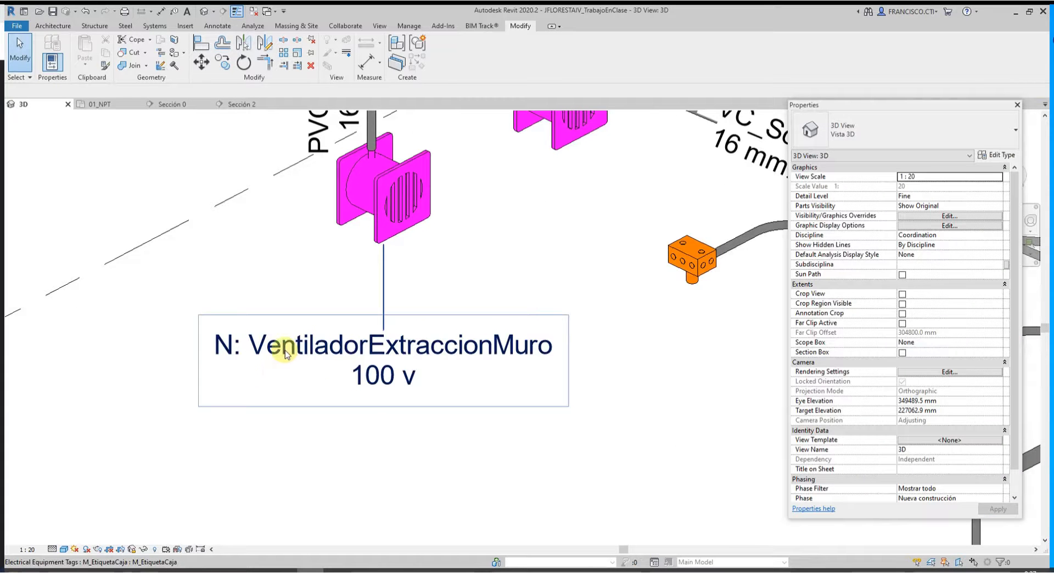
Examine the fan's updated equipment tag up close and review the tagged fans and conduits across the 3D model
click(284, 351)
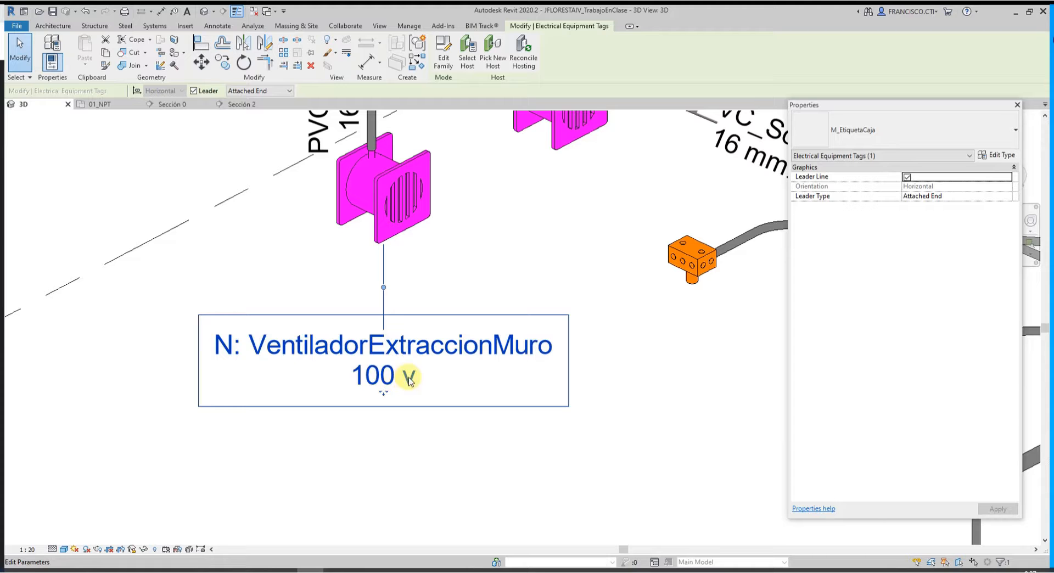
scroll(406, 382, down, 3)
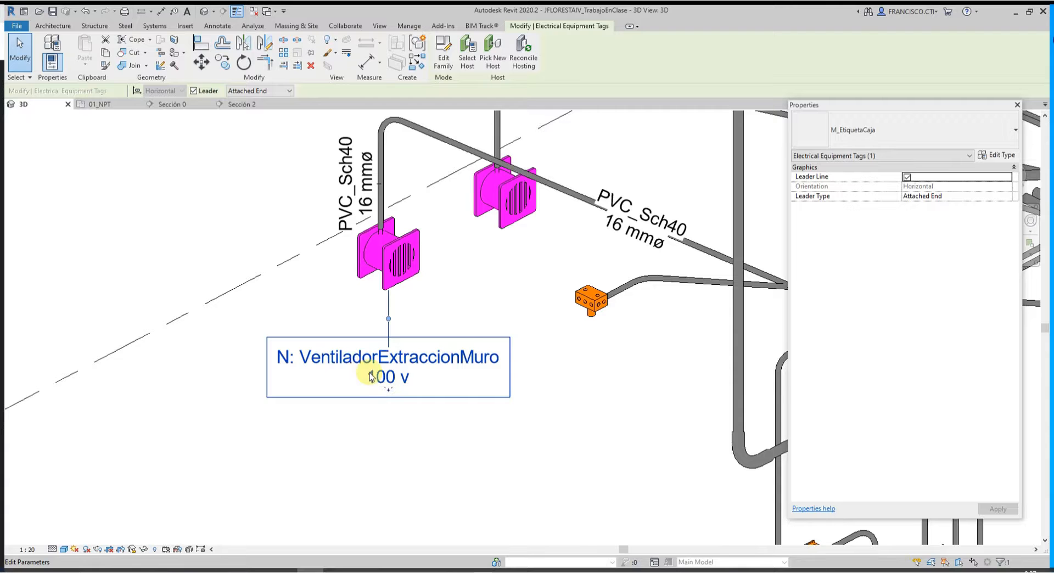
scroll(372, 381, up, 1)
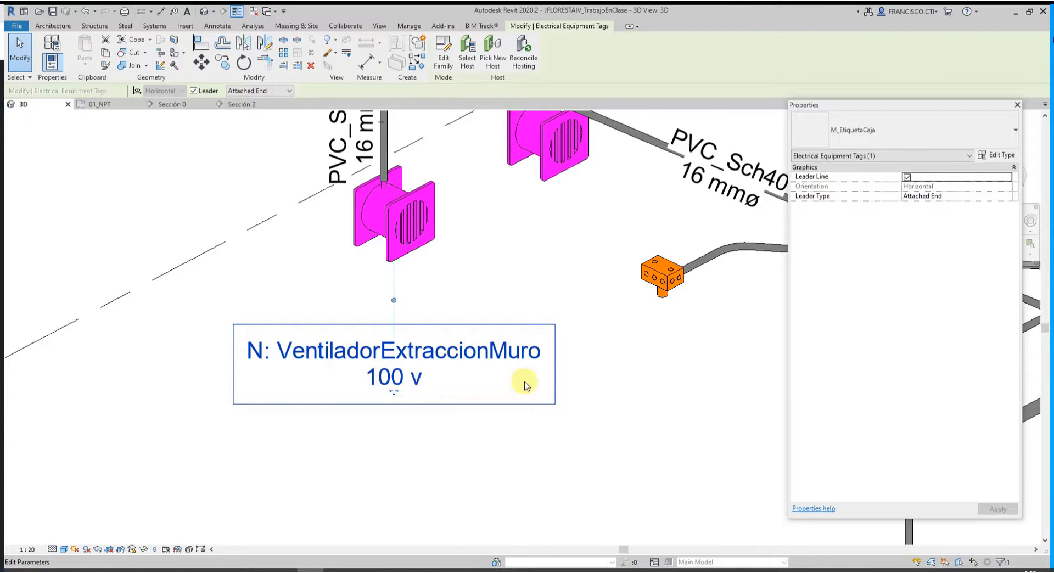
scroll(524, 381, down, 3)
click(501, 404)
scroll(383, 381, down, 5)
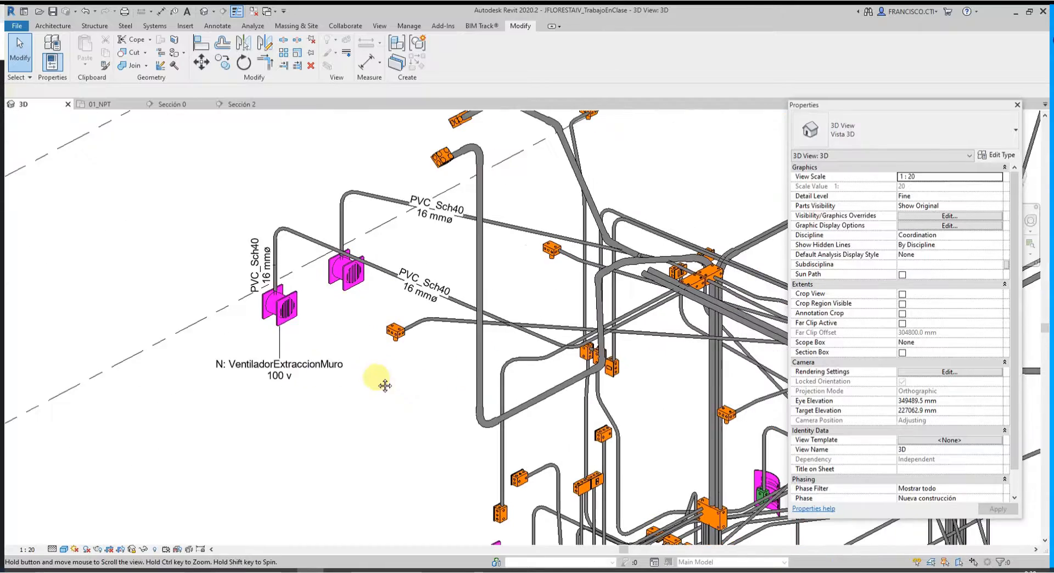
middle_drag(357, 383, 392, 274)
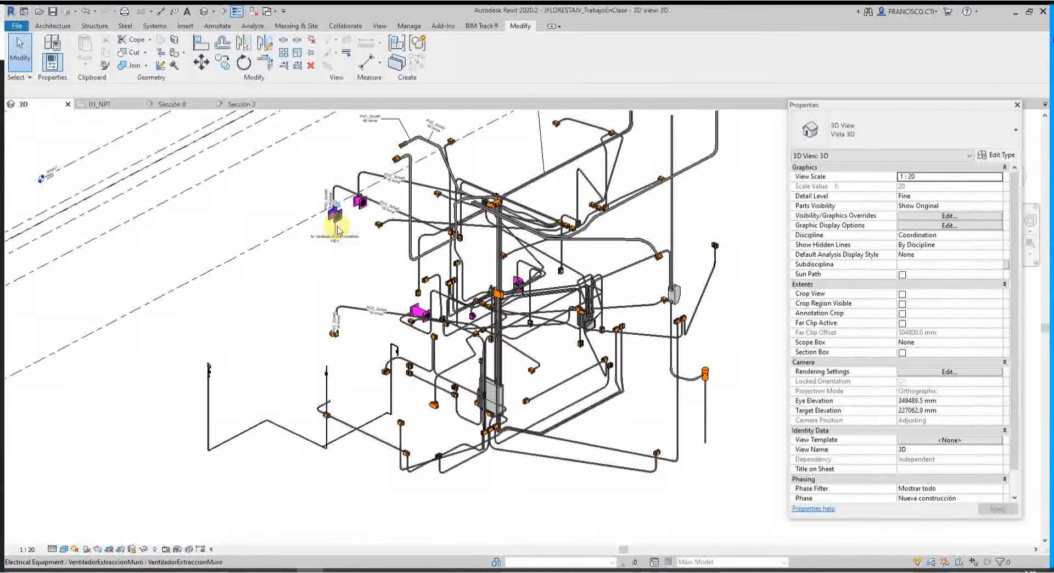
middle_drag(347, 309, 425, 328)
scroll(384, 329, down, 3)
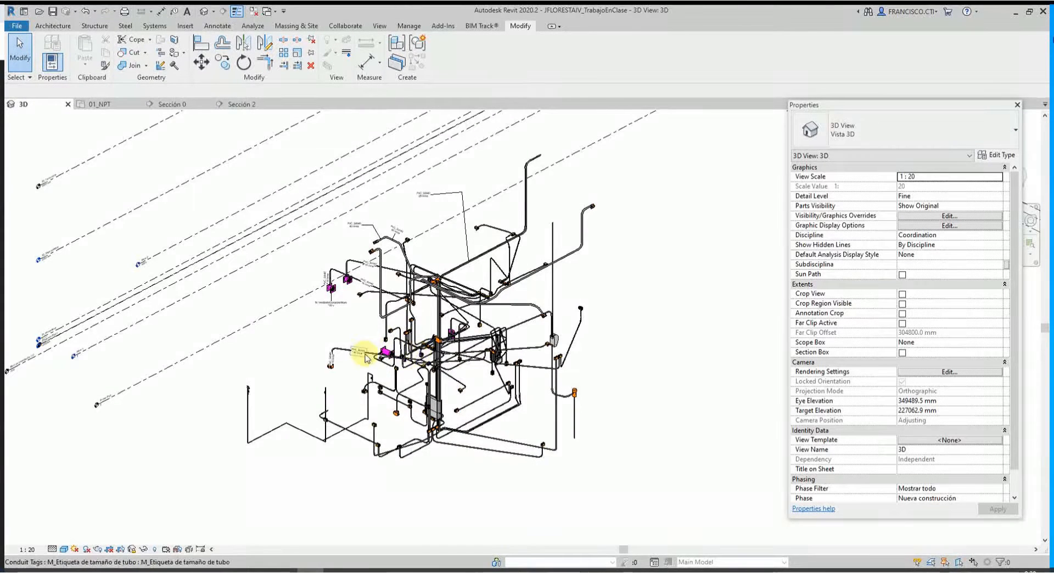
scroll(347, 338, up, 2)
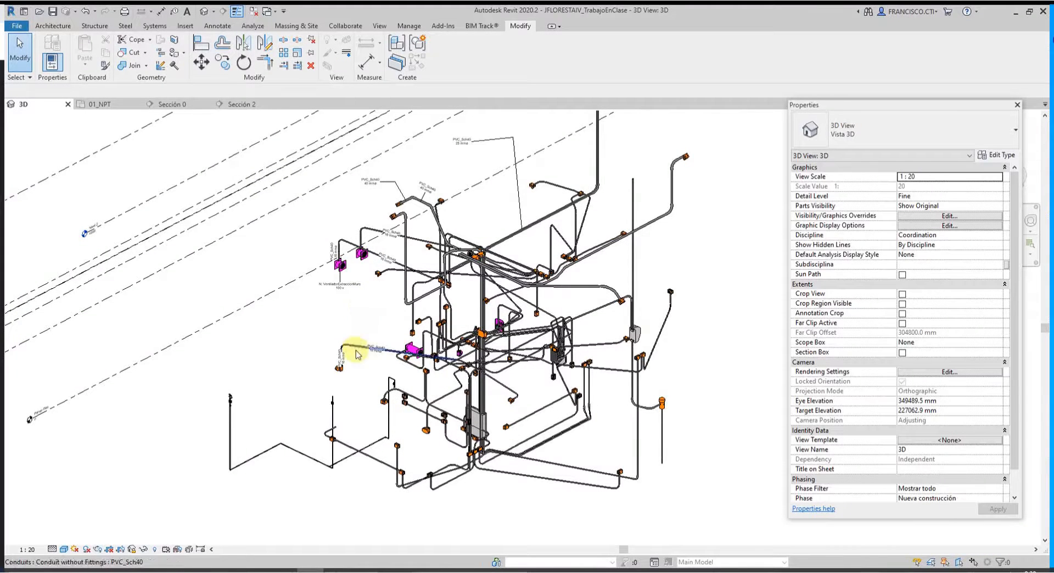
scroll(357, 355, up, 3)
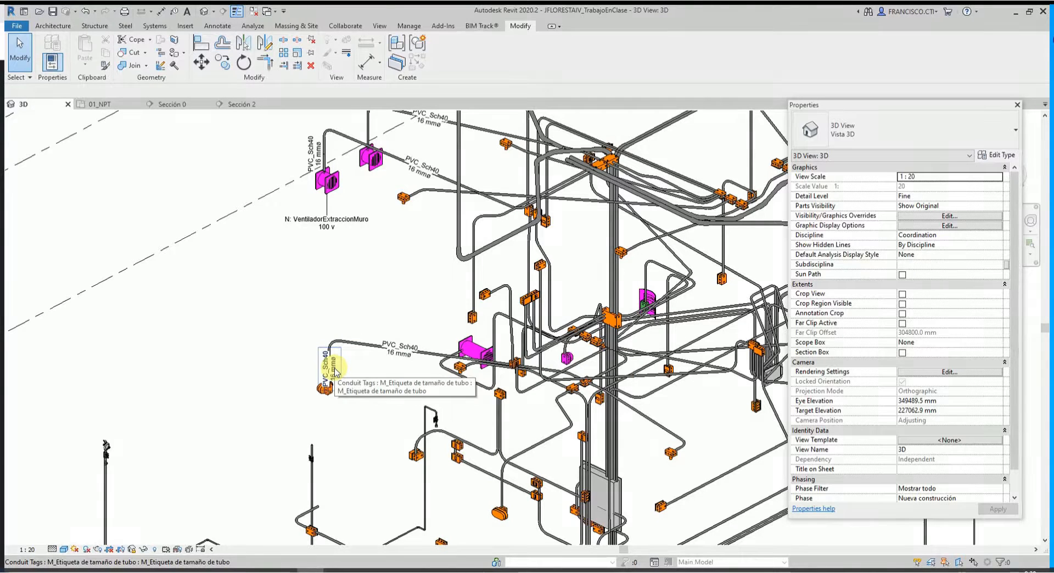
scroll(342, 270, down, 5)
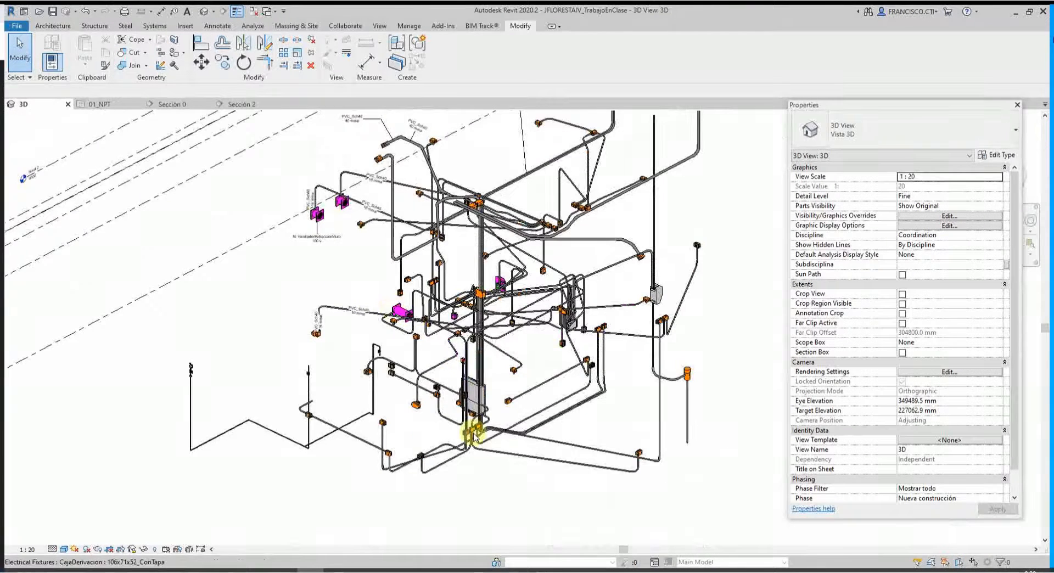
scroll(474, 434, up, 5)
click(496, 345)
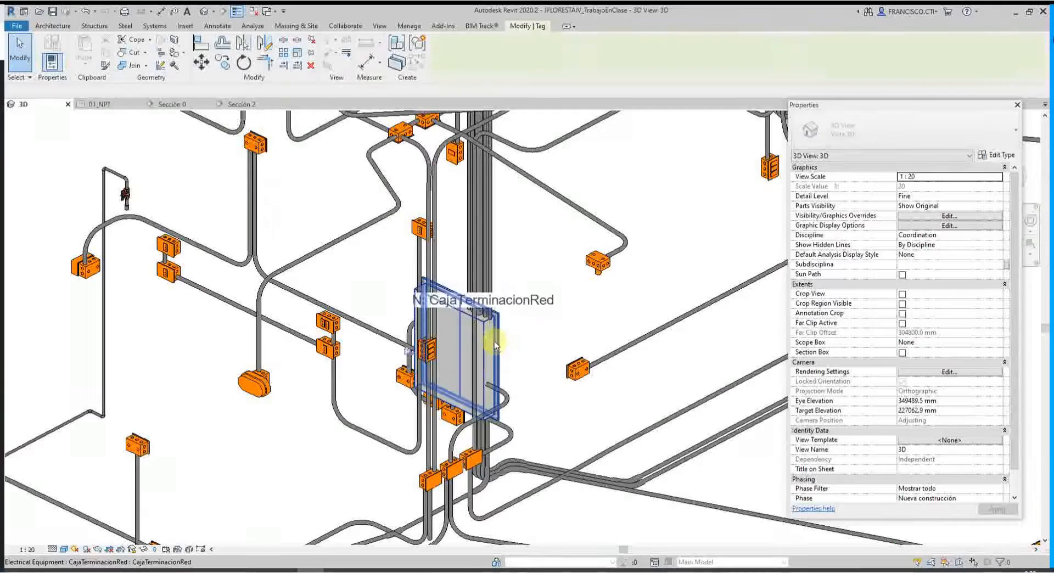
scroll(495, 341, down, 5)
middle_drag(349, 254, 446, 438)
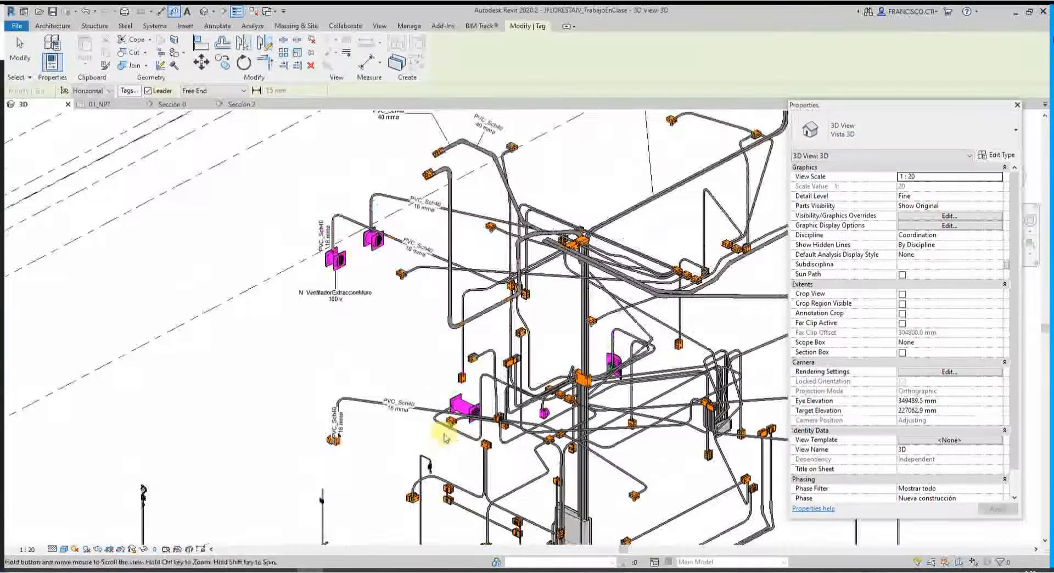
key(Escape)
Compare the category and properties of the tagged wall fan with those of the CajaTerminacionRed box
click(345, 265)
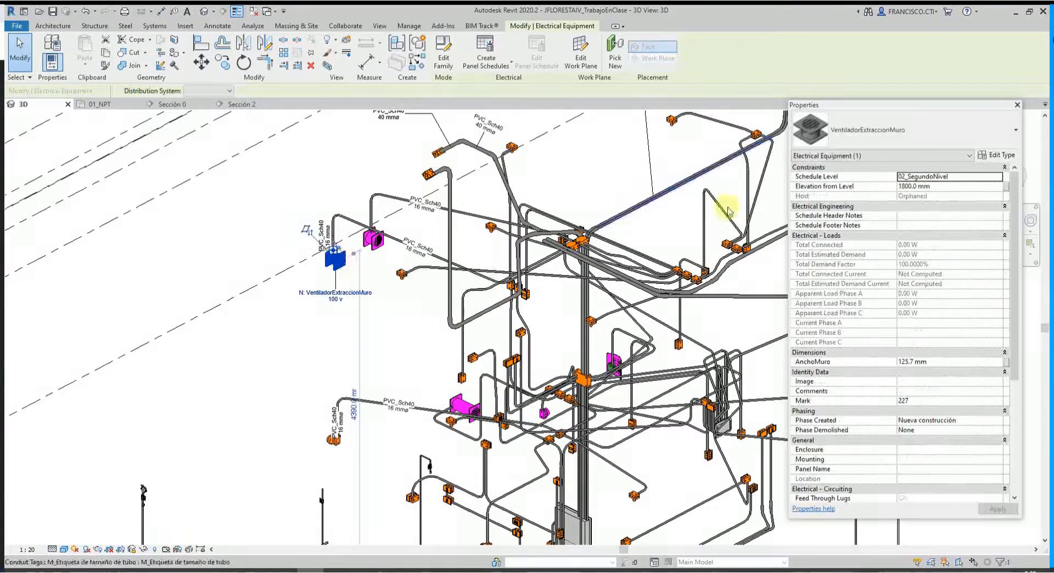
scroll(505, 377, down, 2)
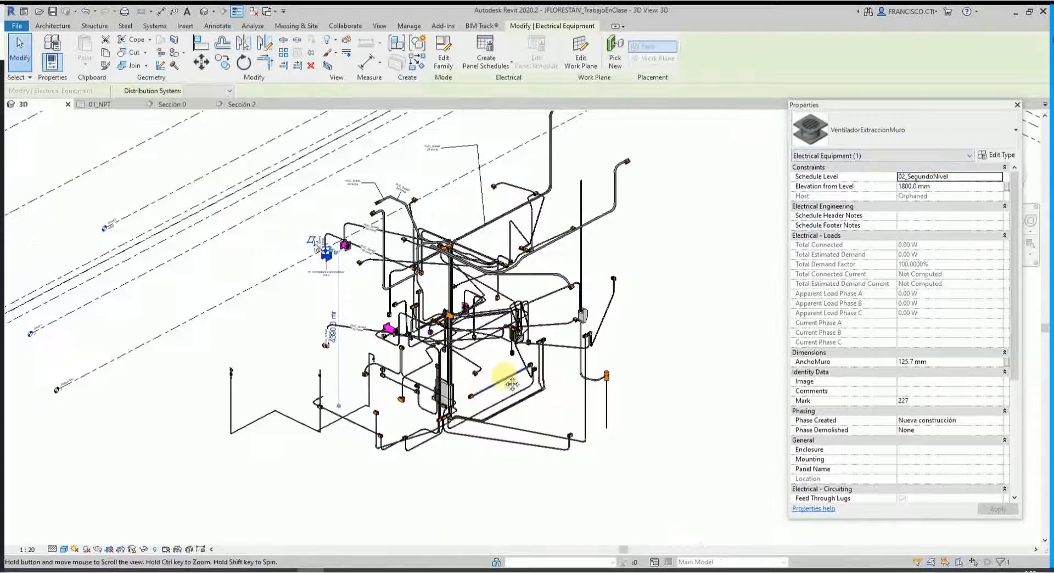
scroll(453, 398, up, 5)
key(Escape)
click(456, 379)
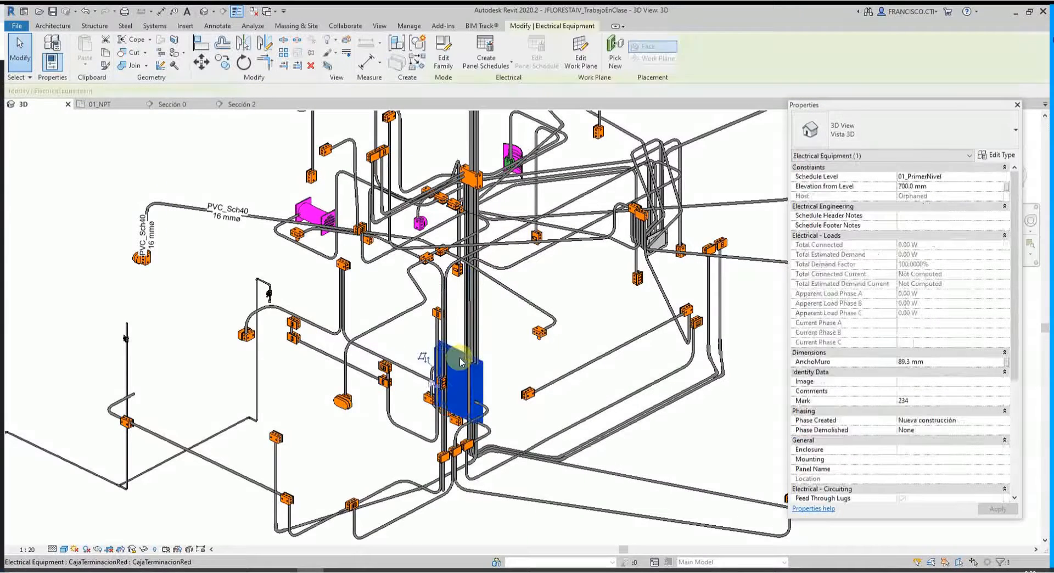
middle_drag(410, 408, 407, 410)
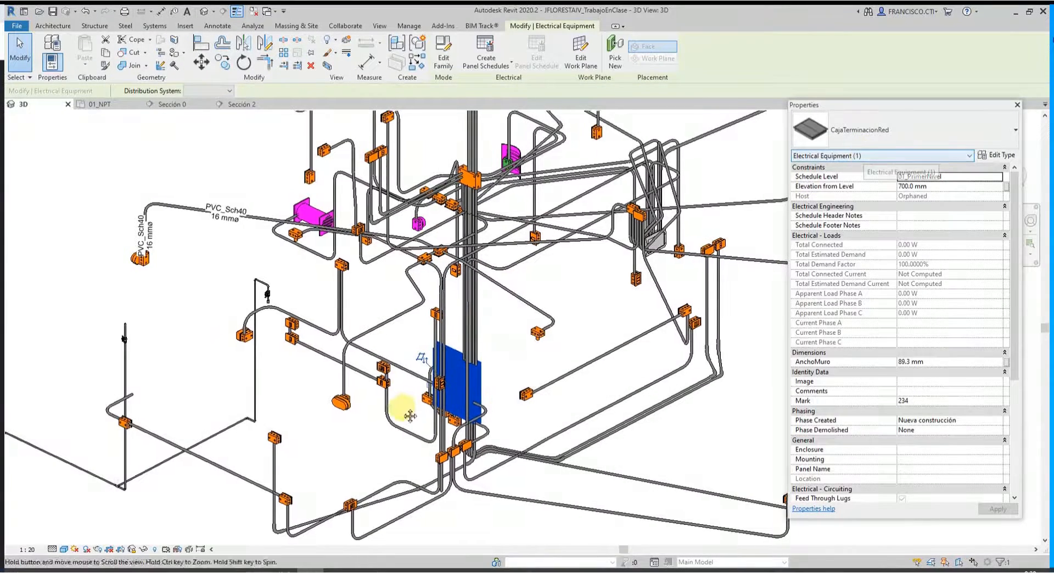
key(Escape)
Tag the CajaTerminacionRed box by category, with a free-end leader and the text placed beside the box
key(t)
key(g)
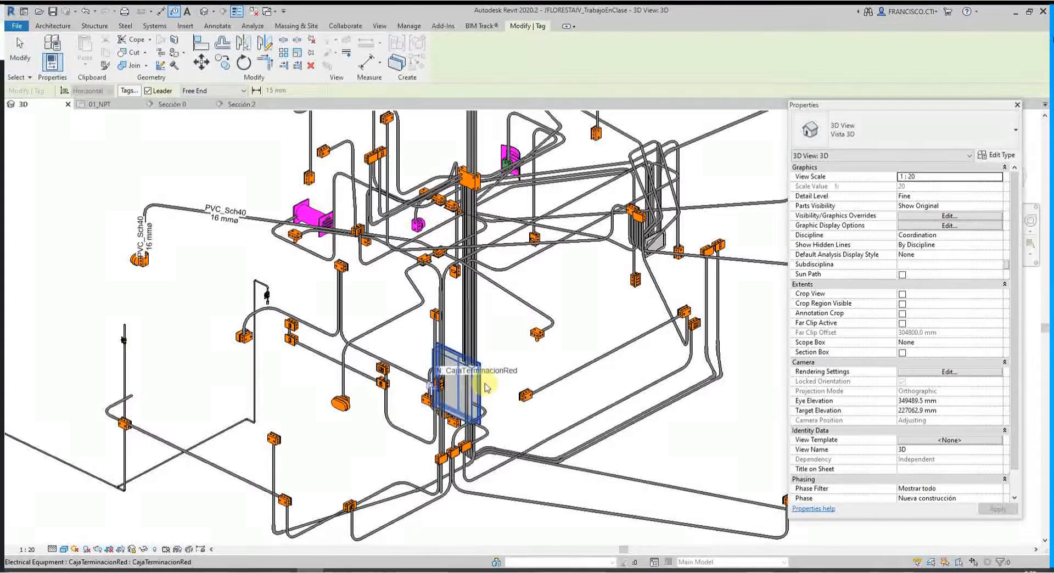
click(479, 391)
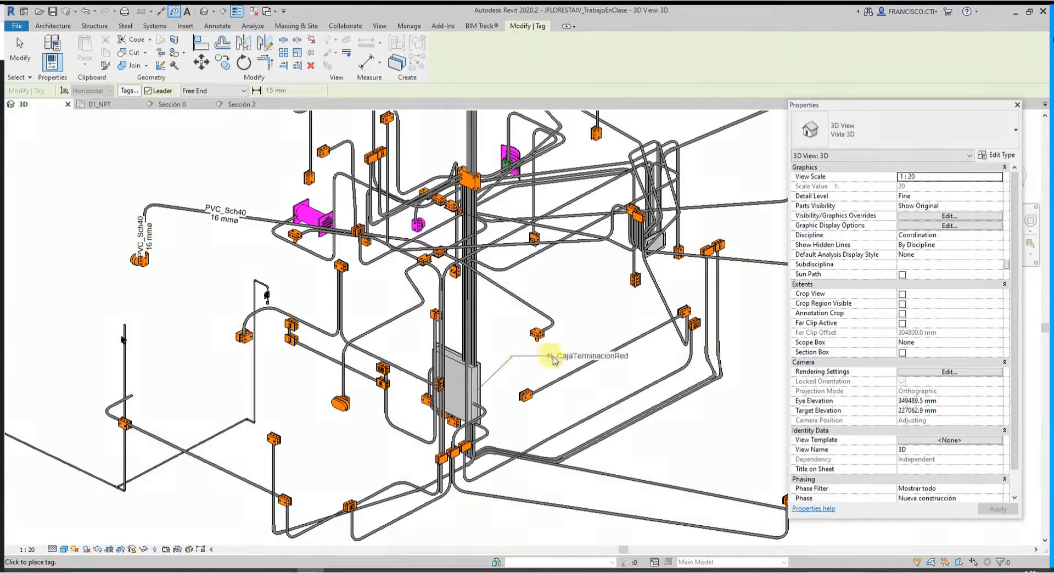
click(519, 357)
key(Escape)
key(Escape)
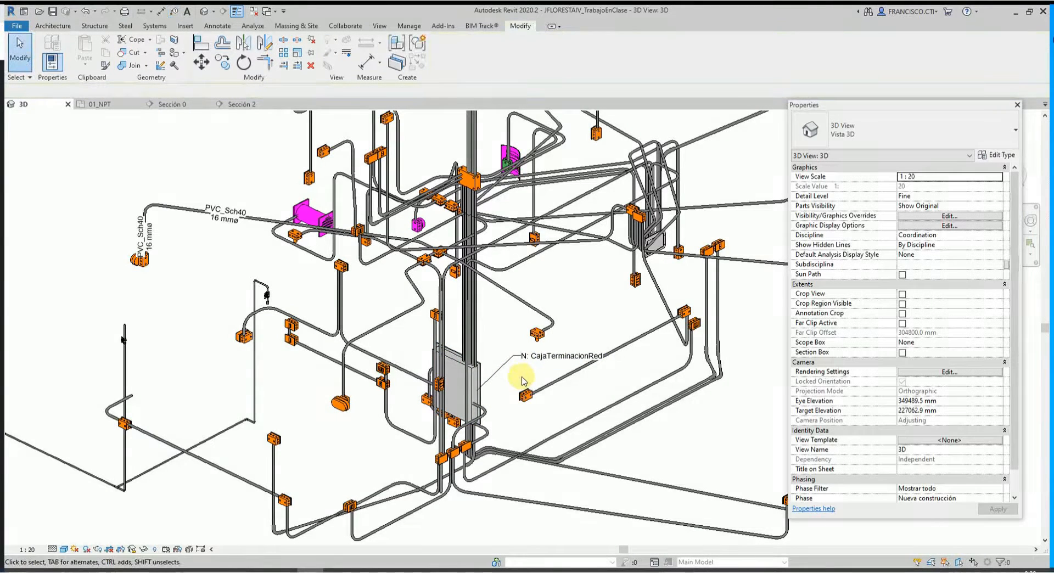
Compare the CajaTerminacionRed box's tag with the wall fan's tag, checking which label lines each one shows
scroll(521, 381, up, 3)
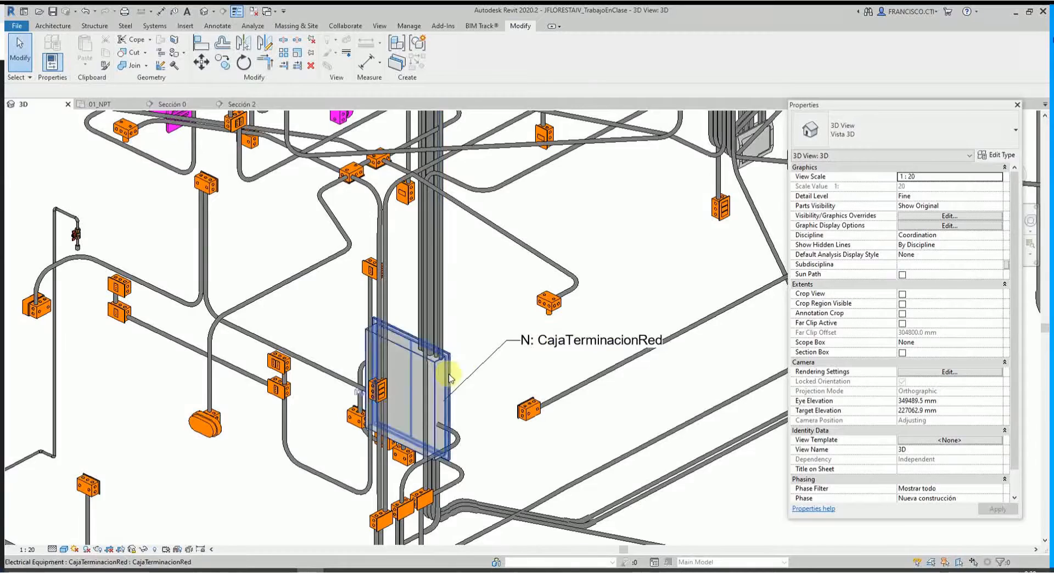
scroll(604, 337, down, 5)
middle_drag(359, 288, 373, 353)
middle_drag(235, 139, 242, 163)
scroll(242, 163, up, 1)
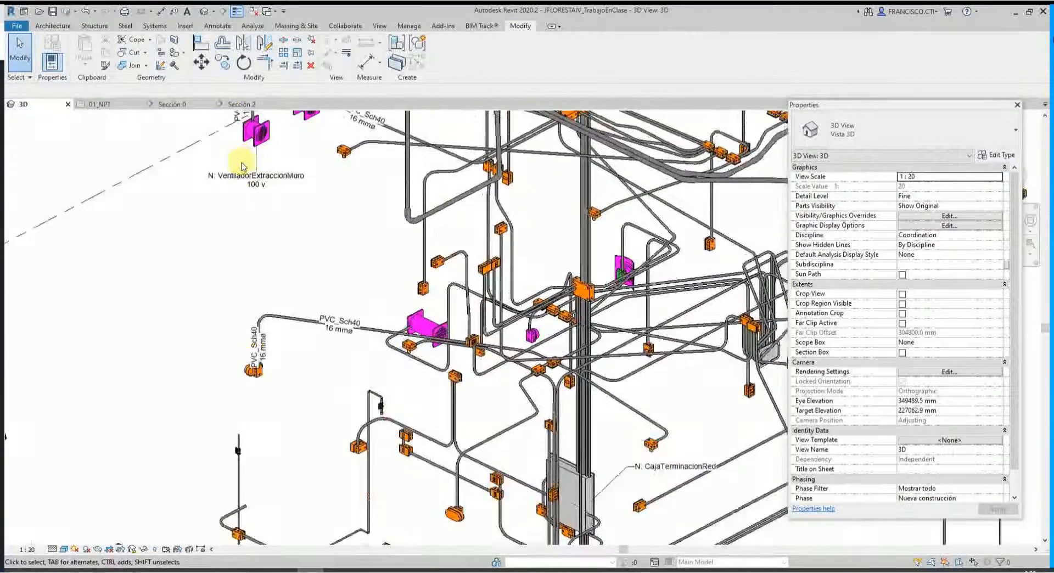
scroll(241, 166, up, 2)
scroll(297, 191, down, 5)
scroll(499, 351, up, 3)
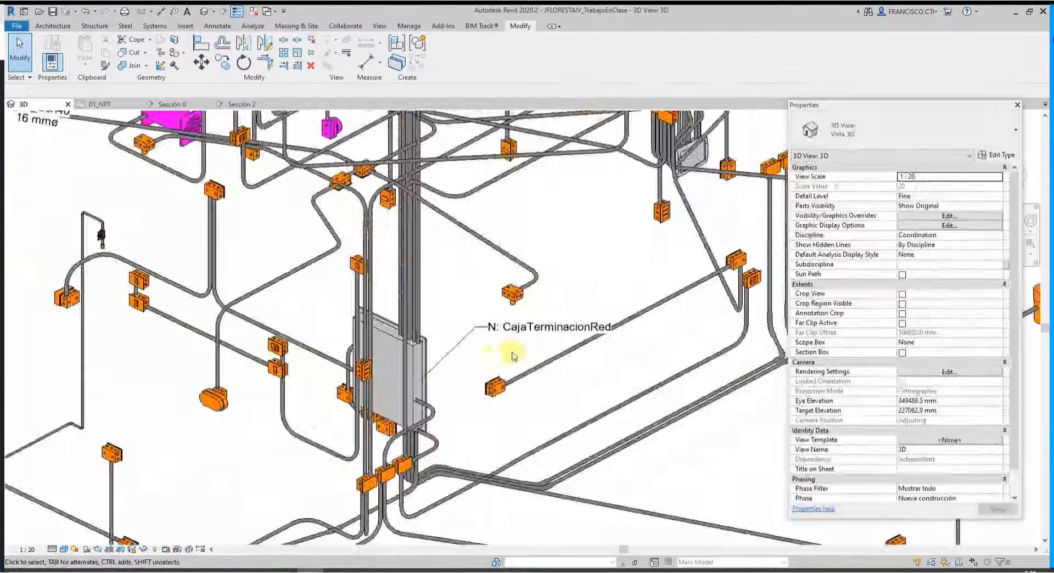
Select the tagged CajaTerminacionRed box for access to its type properties
click(419, 368)
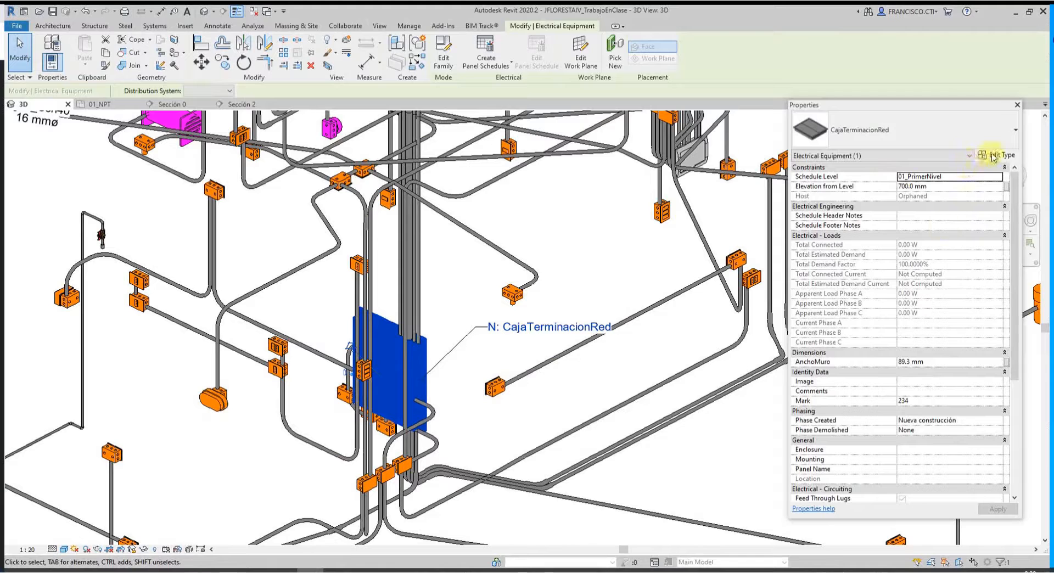